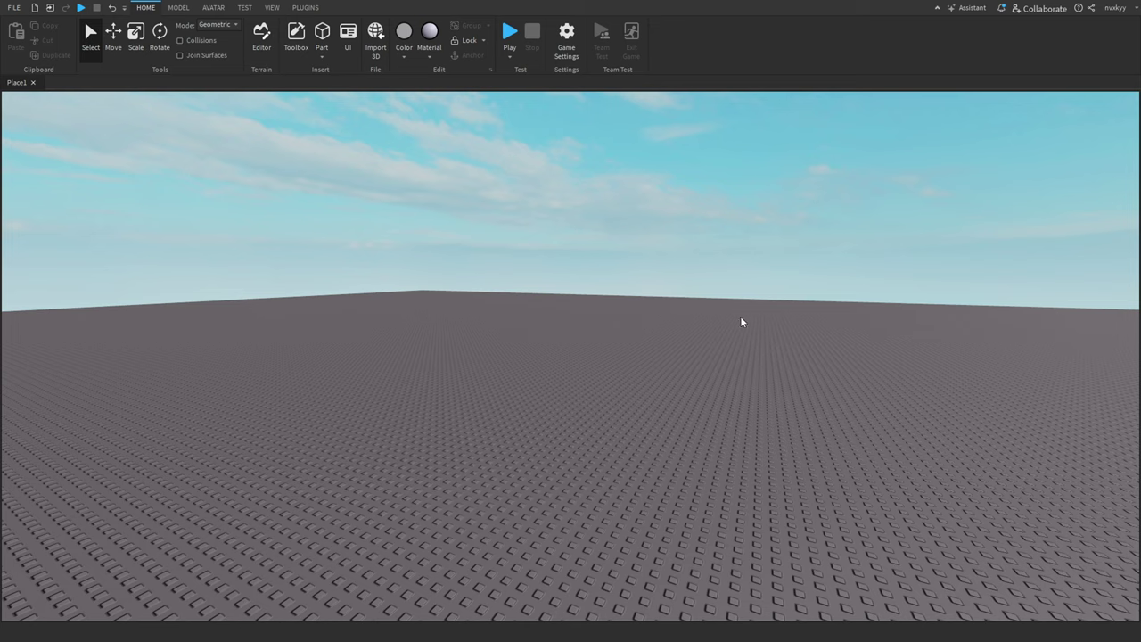
- Examine the full list of beta features and their descriptions, and leave it without saving anything
left_click(11, 9)
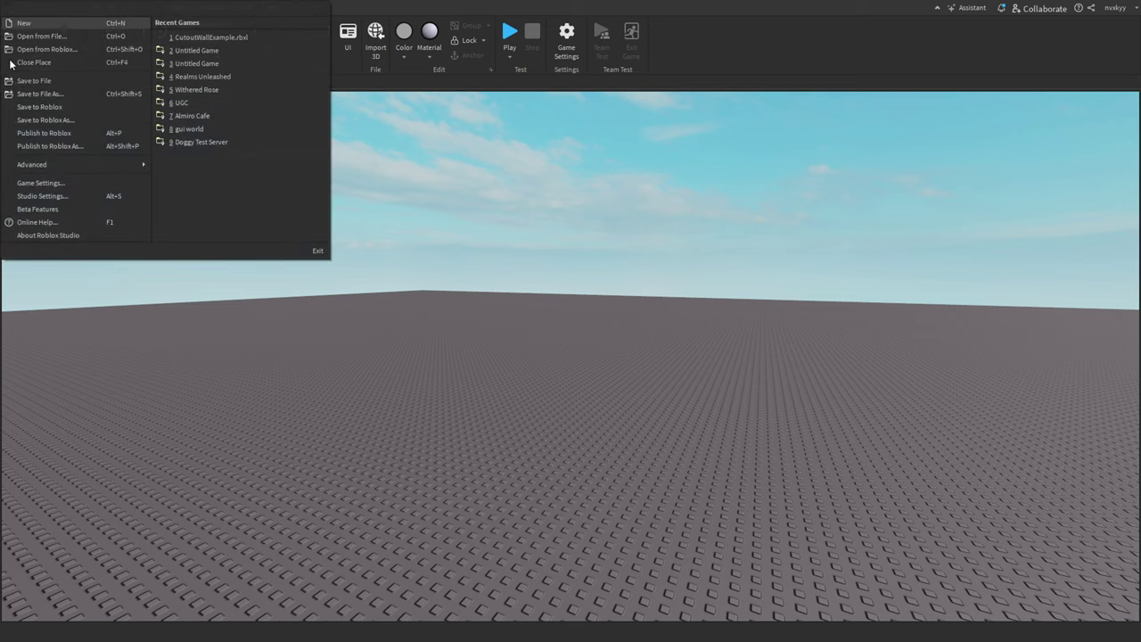
left_click(29, 211)
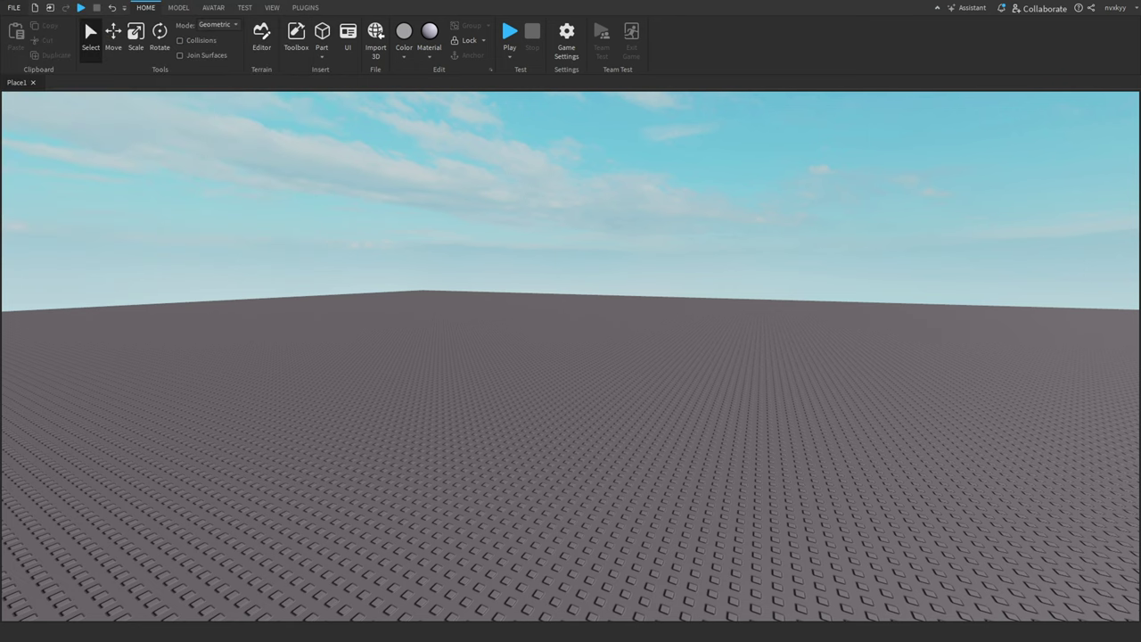
left_click_drag(460, 229, 728, 129)
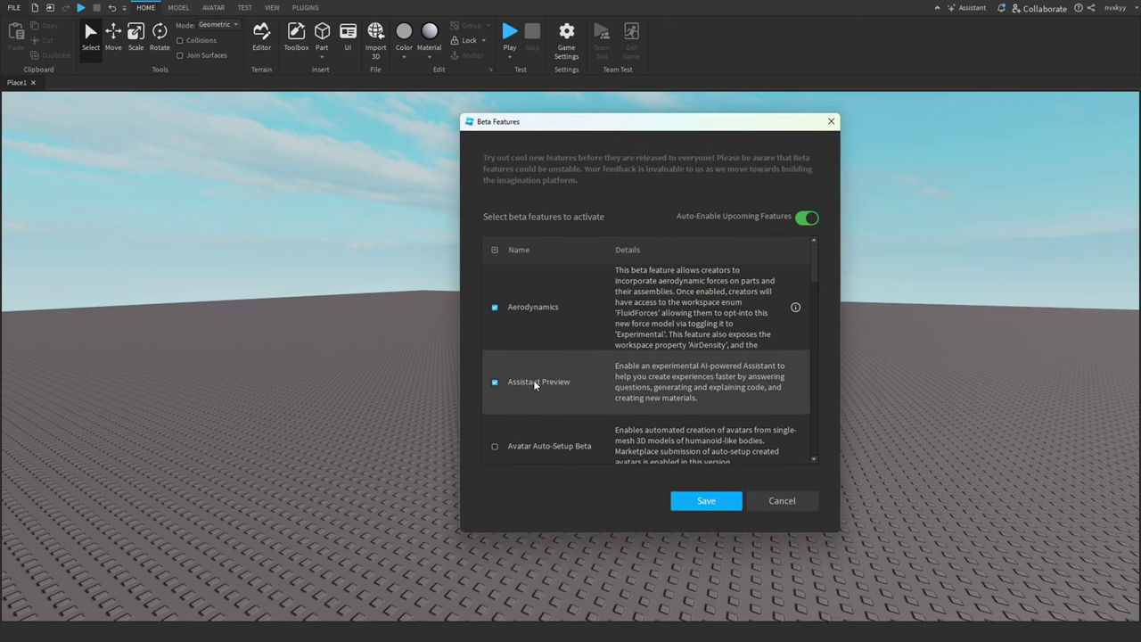
scroll(533, 383, "down", 1)
scroll(556, 383, "down", 6)
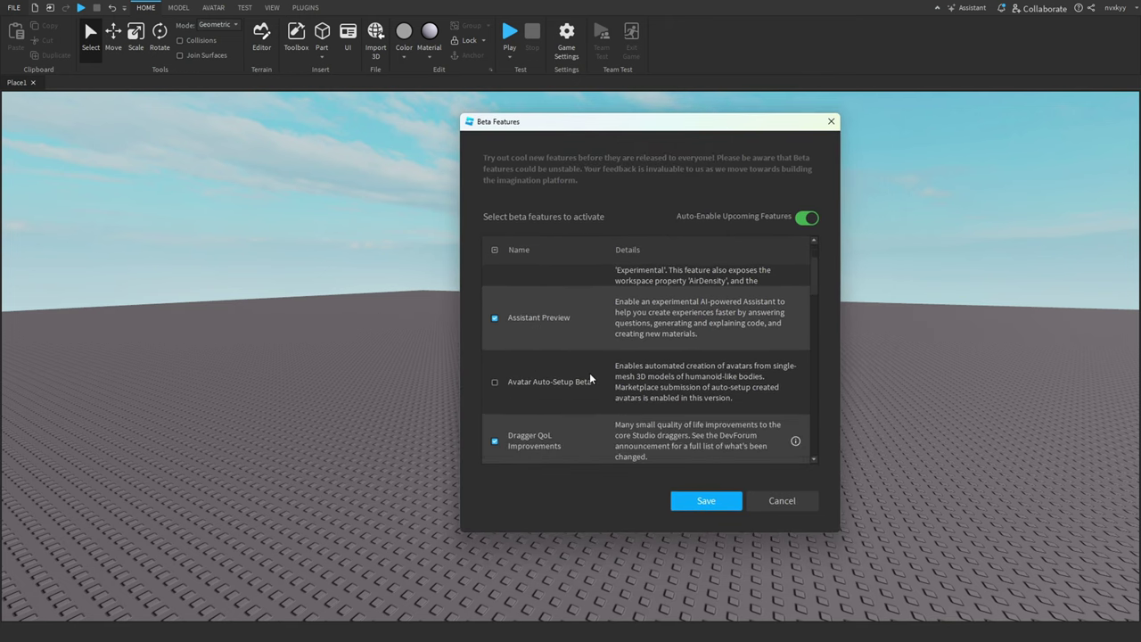
scroll(548, 347, "down", 12)
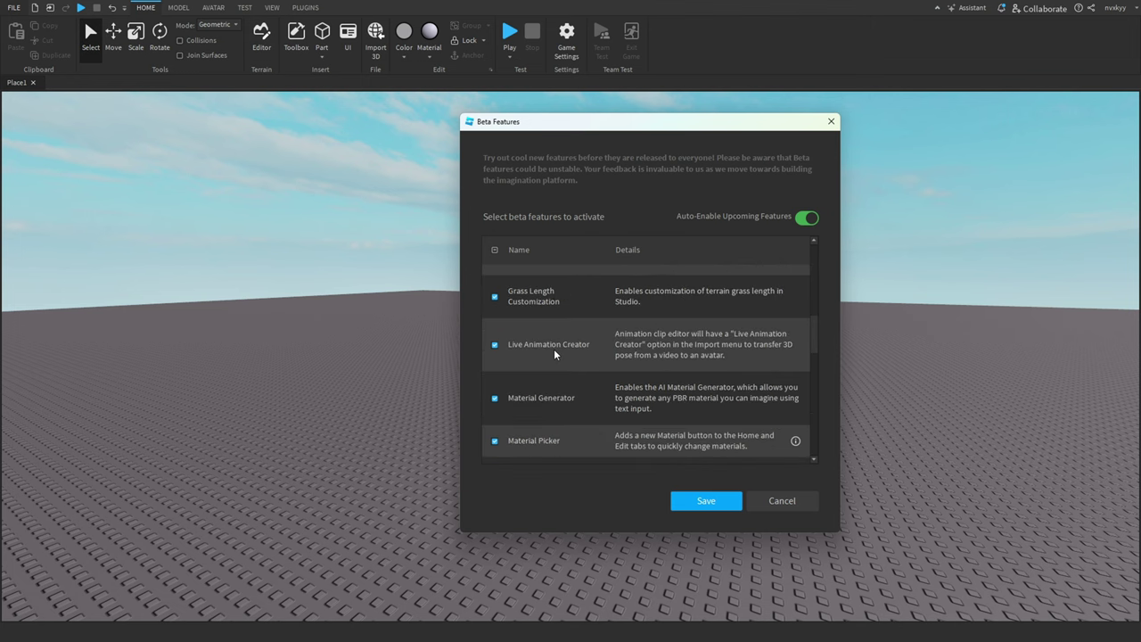
scroll(553, 353, "down", 4)
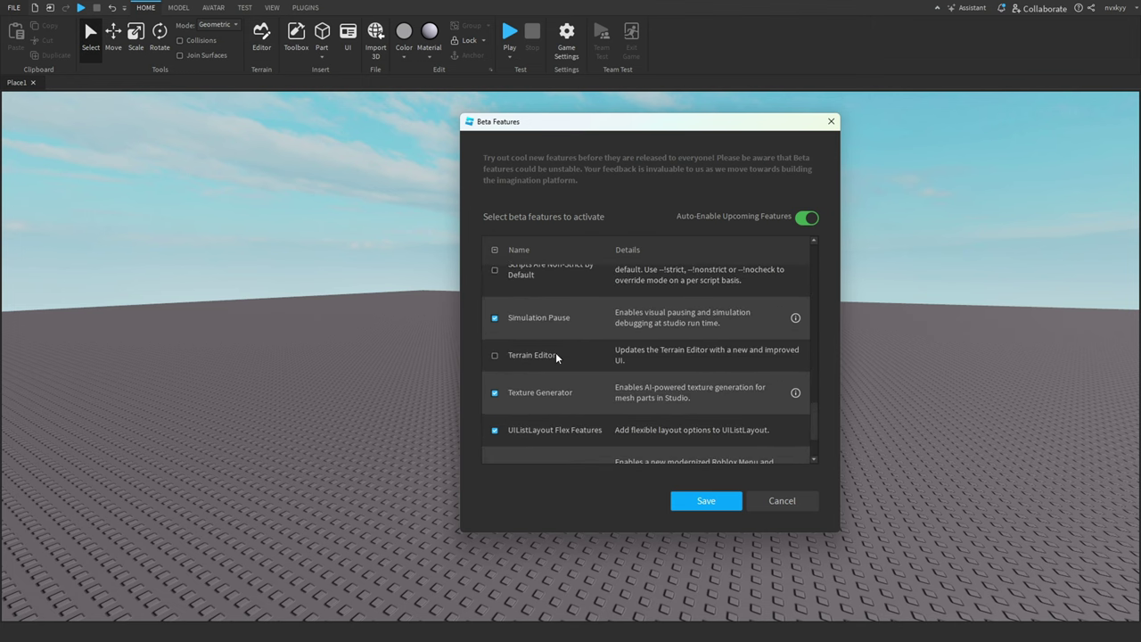
scroll(544, 383, "down", 3)
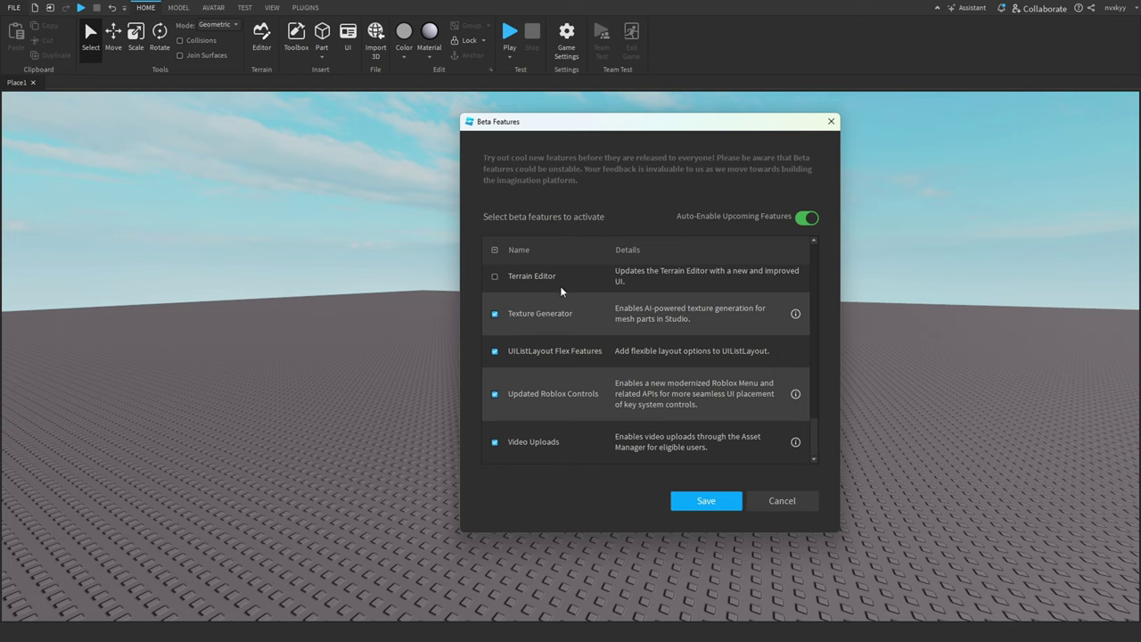
scroll(544, 312, "up", 1)
scroll(687, 328, "up", 10)
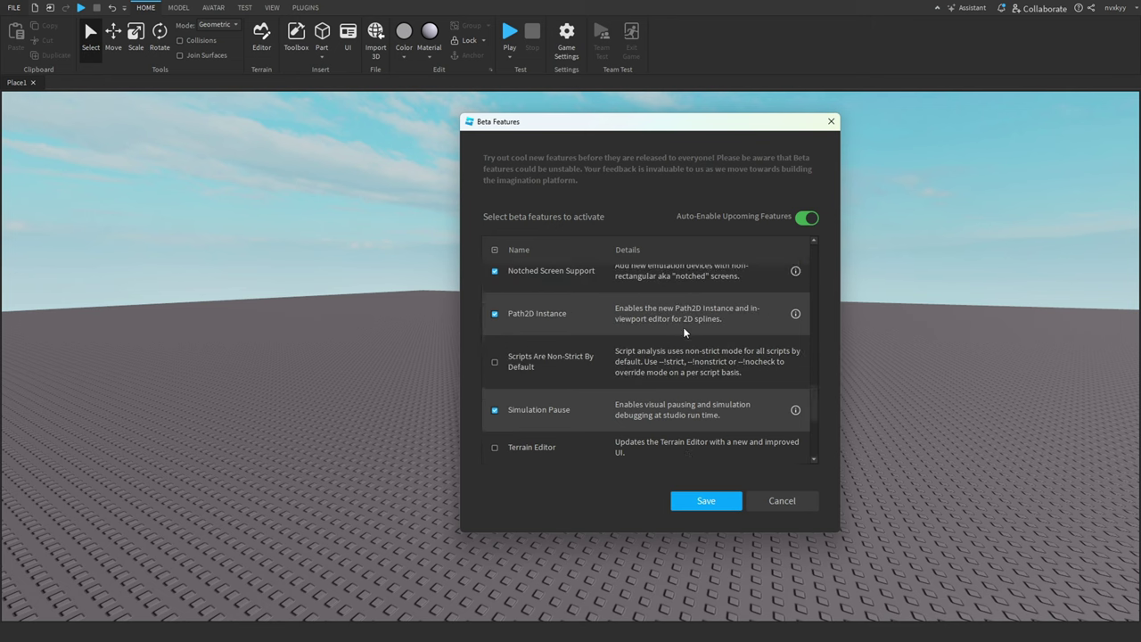
scroll(749, 328, "up", 10)
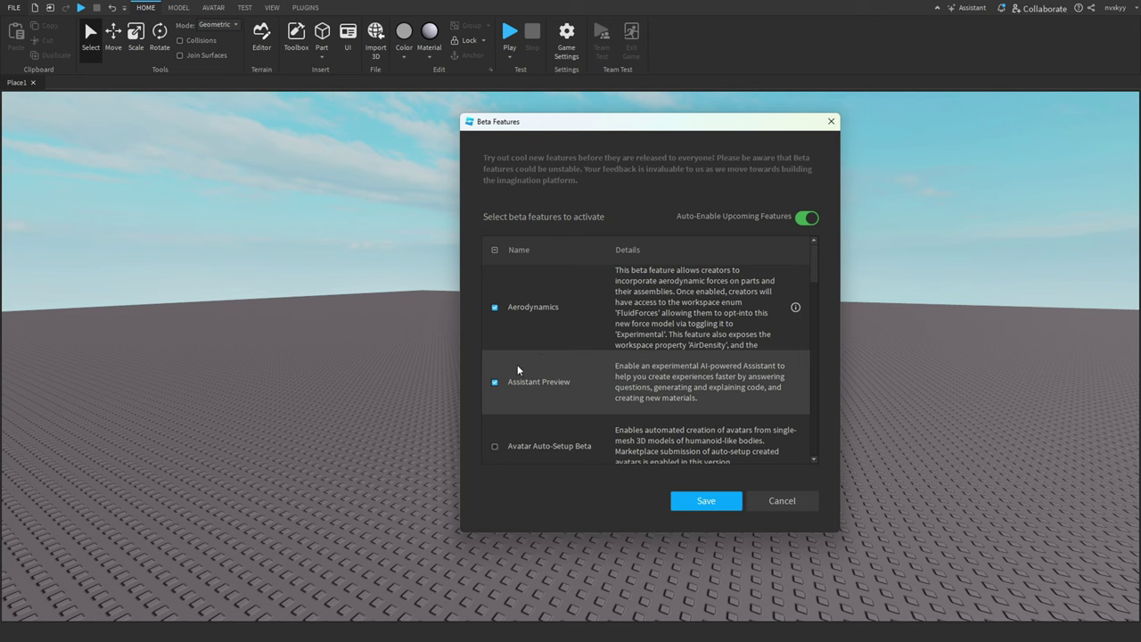
scroll(501, 376, "down", 1)
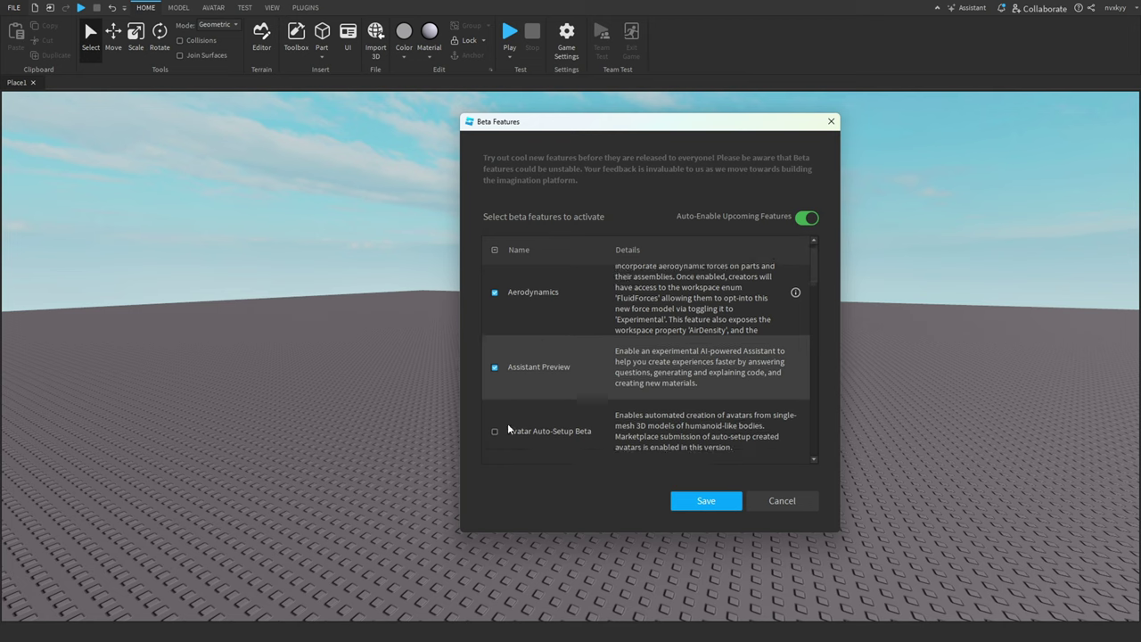
left_click(788, 502)
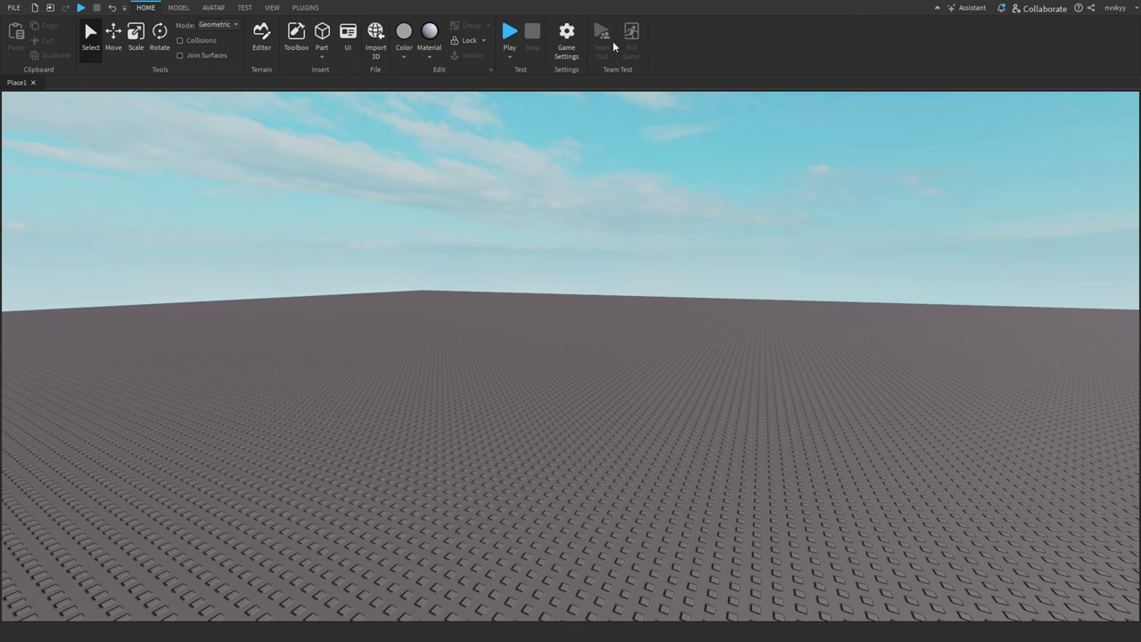
left_click(179, 9)
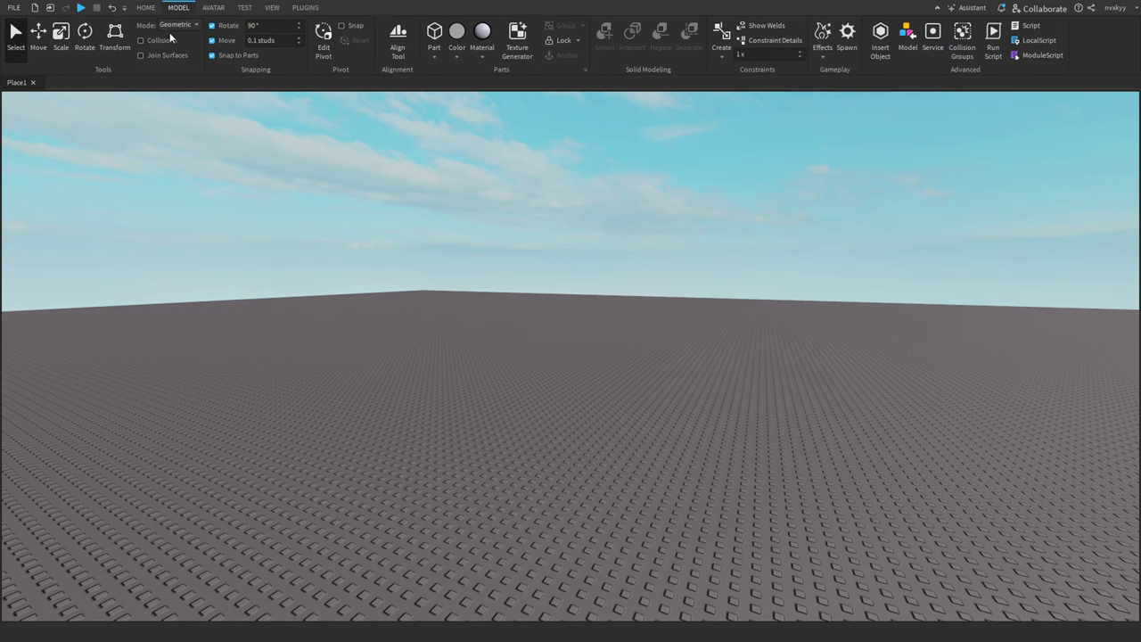
left_click(25, 40)
left_click(147, 8)
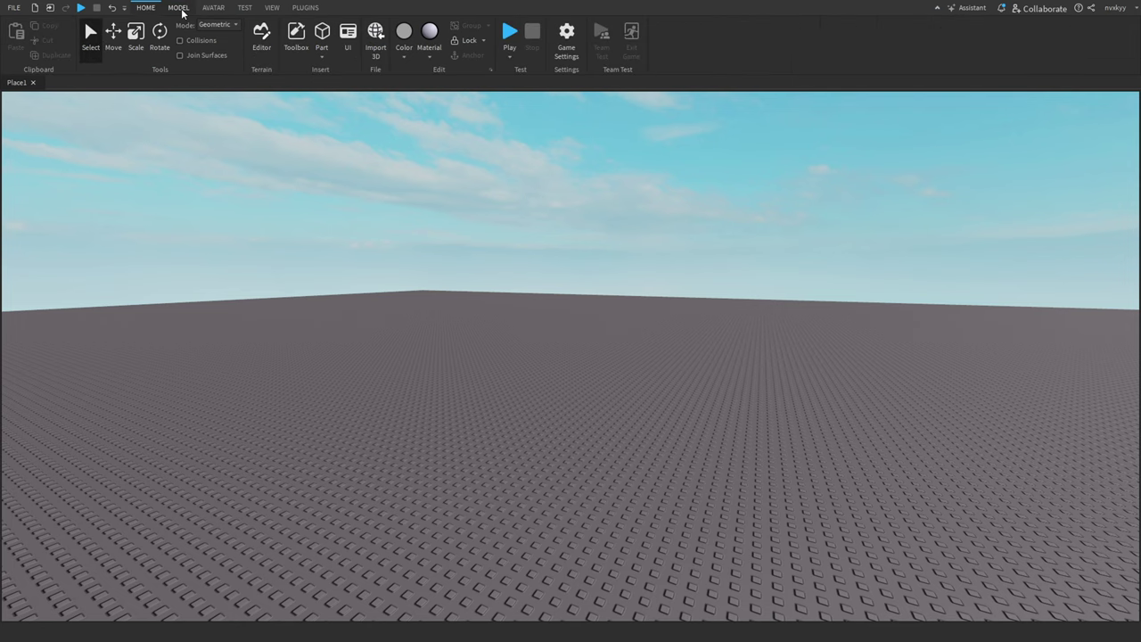
left_click(181, 8)
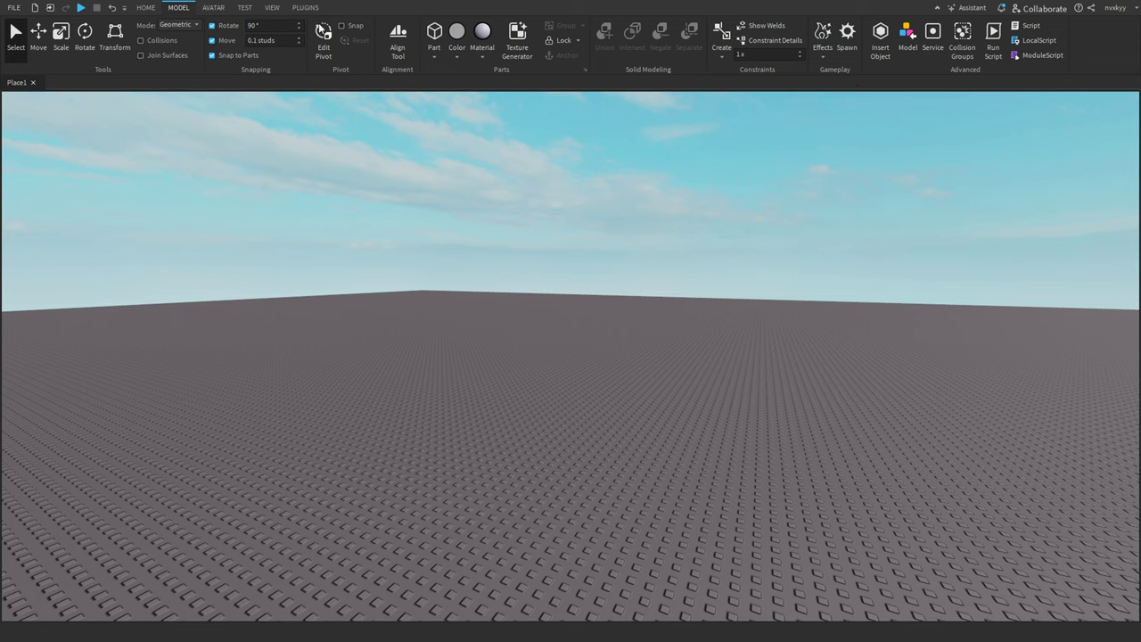
- Generate an R15 masculine Block Avatar rig, set it down on the baseplate and deselect it
left_click(213, 7)
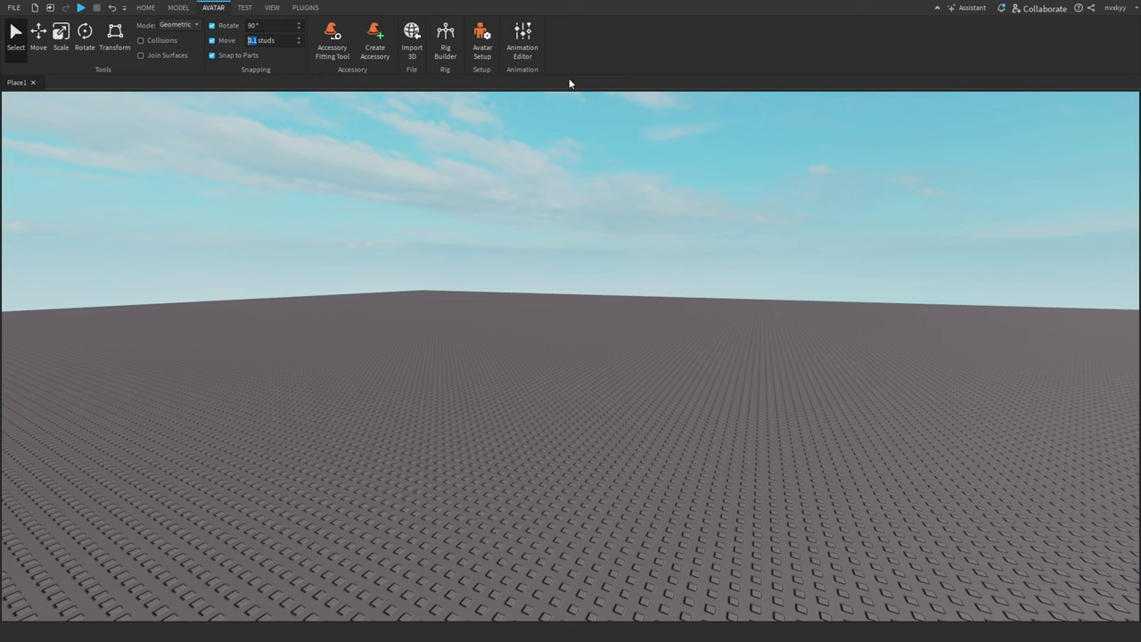
left_click(452, 46)
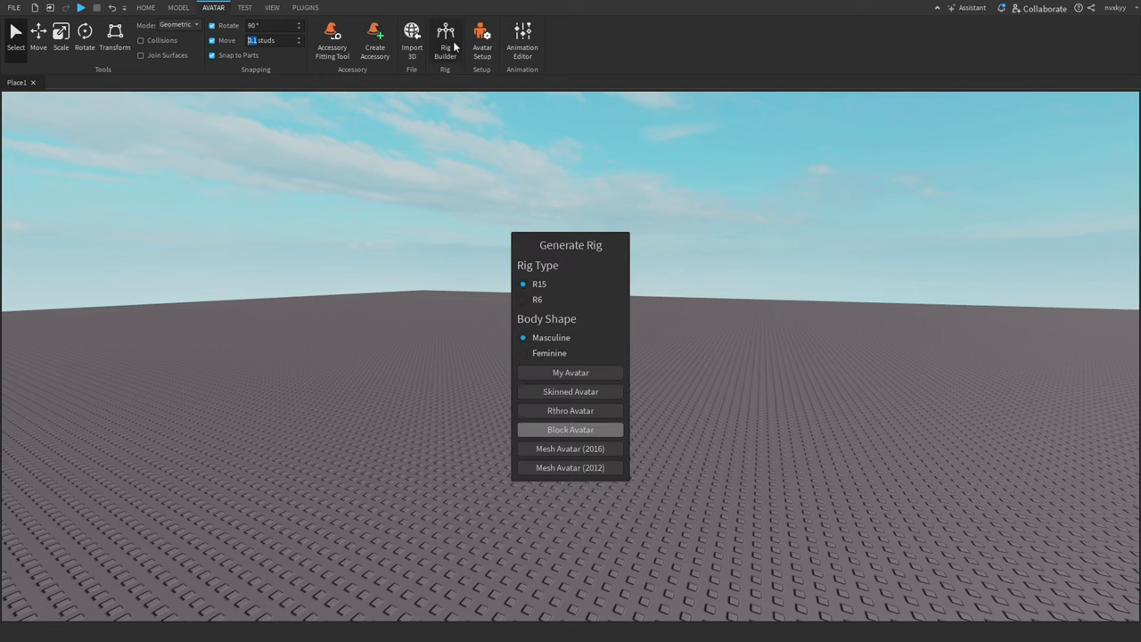
left_click(525, 432)
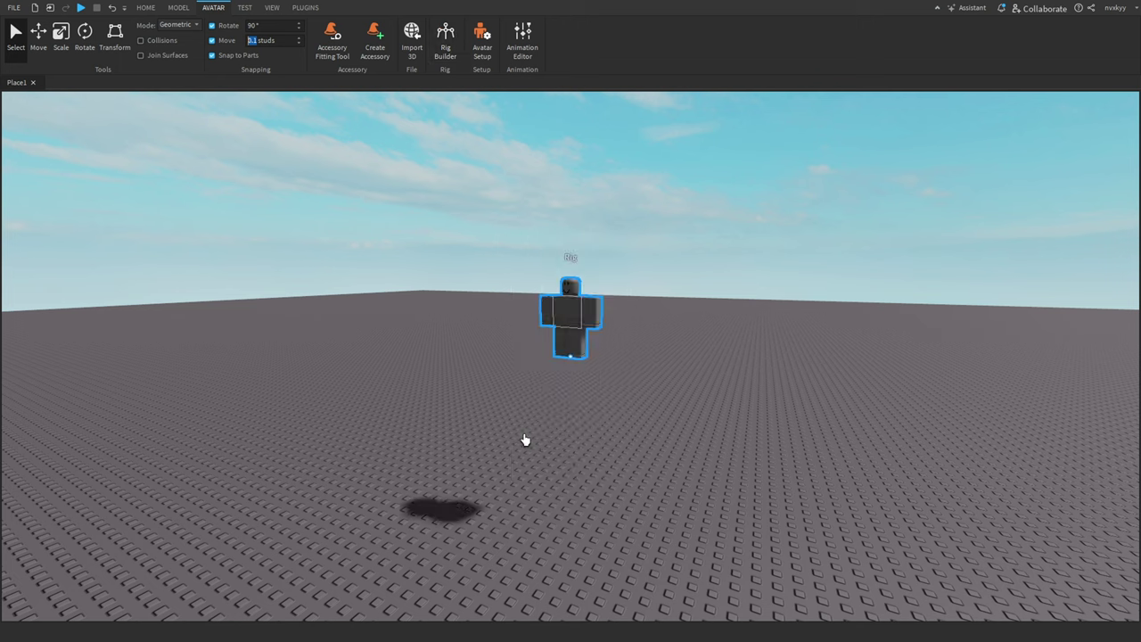
left_click_drag(557, 319, 556, 443)
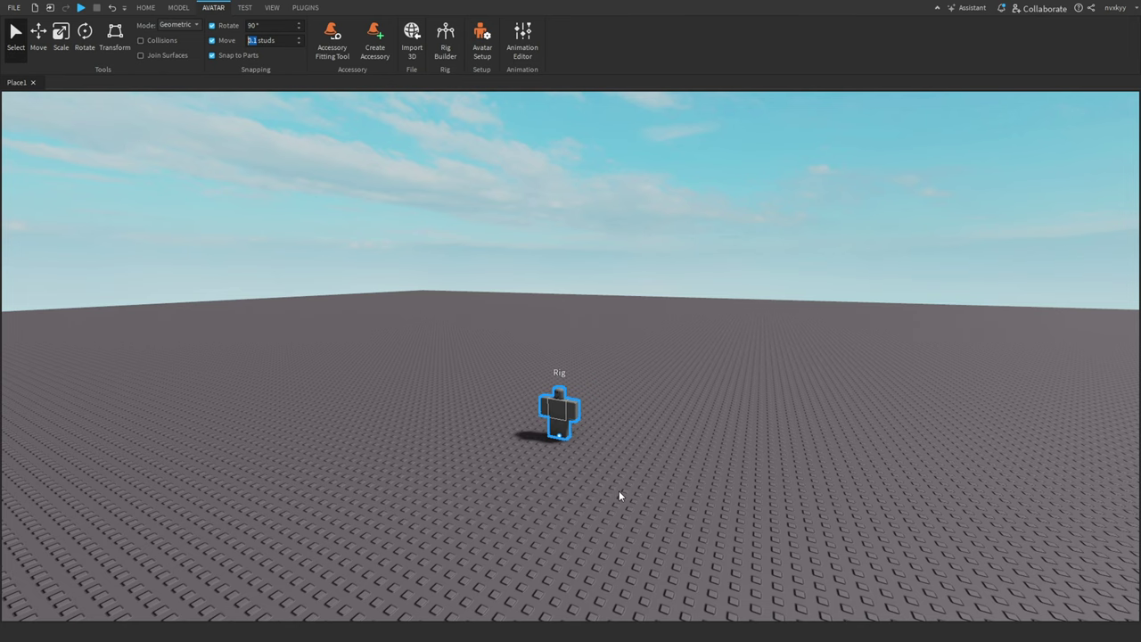
right_click_drag(618, 495, 492, 420)
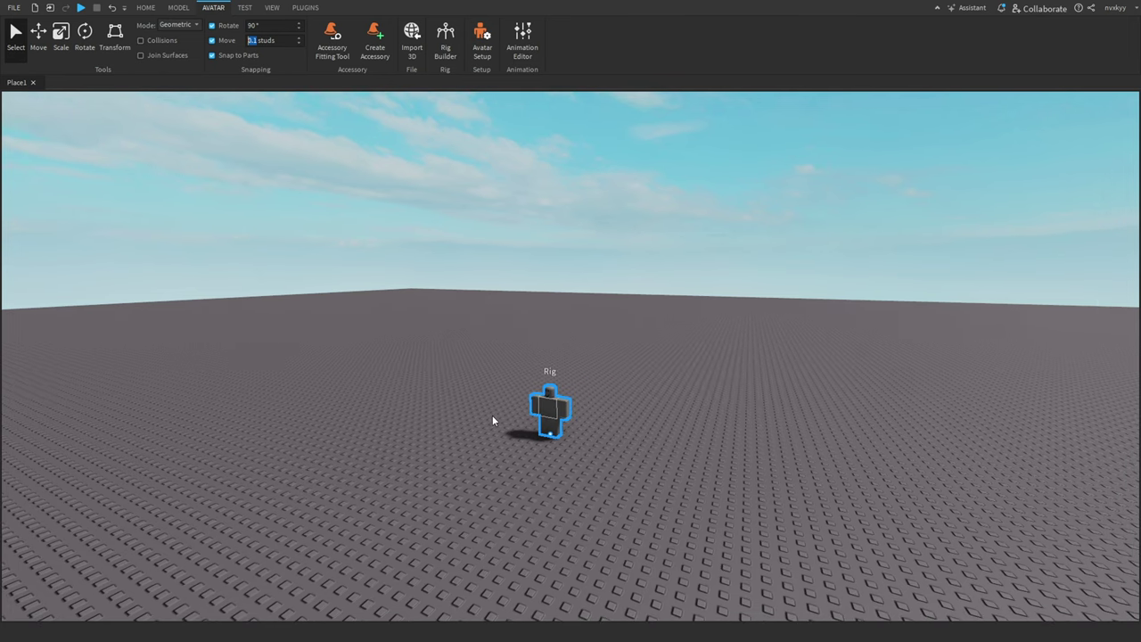
scroll(492, 420, "up", 3)
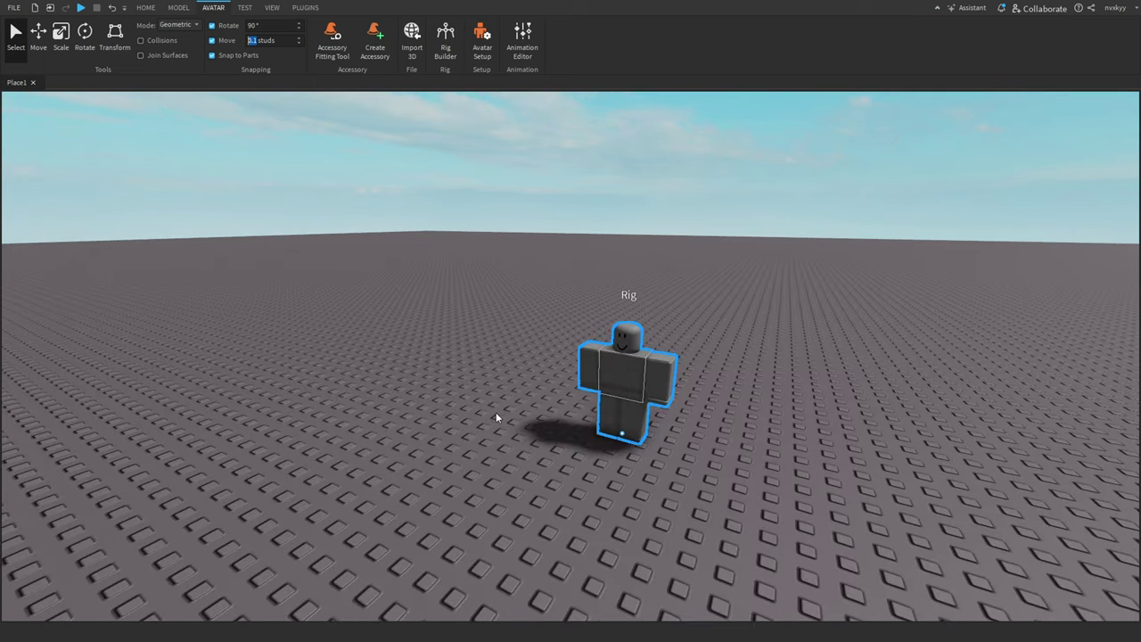
scroll(692, 407, "up", 3)
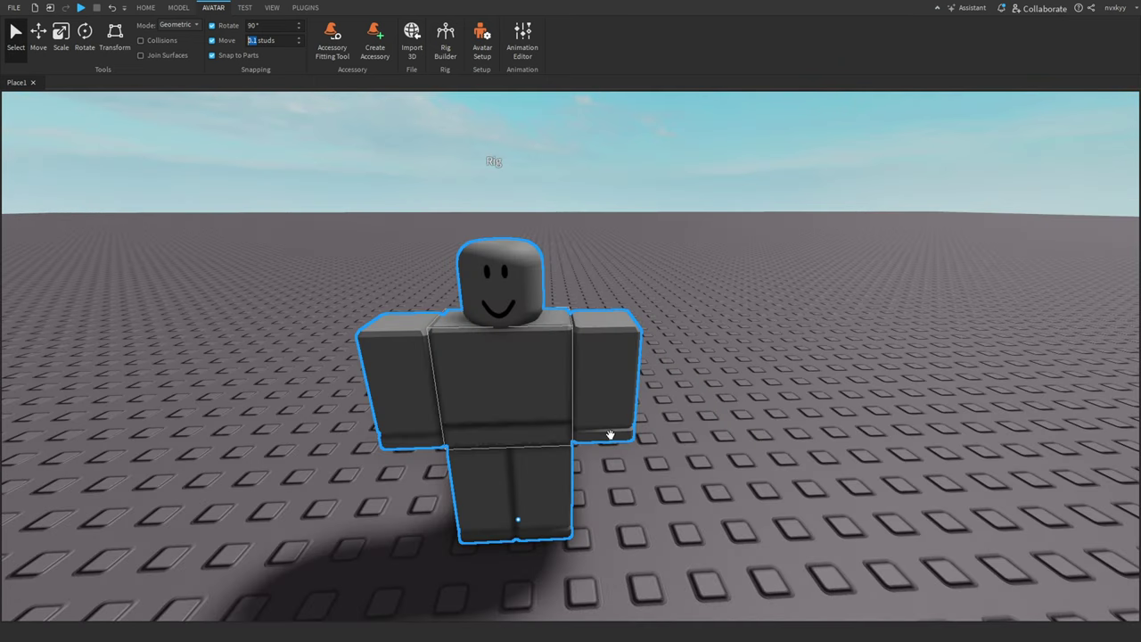
left_click(405, 288)
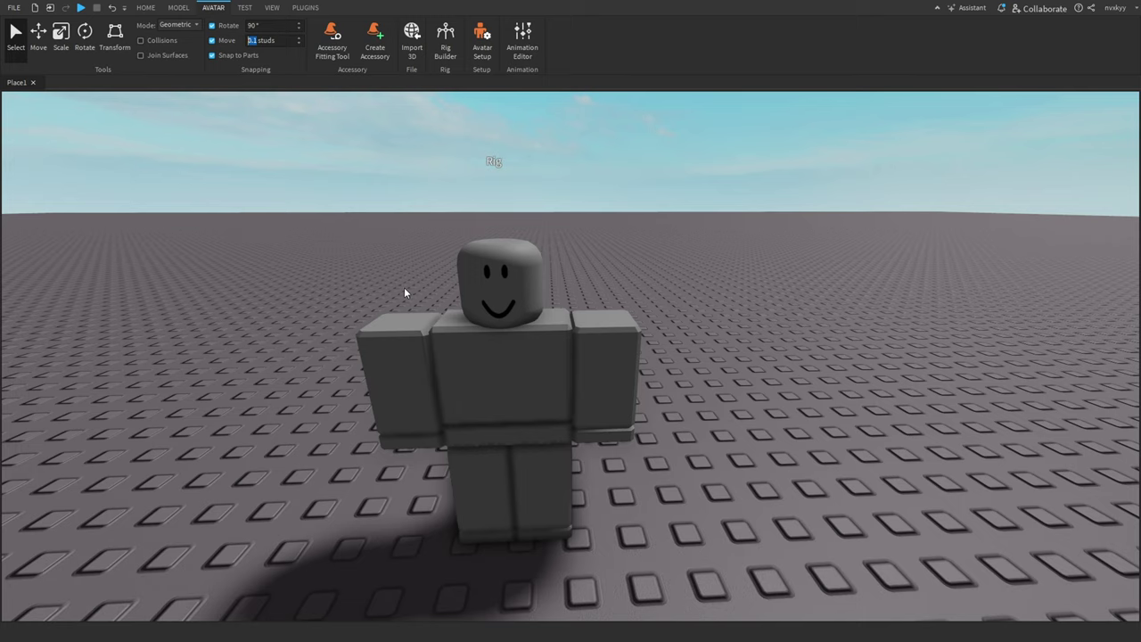
- Examine the device emulator's device and scaling options and the player emulator's settings, closing both without changes
left_click(246, 7)
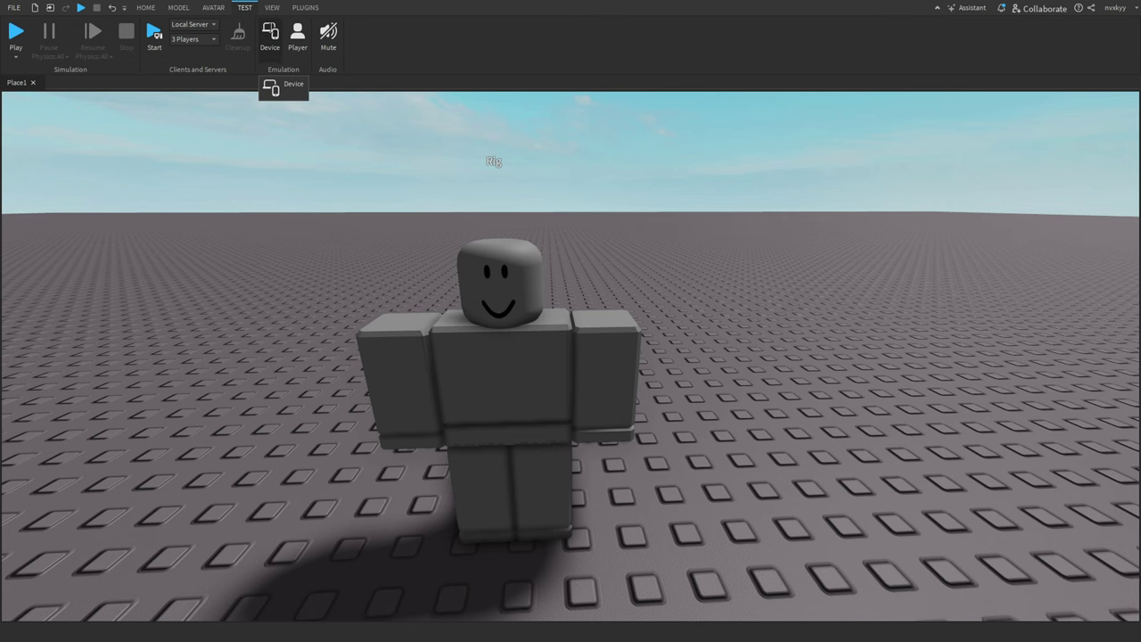
left_click(269, 36)
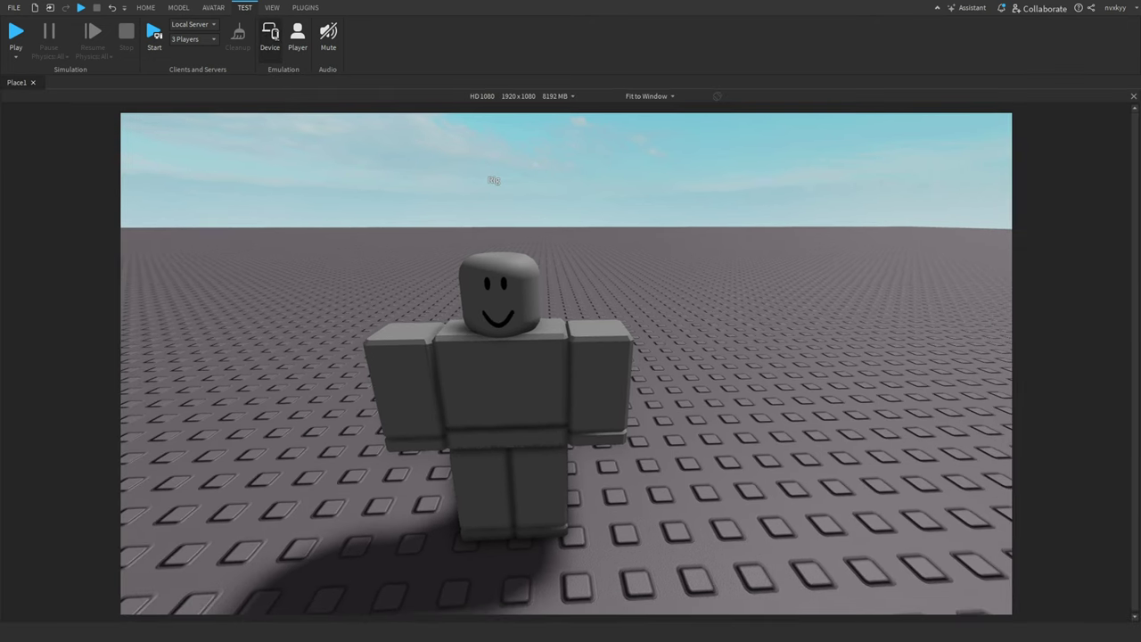
left_click(572, 95)
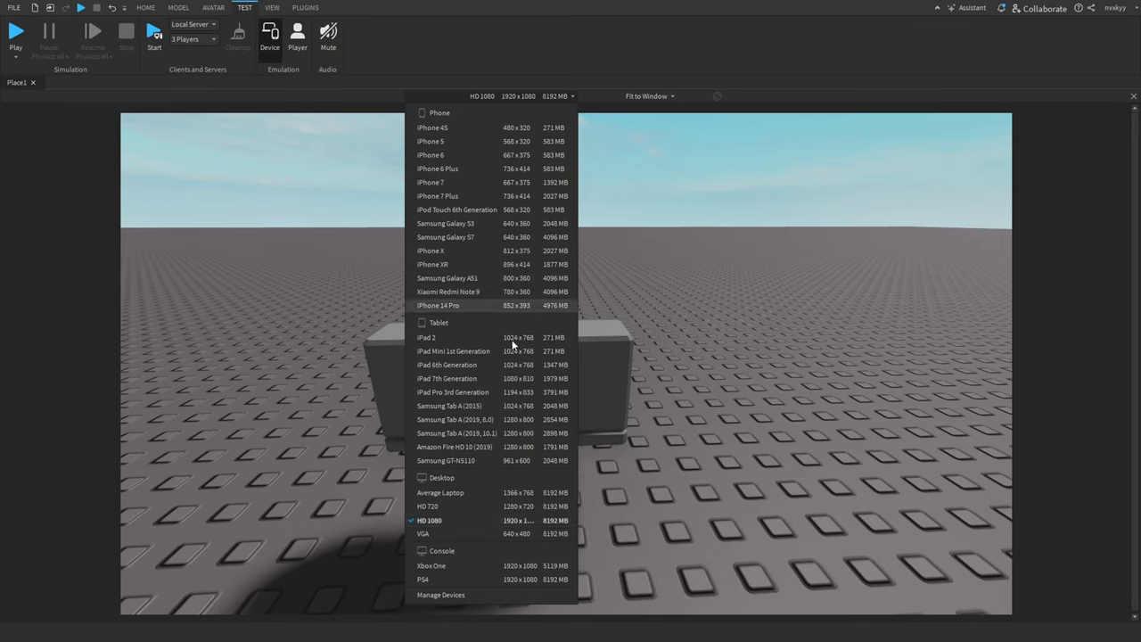
left_click(623, 255)
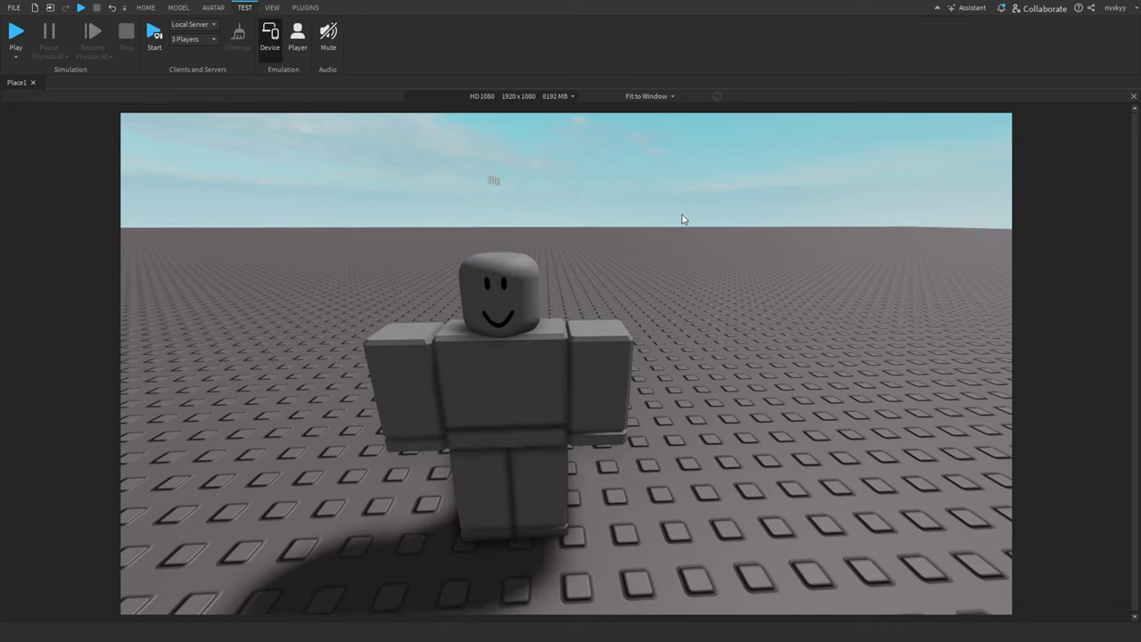
left_click(633, 95)
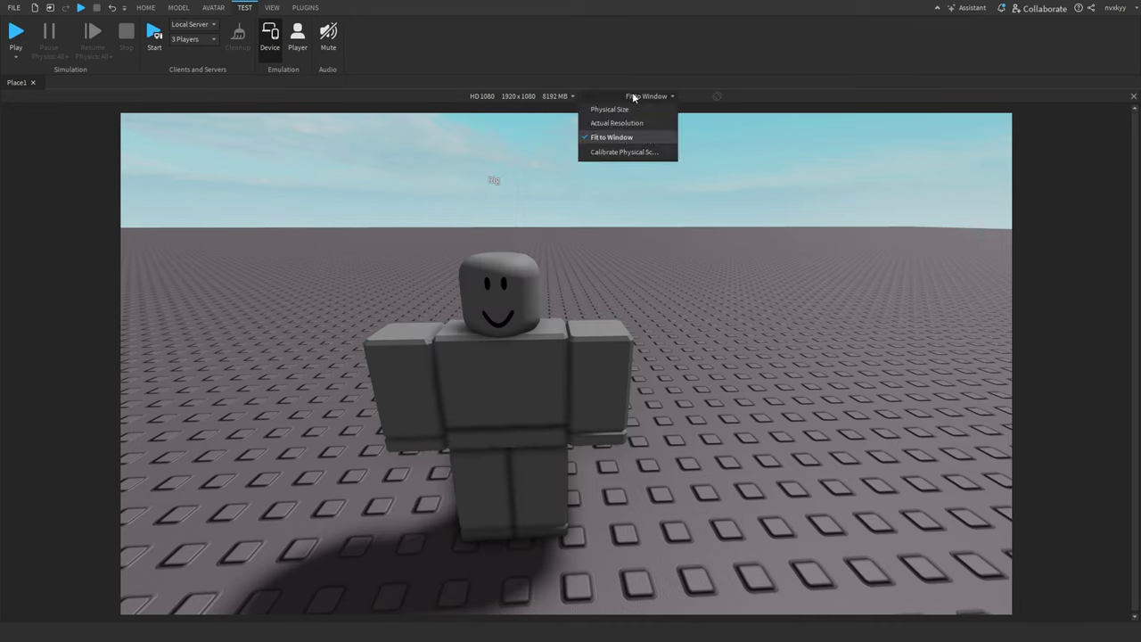
left_click(593, 140)
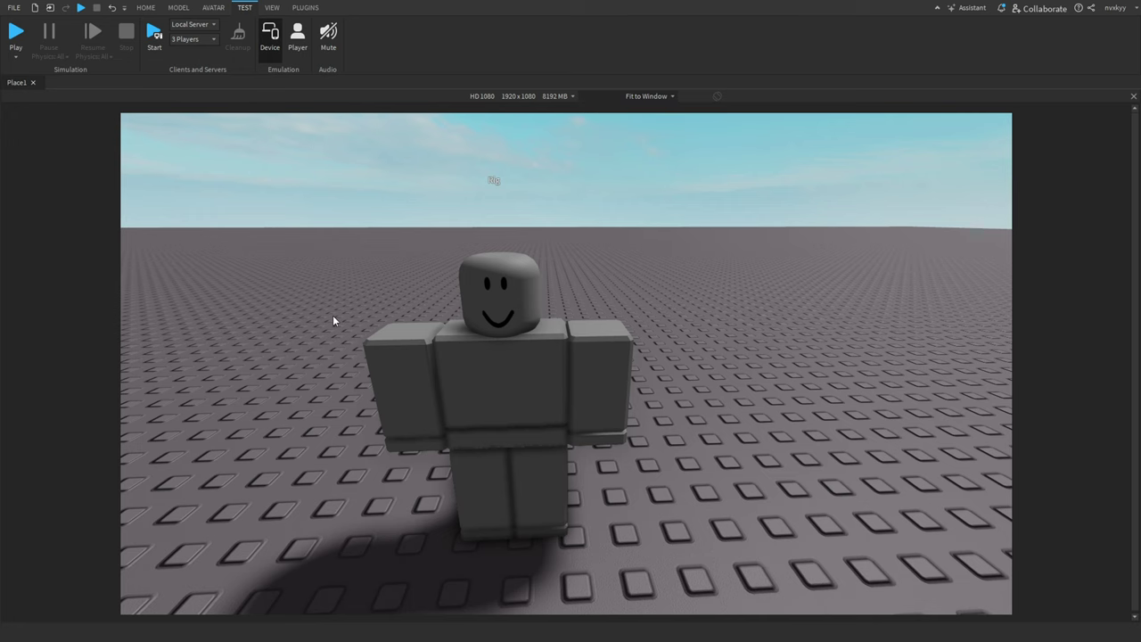
left_click(269, 36)
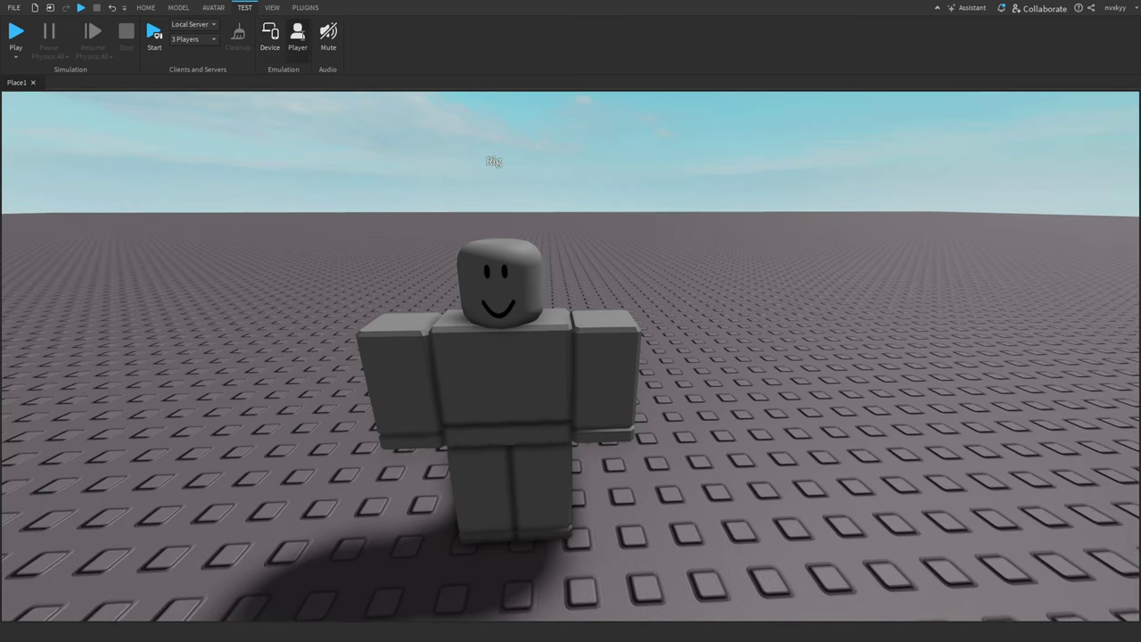
left_click(297, 36)
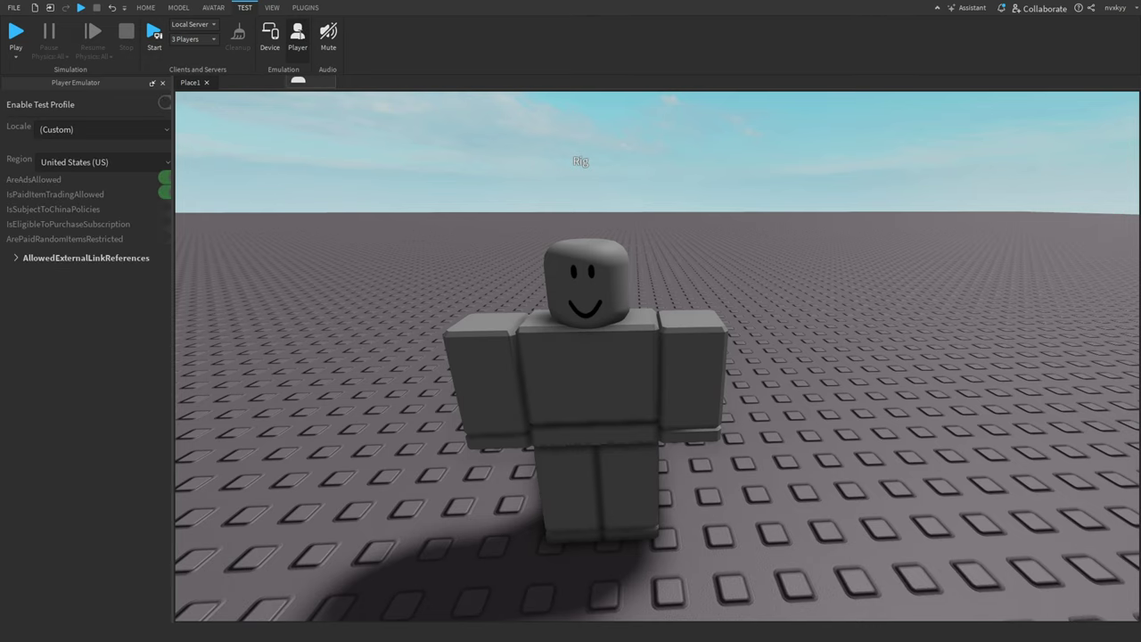
left_click(298, 36)
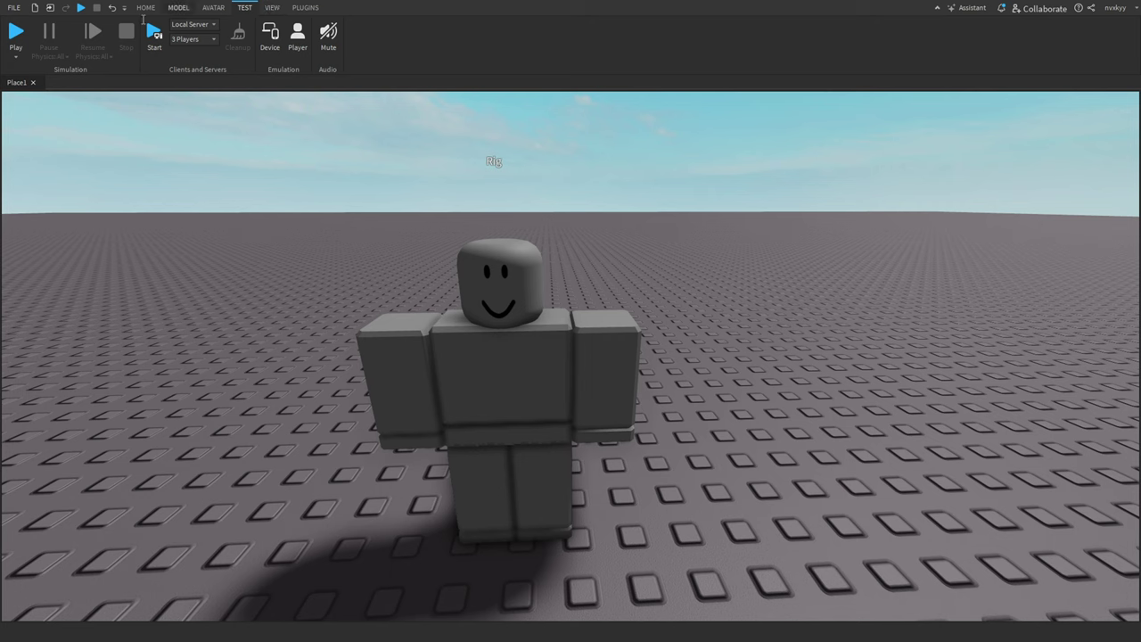
- Show the Explorer and Properties windows beside the viewport
left_click(273, 8)
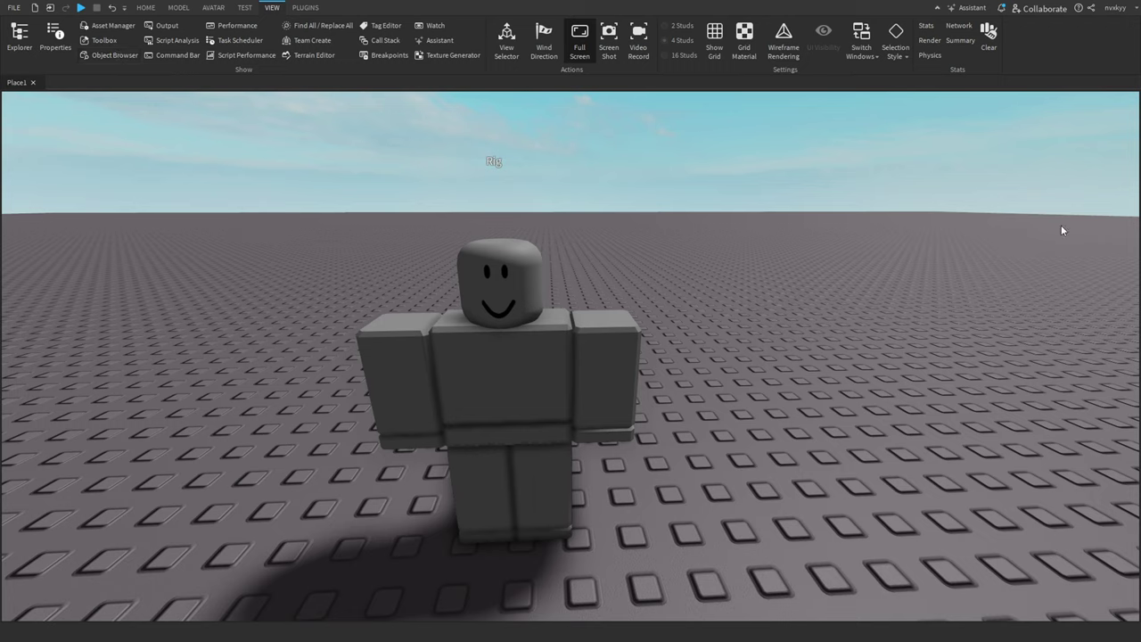
left_click(18, 35)
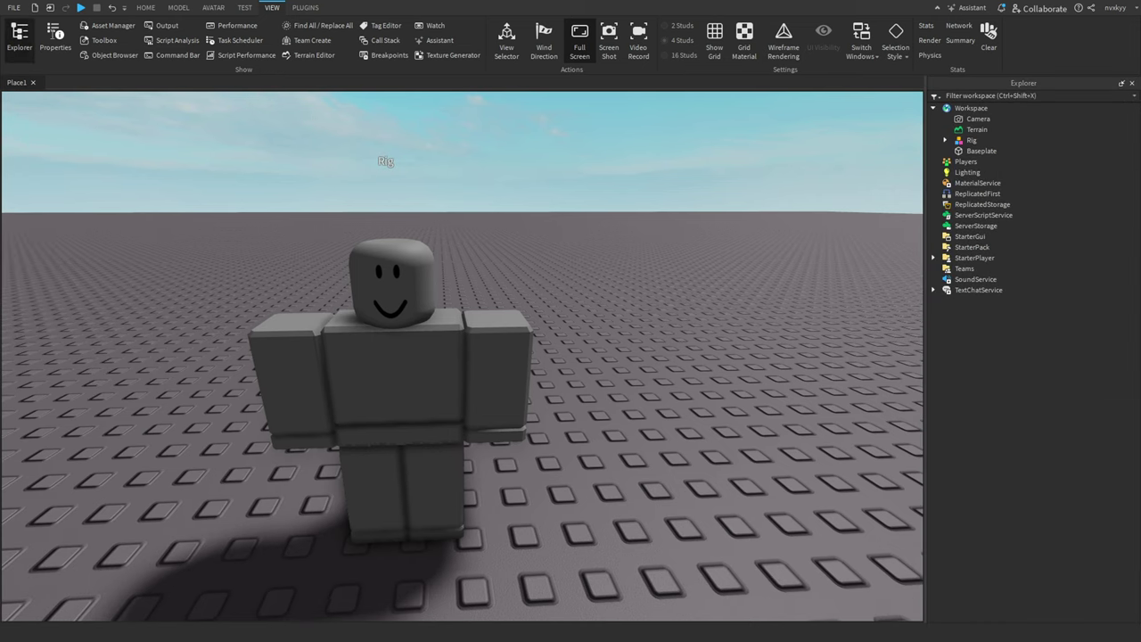
left_click(56, 36)
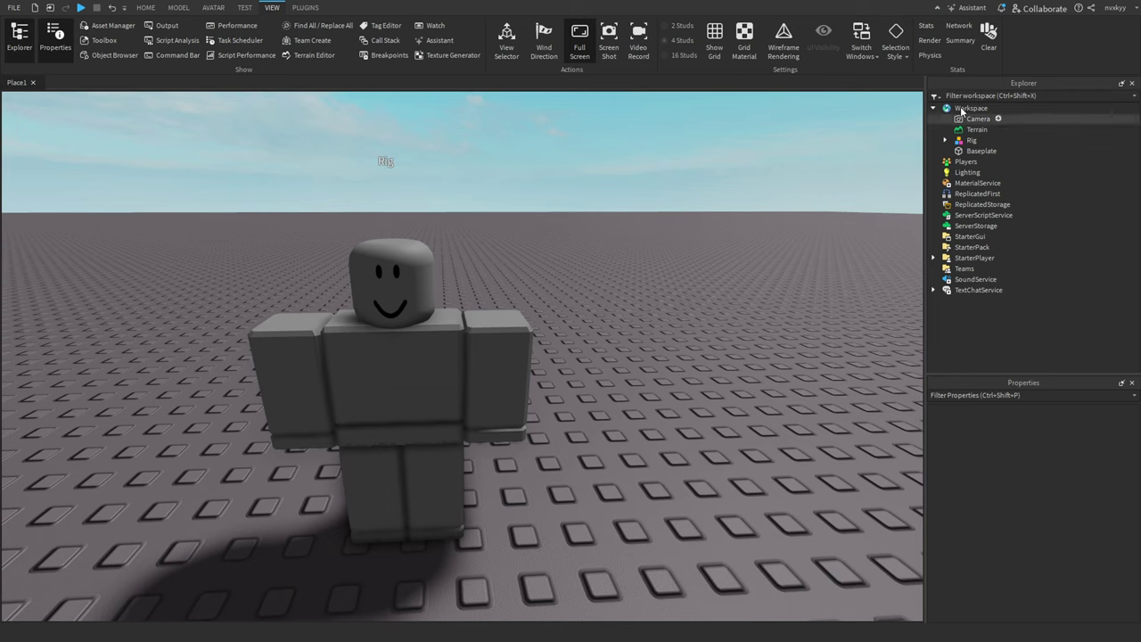
- Select the Rig, the Baseplate and the Lighting service one after another to examine their properties
left_click(961, 141)
left_click(961, 149)
left_click(962, 142)
left_click(688, 202)
left_click(967, 172)
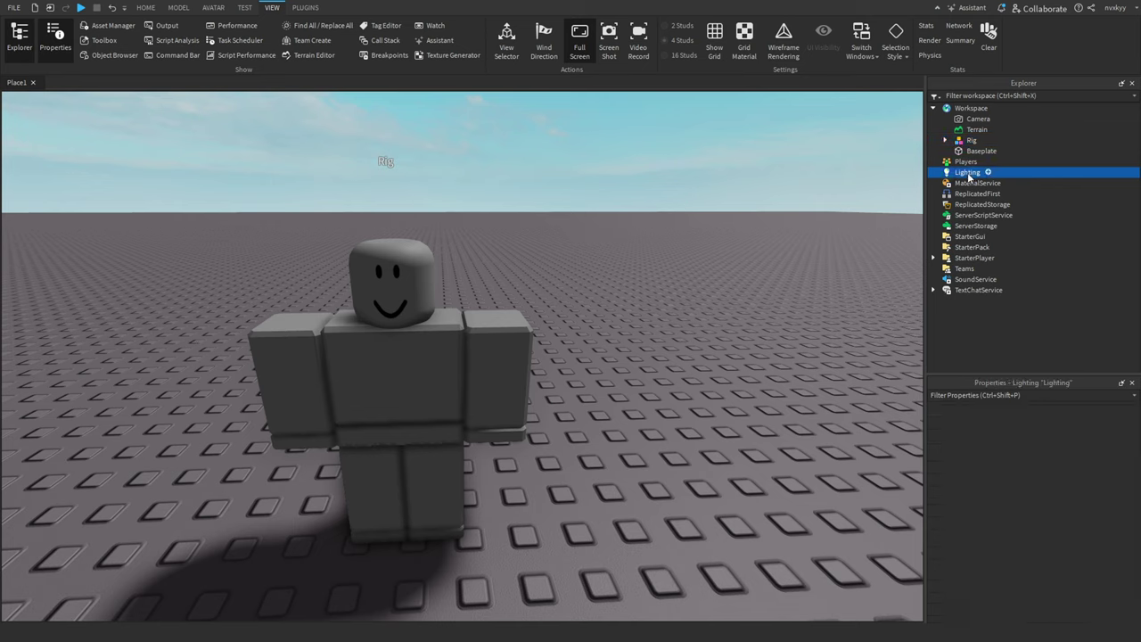
- Turn MaterialService's Use2022Materials option on and back off to compare the material look in the viewport
left_click(972, 182)
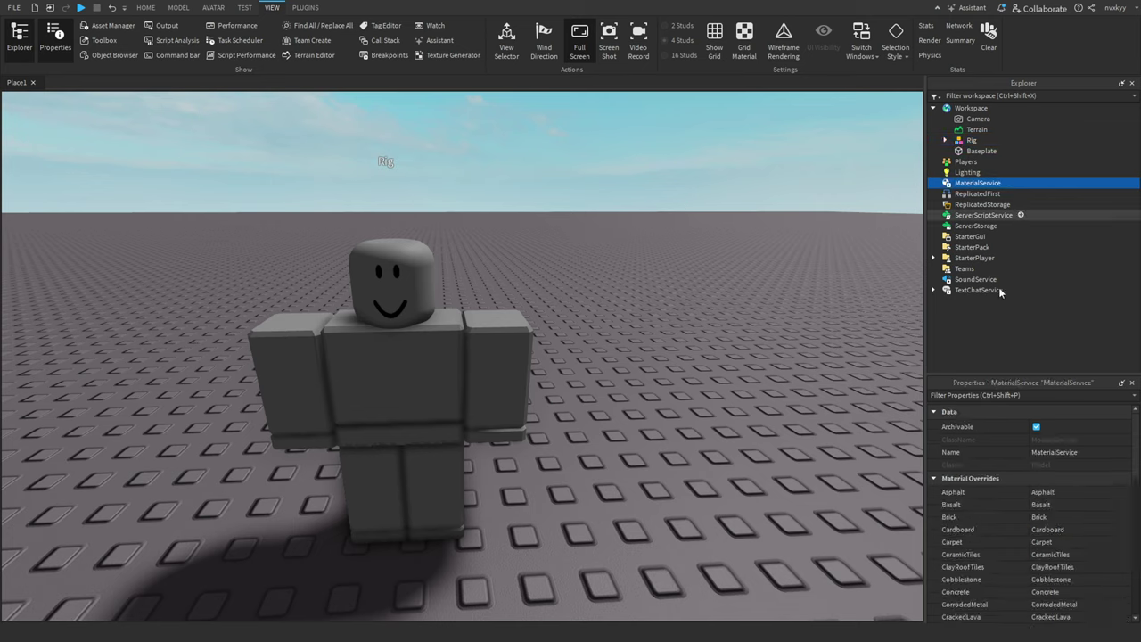
scroll(1106, 525, "down", 5)
scroll(1113, 539, "down", 4)
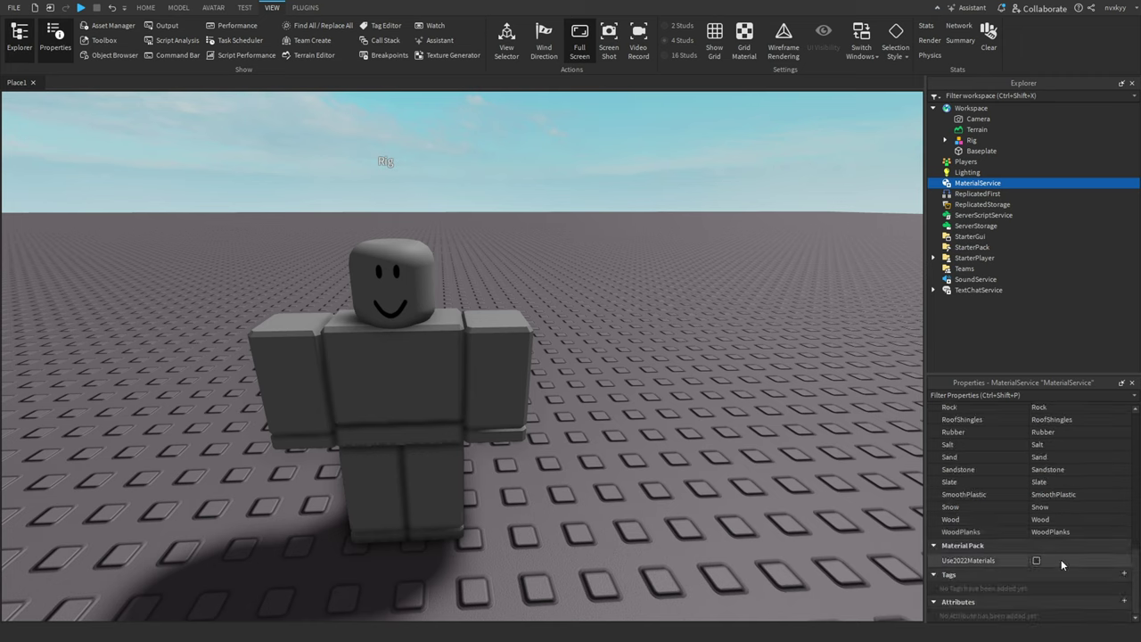
left_click(1036, 560)
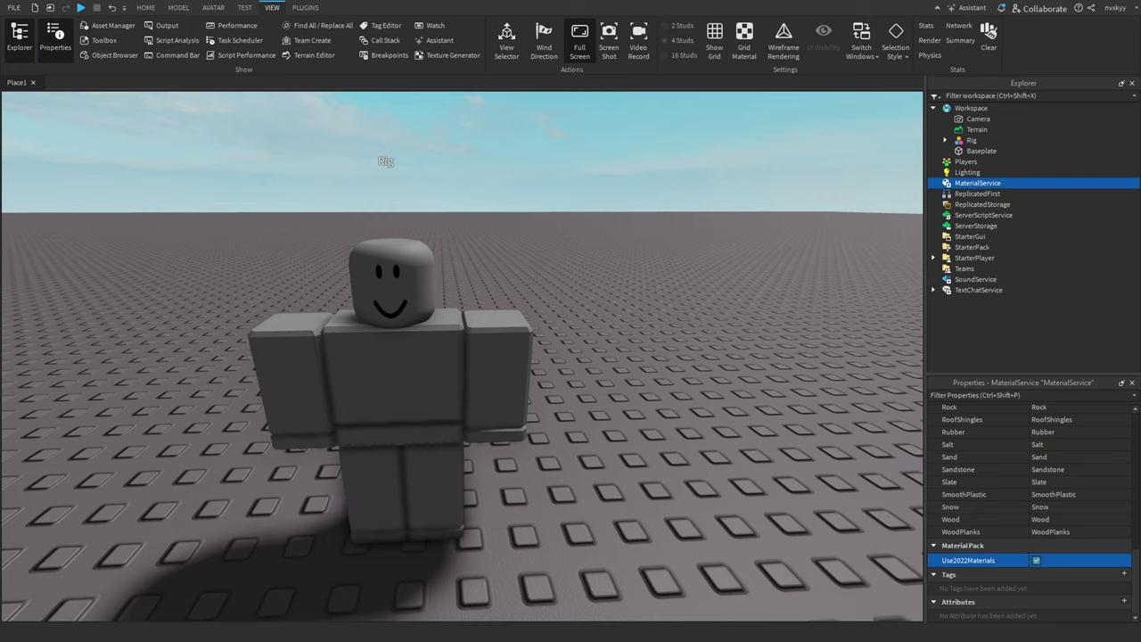
left_click(1036, 560)
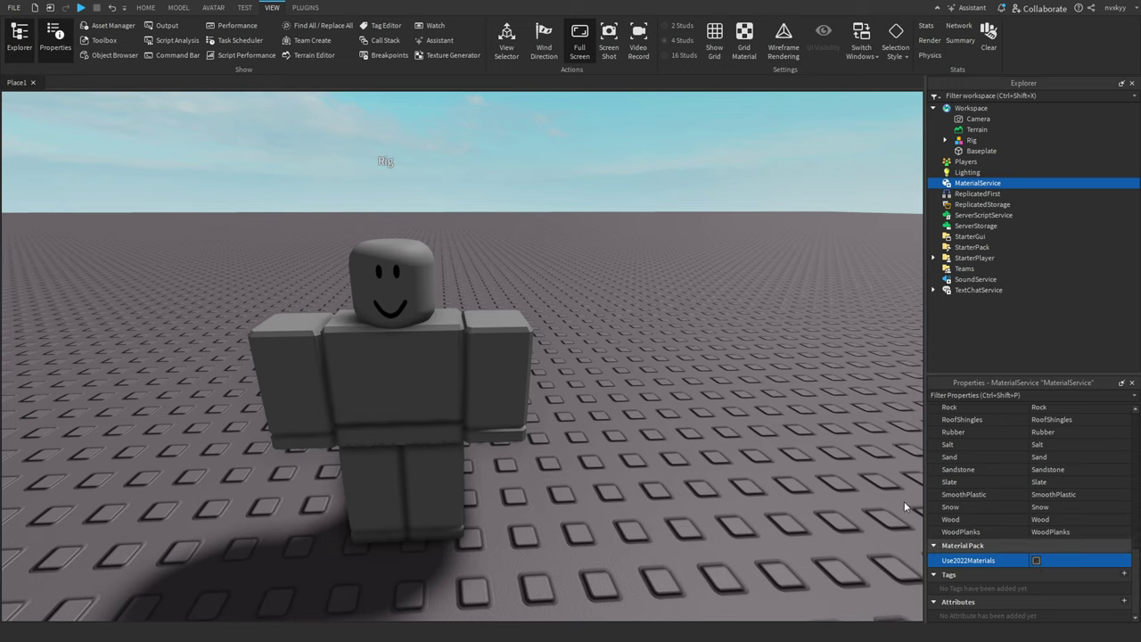
- Insert a block part, place it on the baseplate beside the rig and look through its properties
left_click(146, 7)
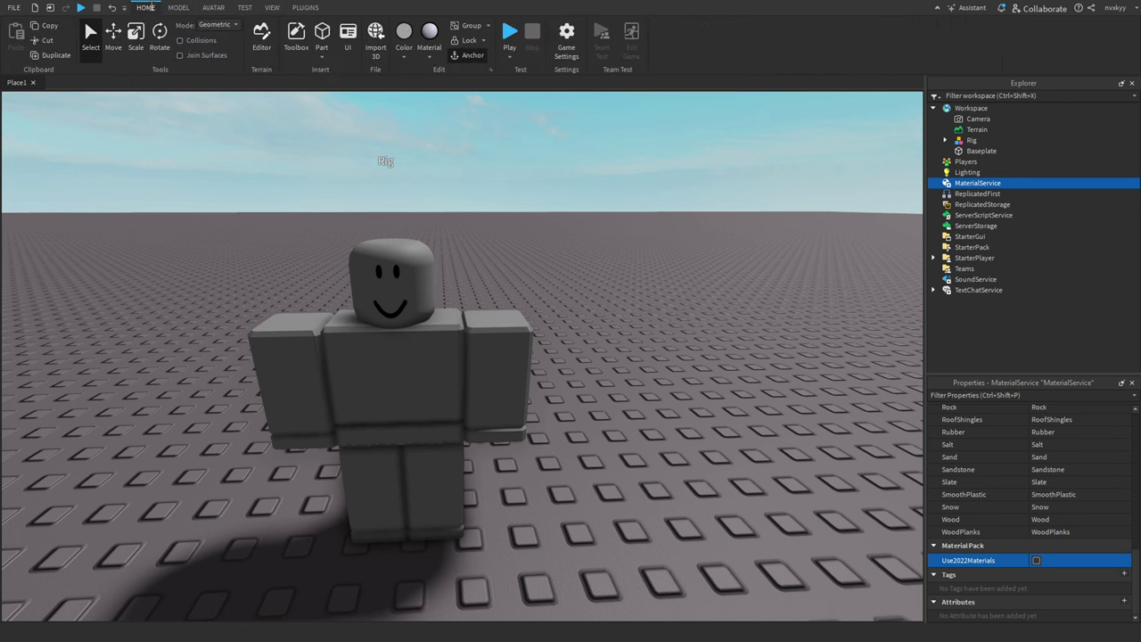
left_click(322, 32)
left_click_drag(542, 223, 624, 361)
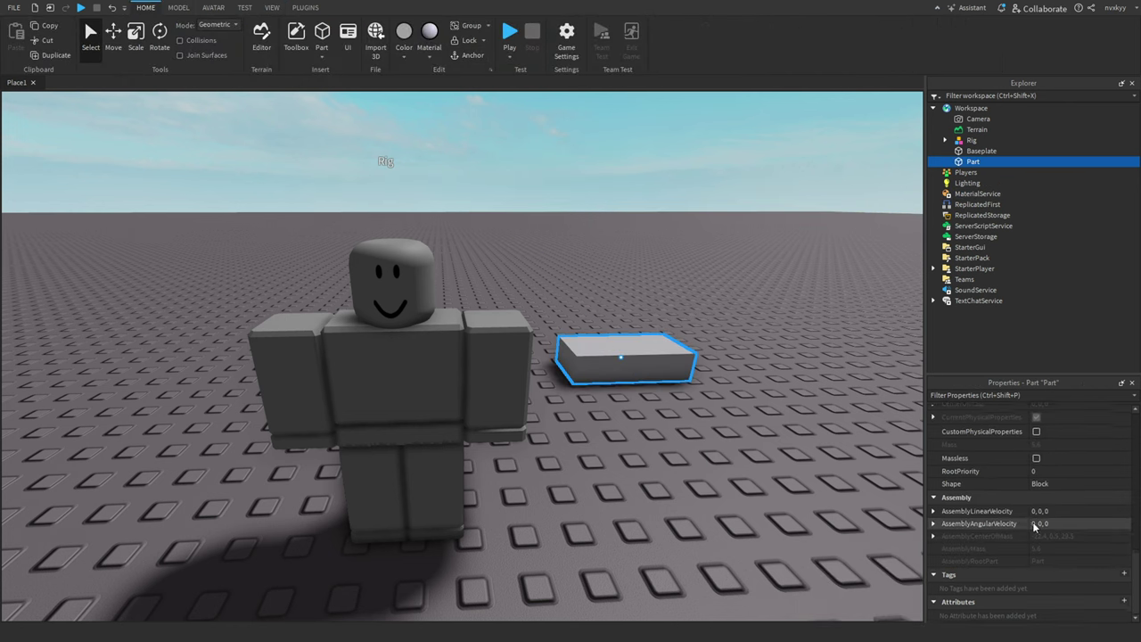
scroll(1038, 553, "up", 4)
scroll(1049, 600, "down", 3)
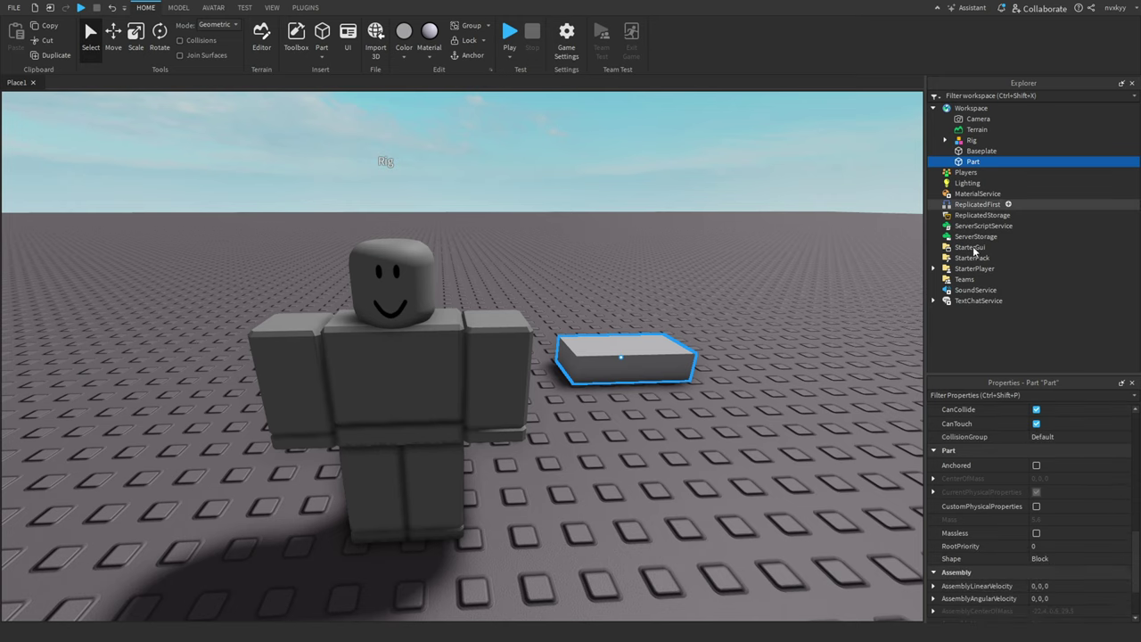
- Toggle MaterialService's Use2022Materials option and set the new part's material to Wood
left_click(977, 193)
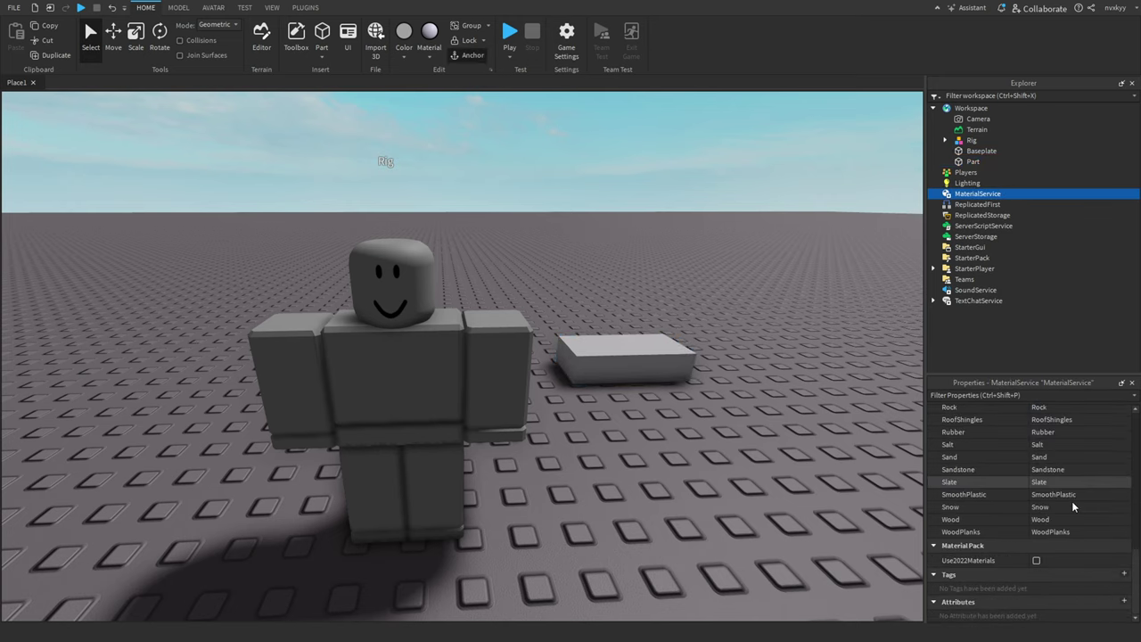
left_click(1035, 560)
left_click(621, 357)
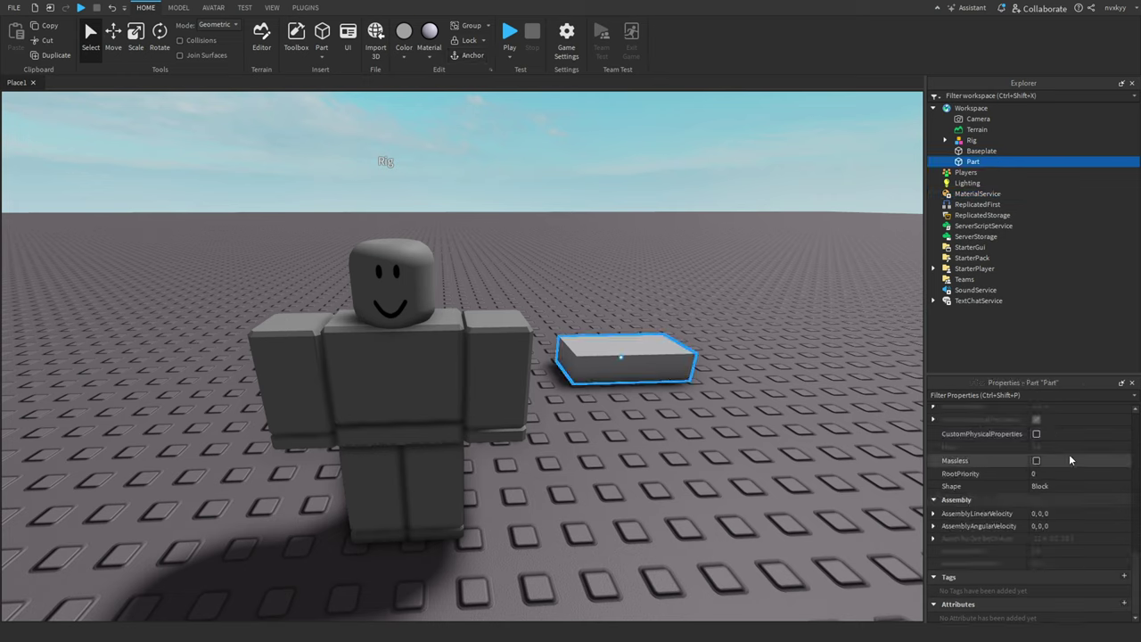
scroll(1060, 452, "up", 5)
scroll(1059, 452, "up", 2)
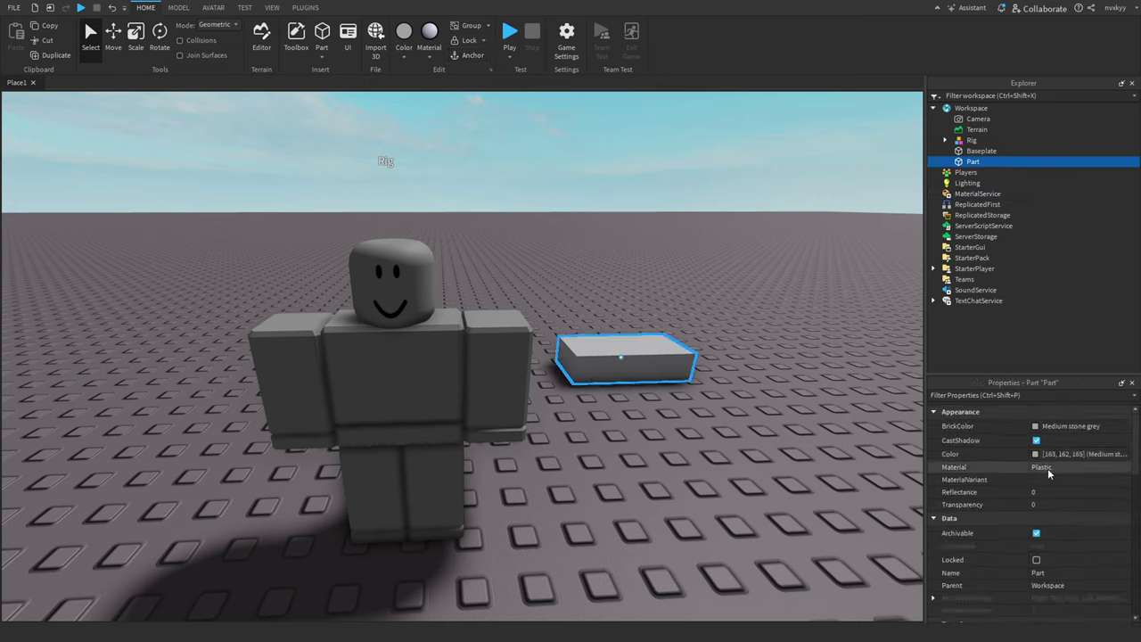
left_click(1047, 468)
left_click(1051, 468)
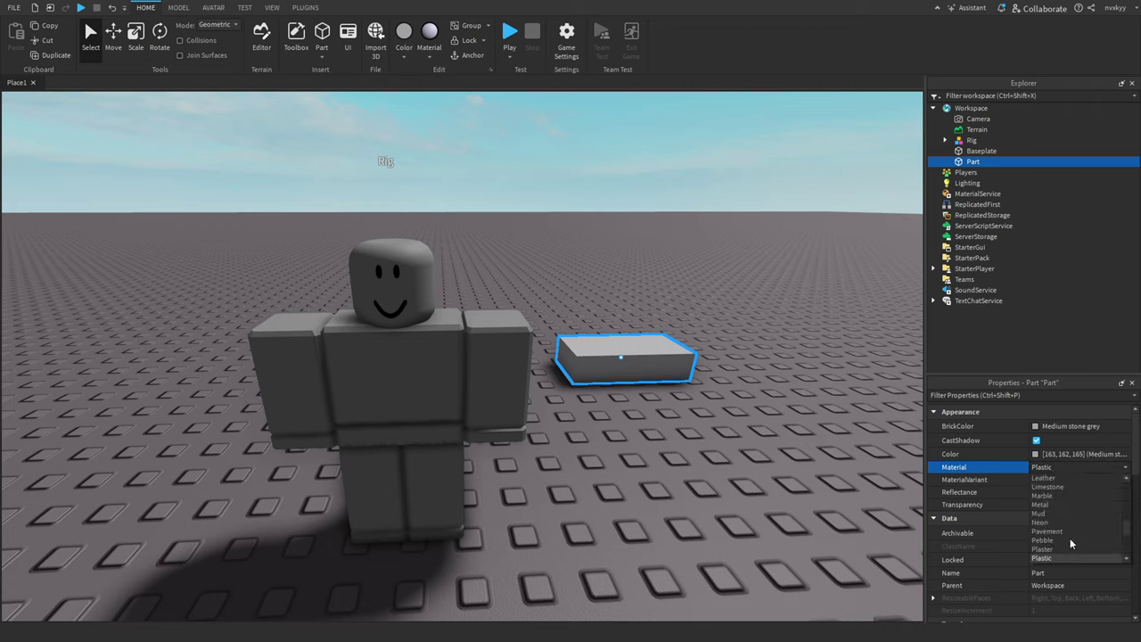
left_click(1068, 539)
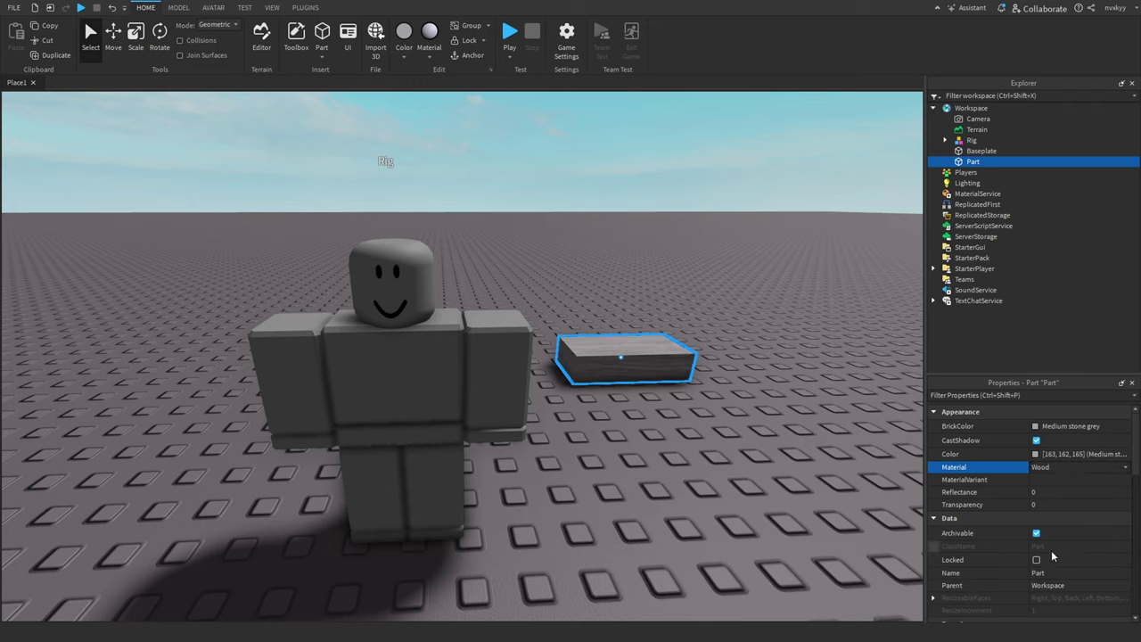
left_click(627, 394)
left_click(625, 352)
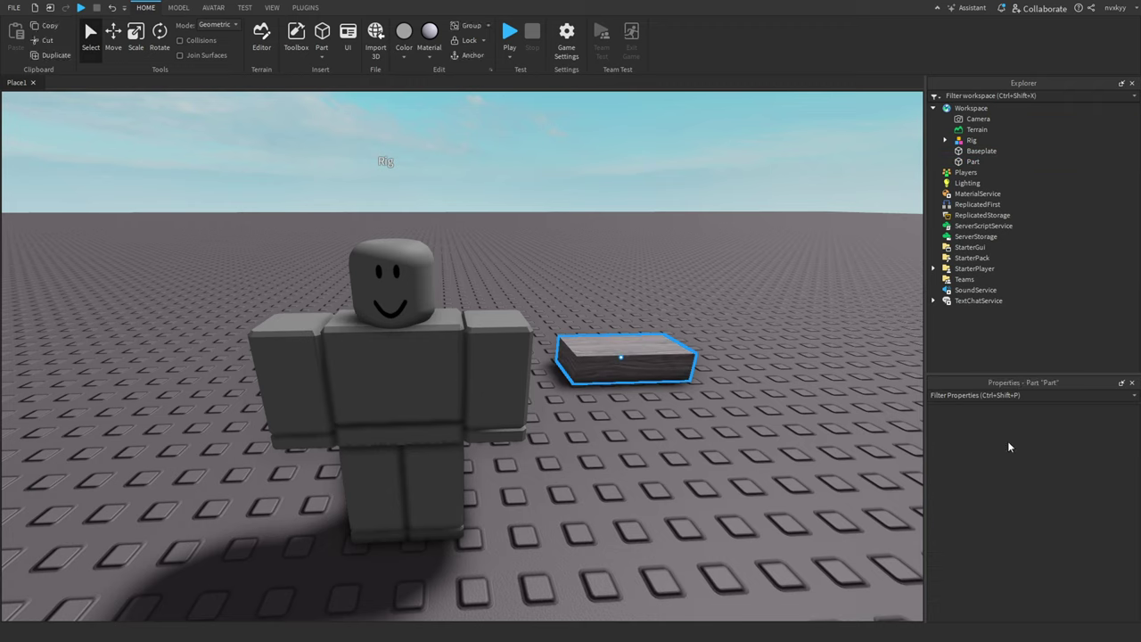
- Turn on the Use2022Materials option in MaterialService's Material Pack properties
left_click(1006, 183)
left_click(998, 194)
scroll(1061, 510, "down", 12)
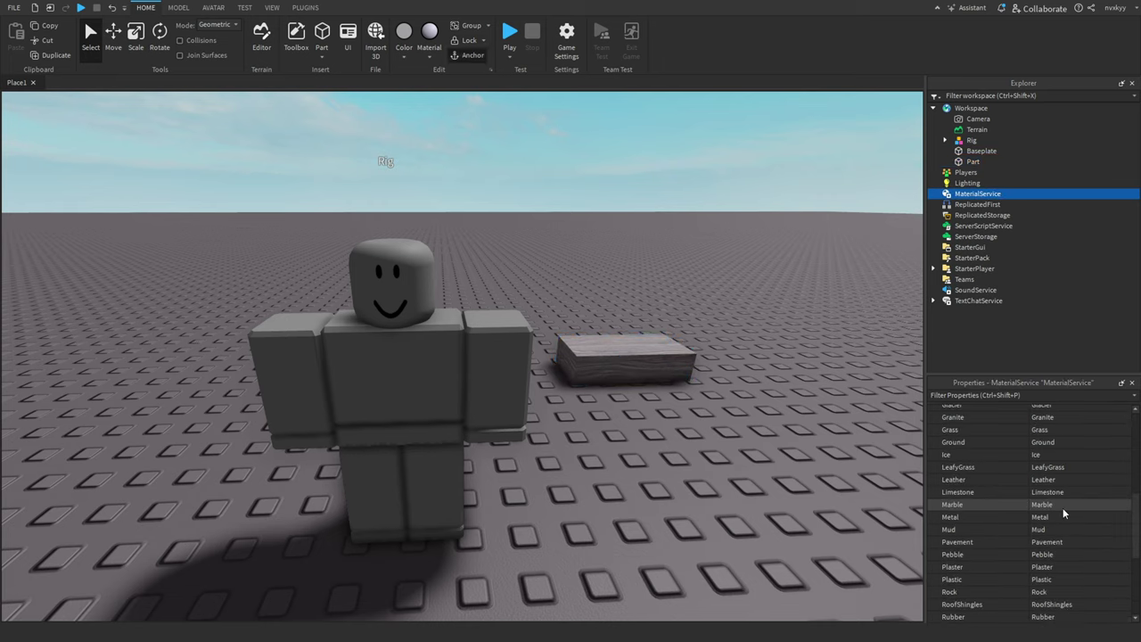
left_click(1034, 559)
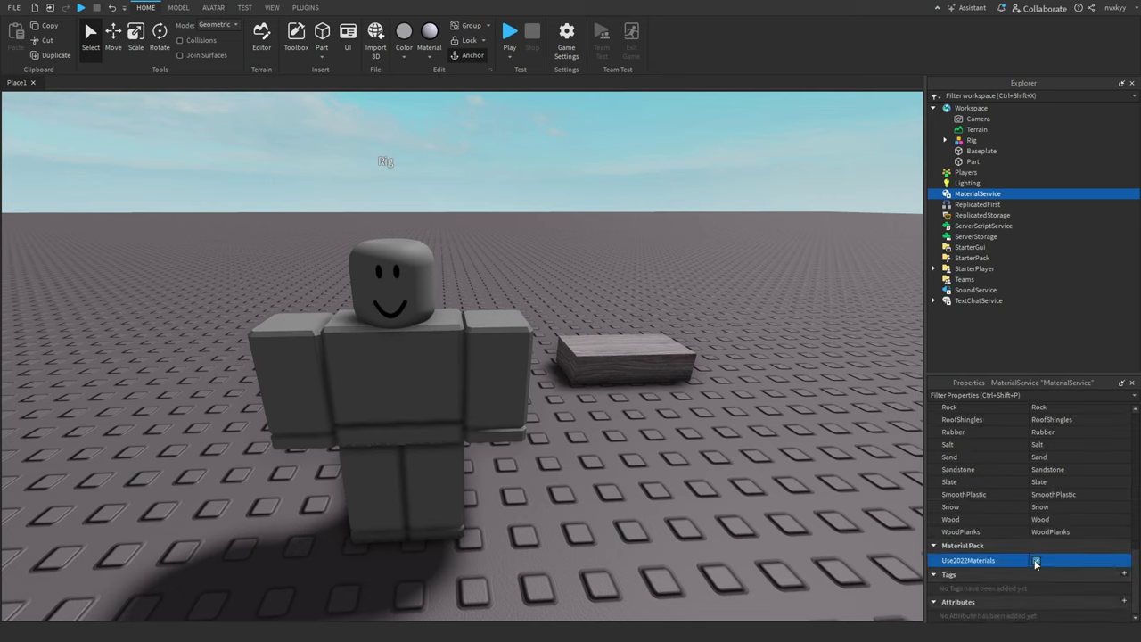
- Delete the wooden part beside the rig
left_click(613, 368)
key("Delete")
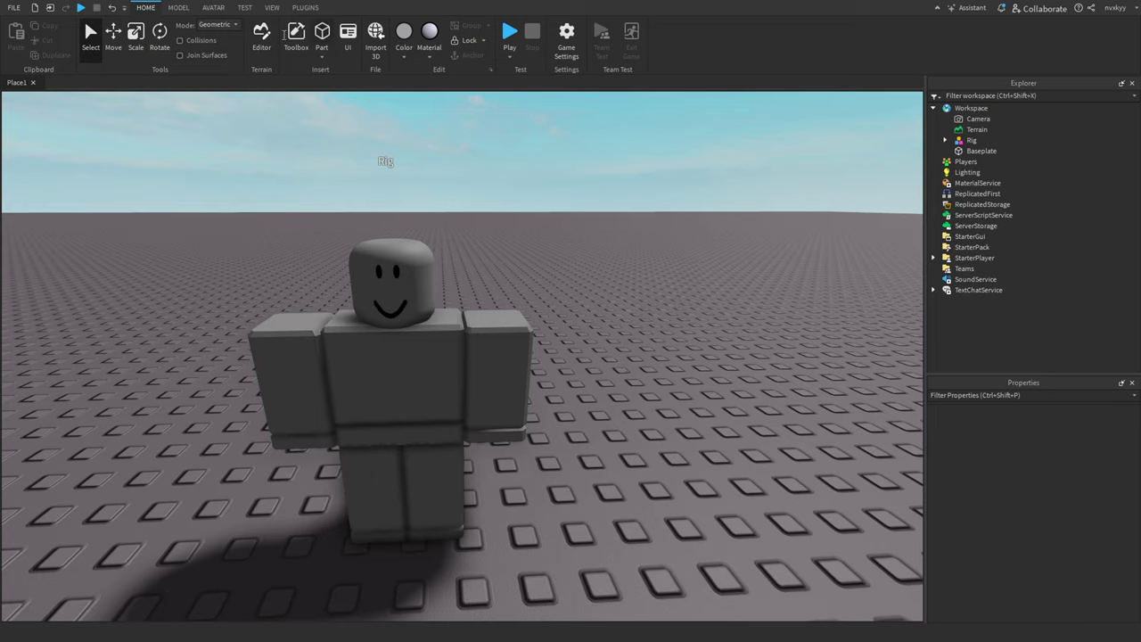
- Show the Toolbox and look through its marketplace models and the list of available asset types
left_click(271, 9)
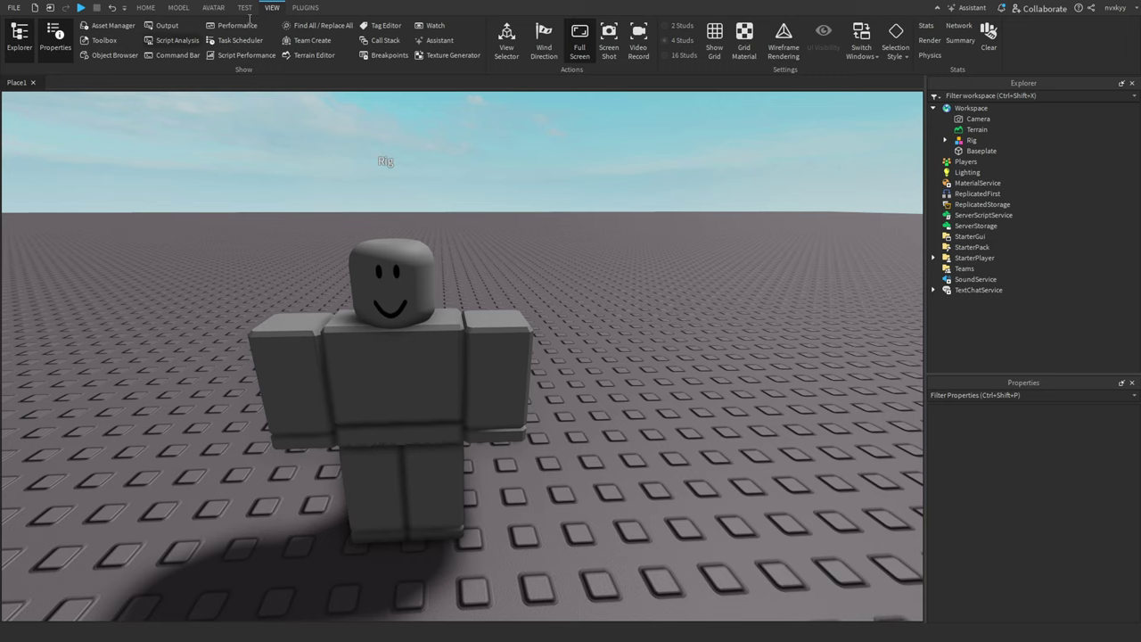
left_click(103, 40)
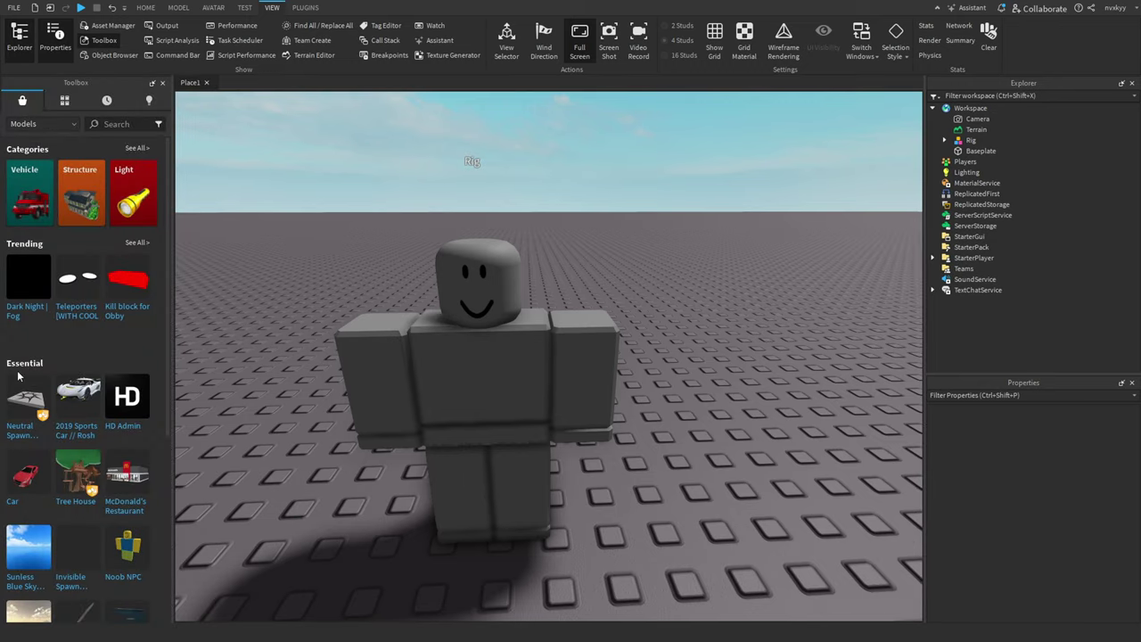
scroll(110, 468, "down", 2)
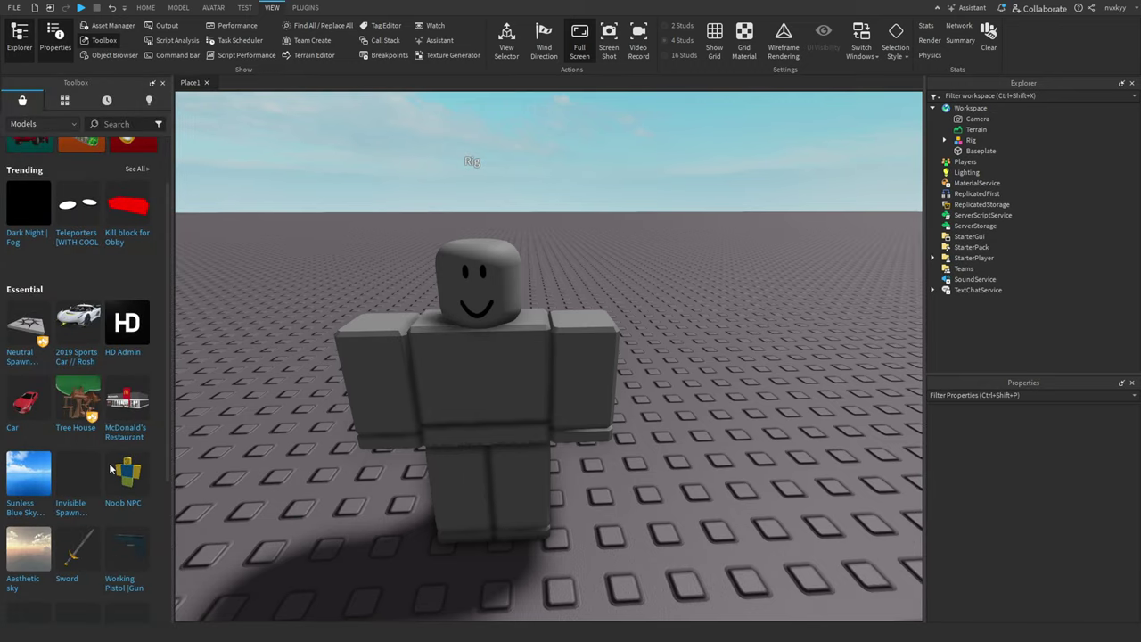
scroll(110, 469, "down", 1)
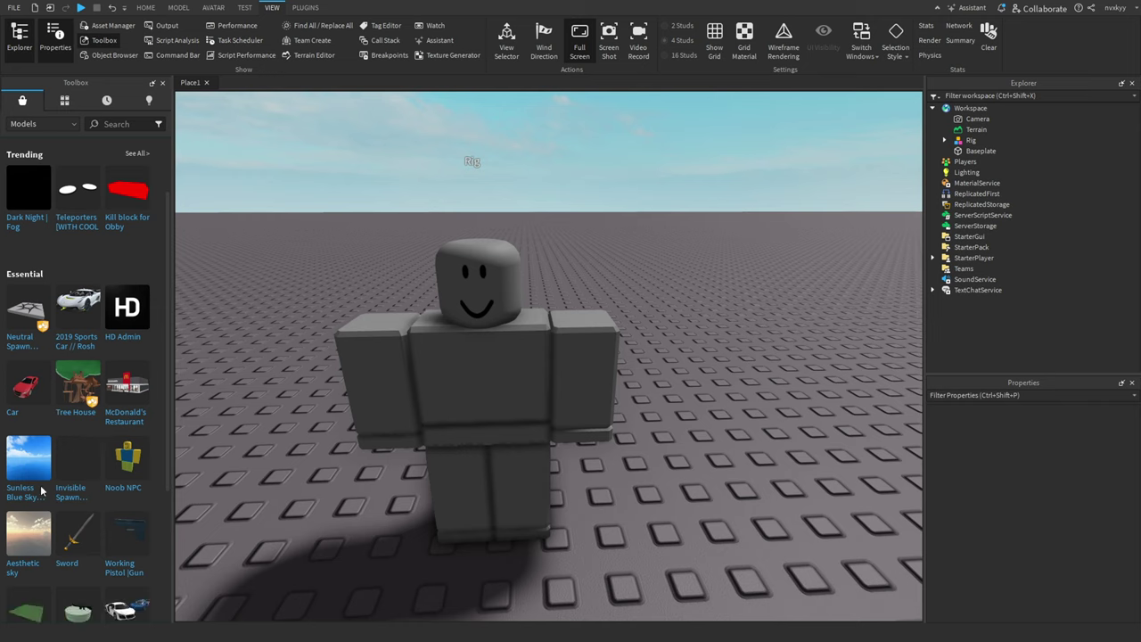
scroll(41, 489, "down", 12)
scroll(103, 472, "up", 15)
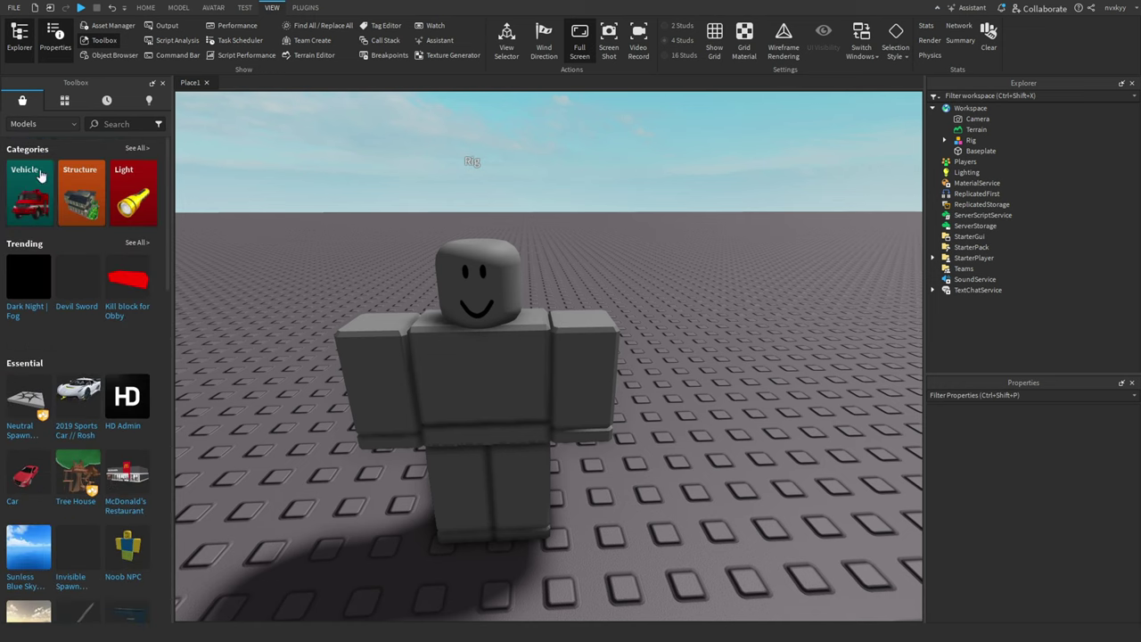
left_click(46, 123)
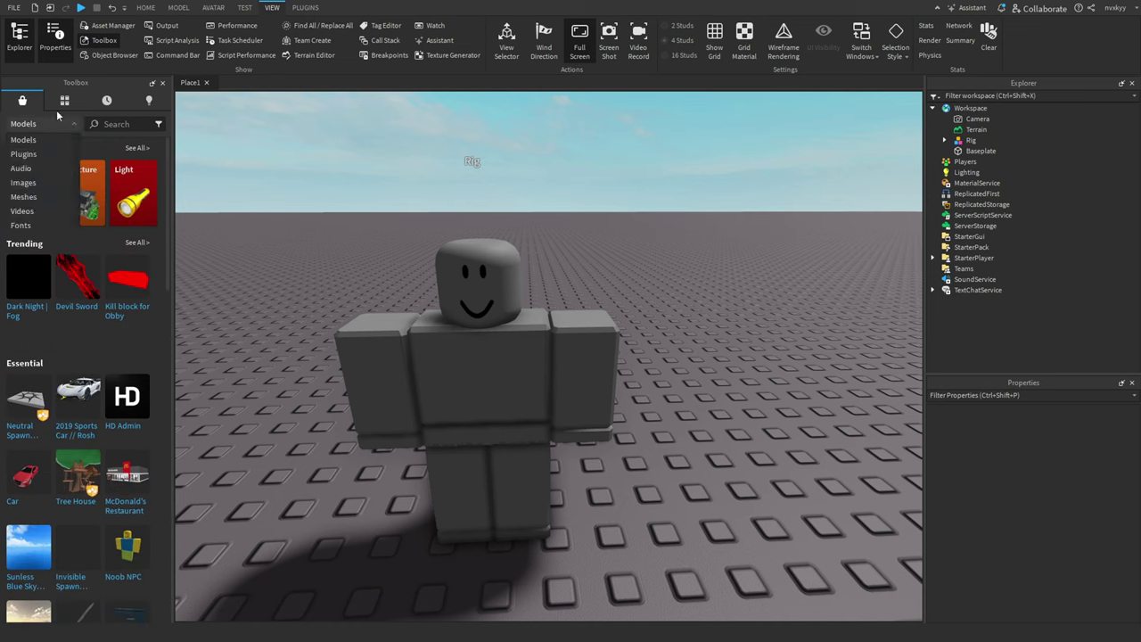
left_click(61, 105)
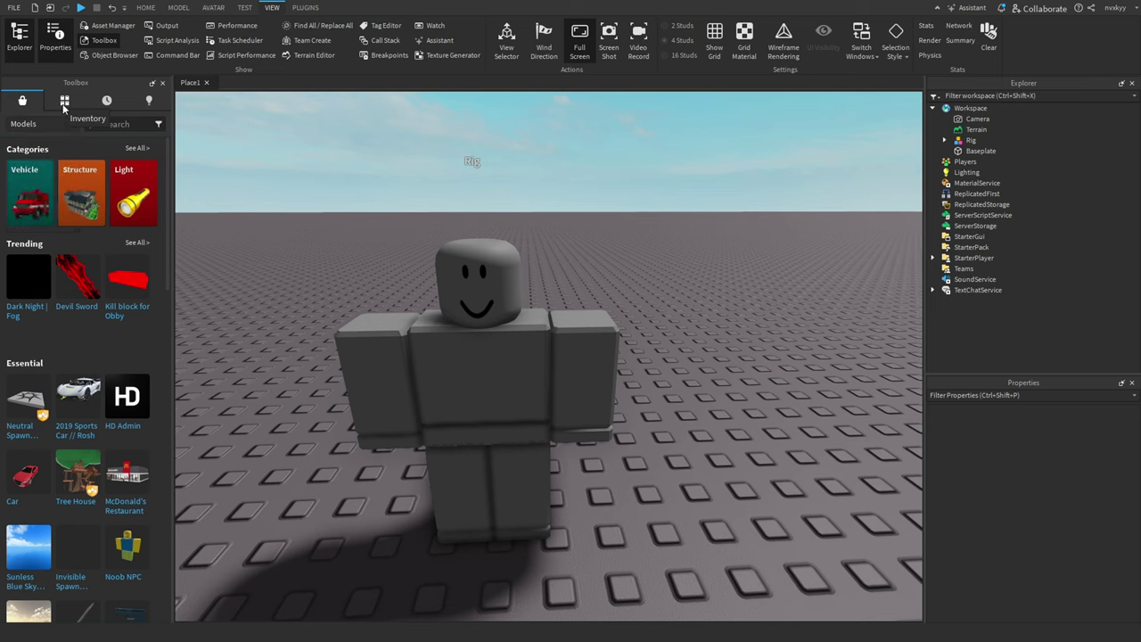
- Browse the Toolbox inventory's My Models, My Plugins, My Audio and My Images categories
left_click(63, 104)
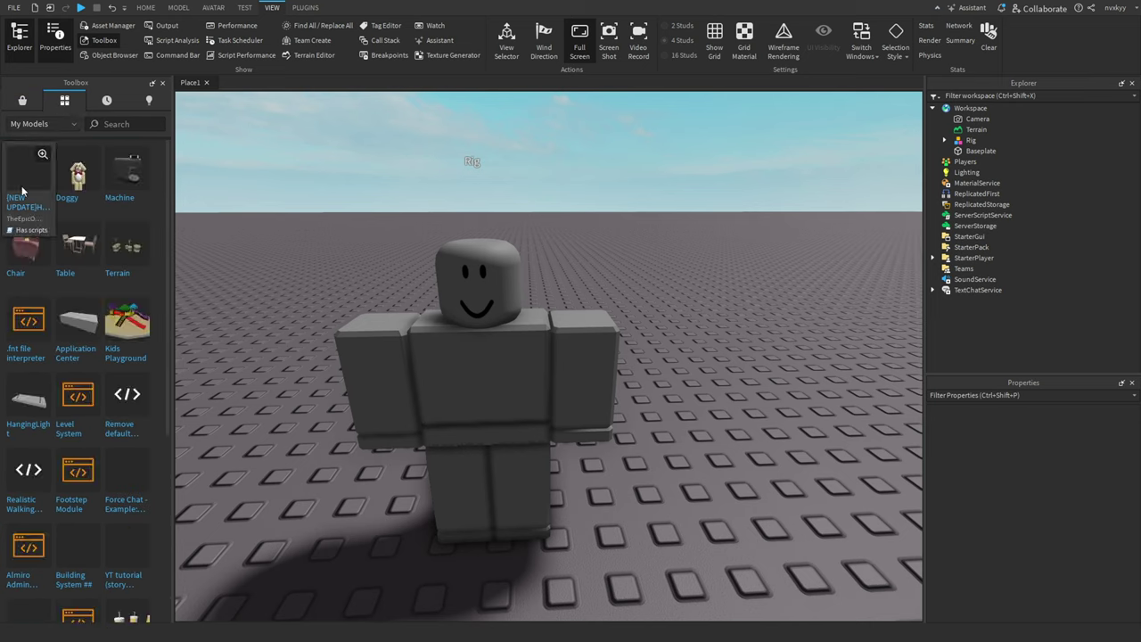
left_click(48, 129)
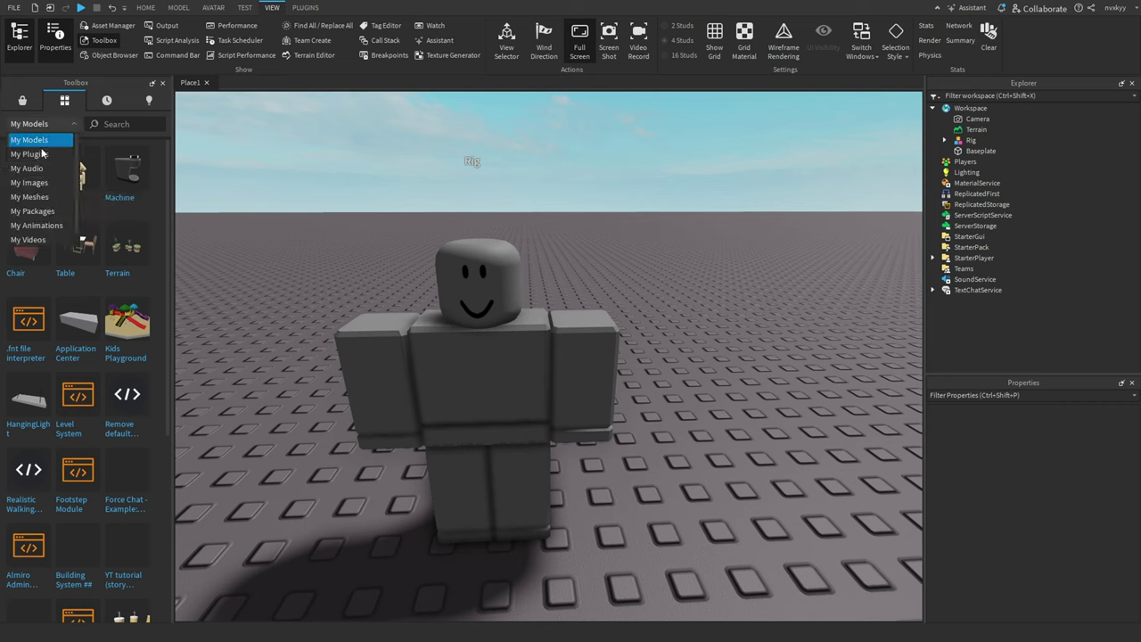
left_click(41, 152)
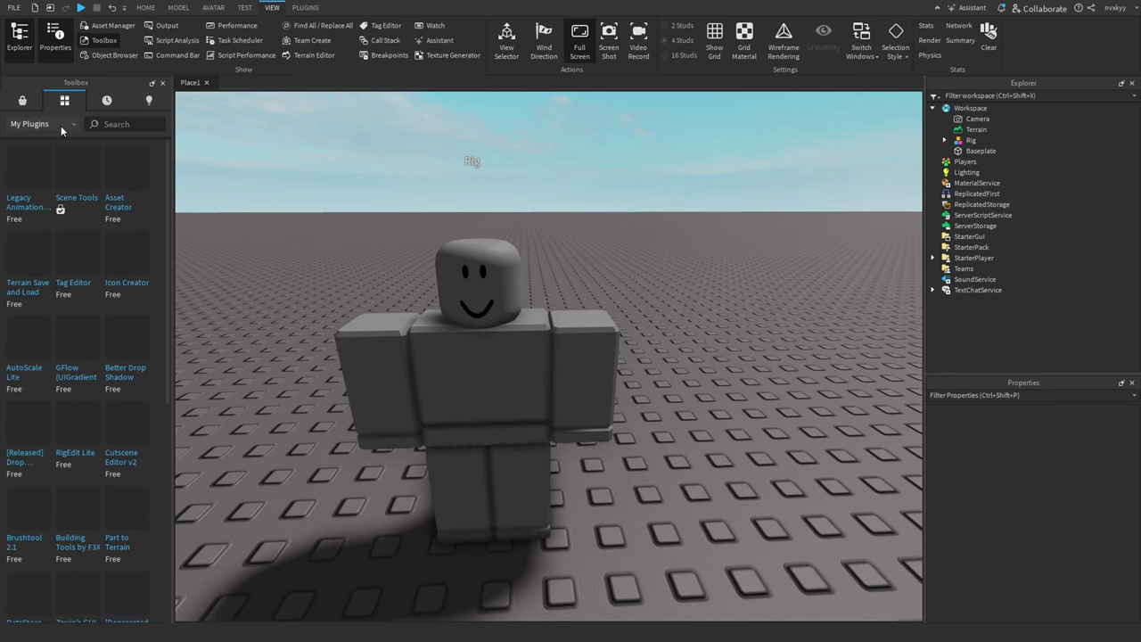
left_click(61, 126)
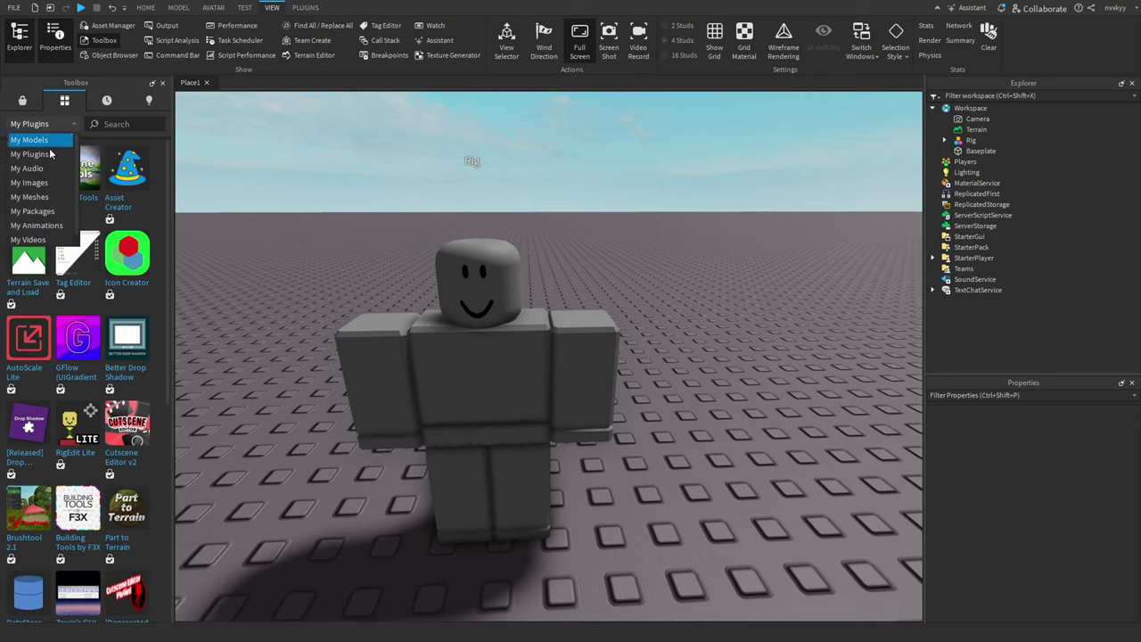
left_click(47, 167)
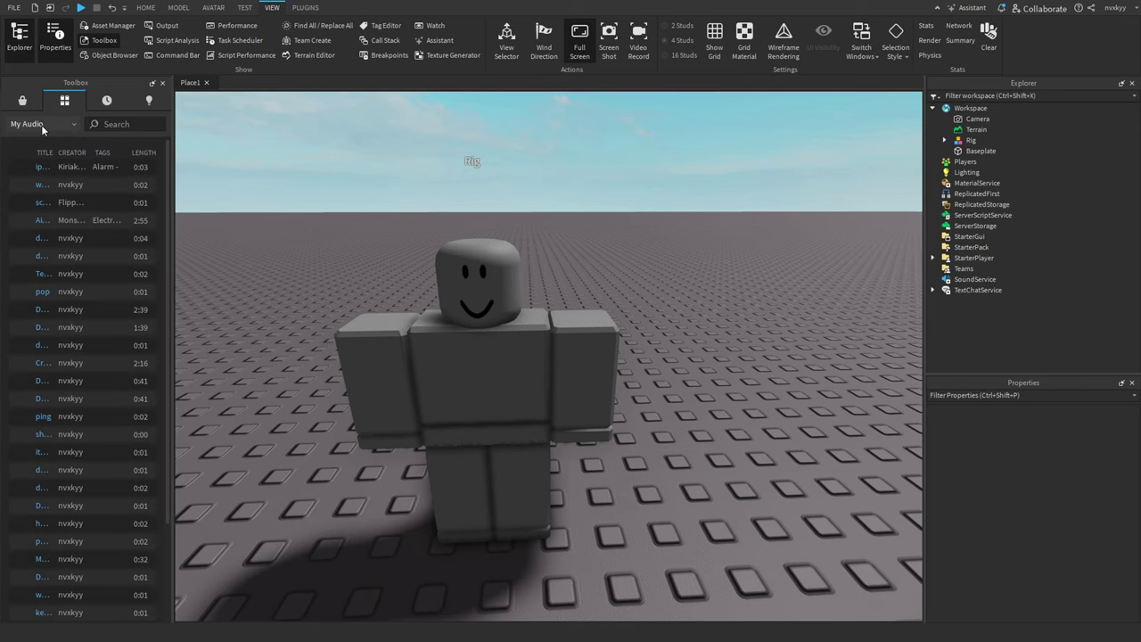
left_click(41, 124)
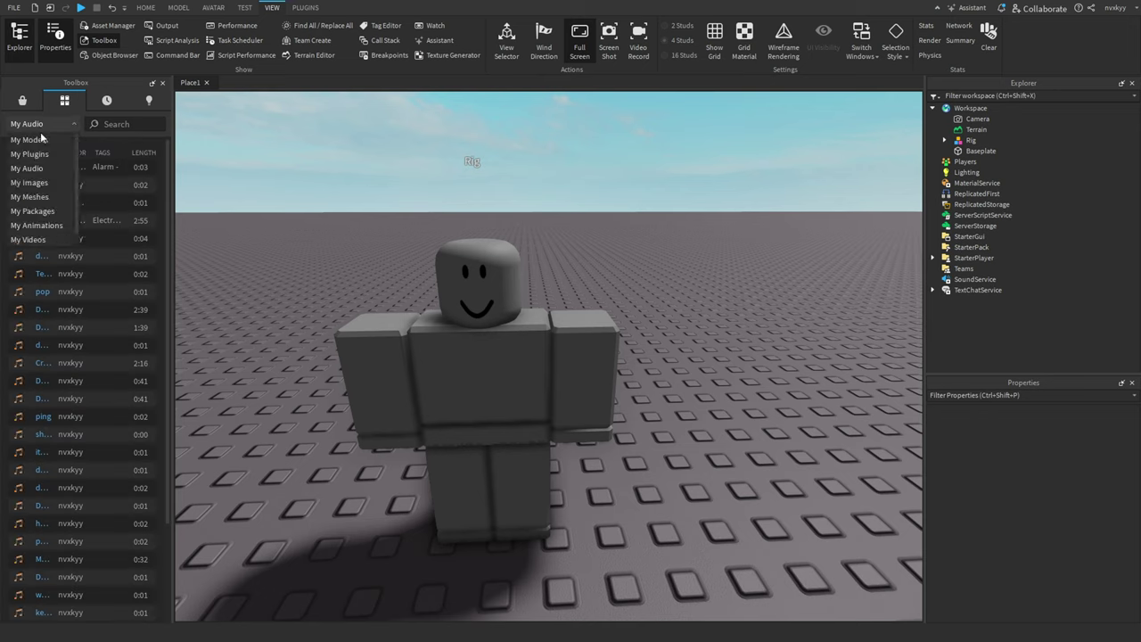
left_click(34, 183)
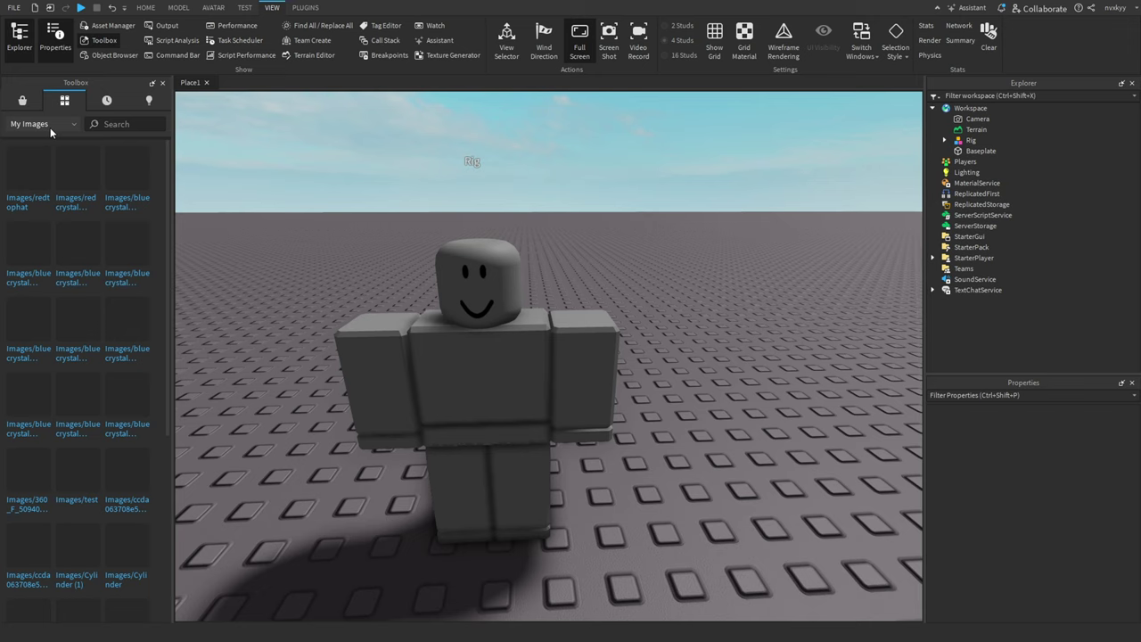
- Browse the Toolbox inventory's My Meshes, My Packages, My Animations and My Videos categories
left_click(50, 128)
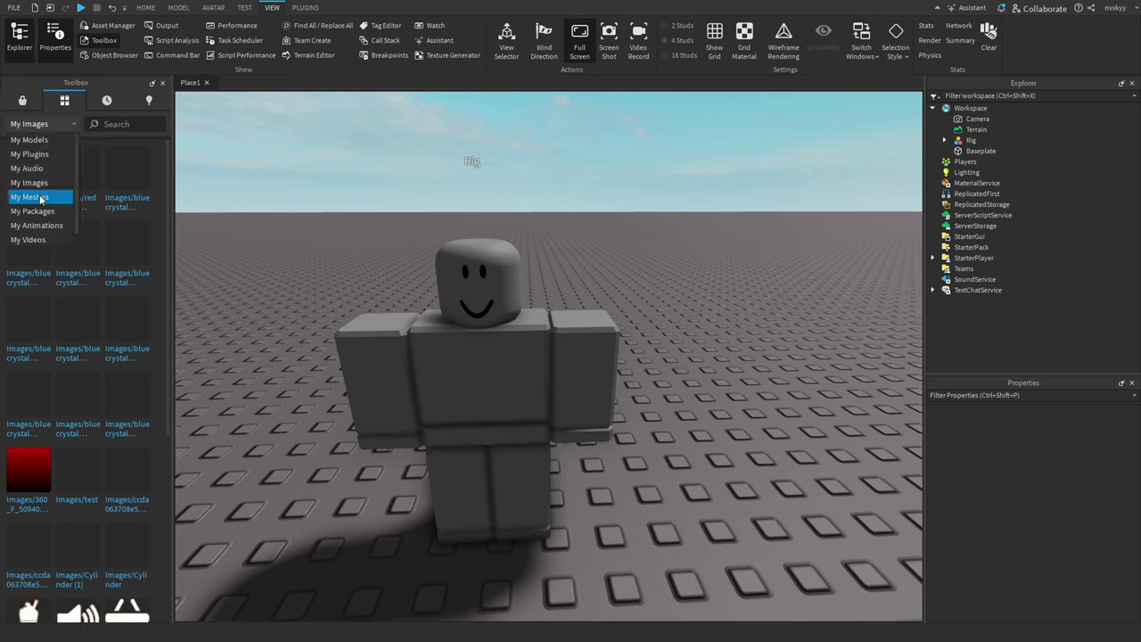
left_click(40, 197)
left_click(43, 124)
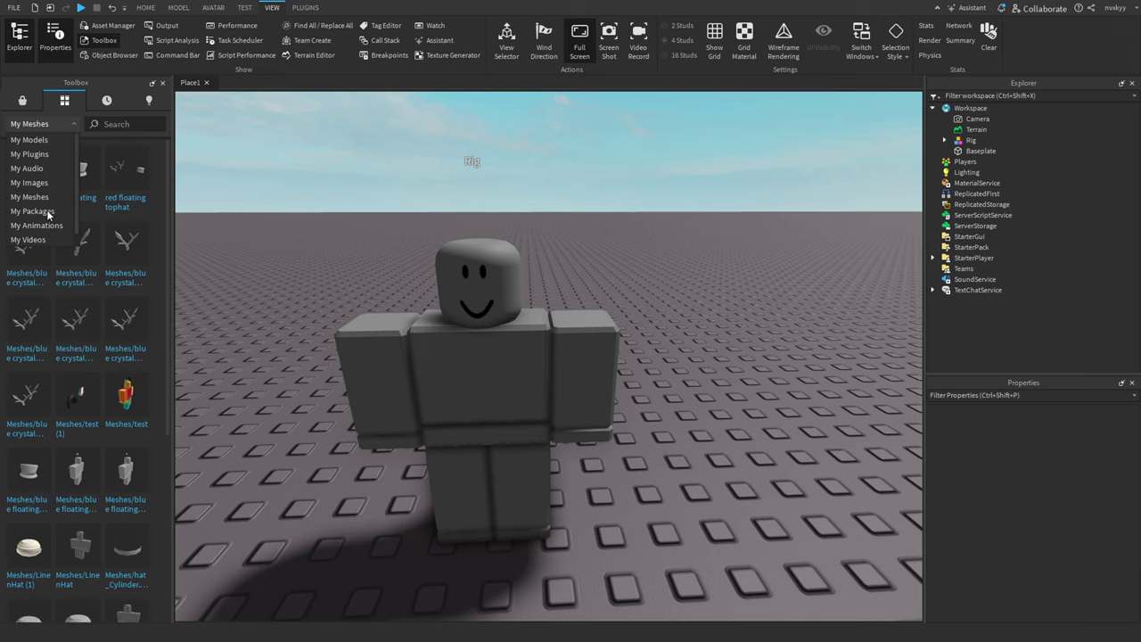
left_click(46, 211)
left_click(46, 126)
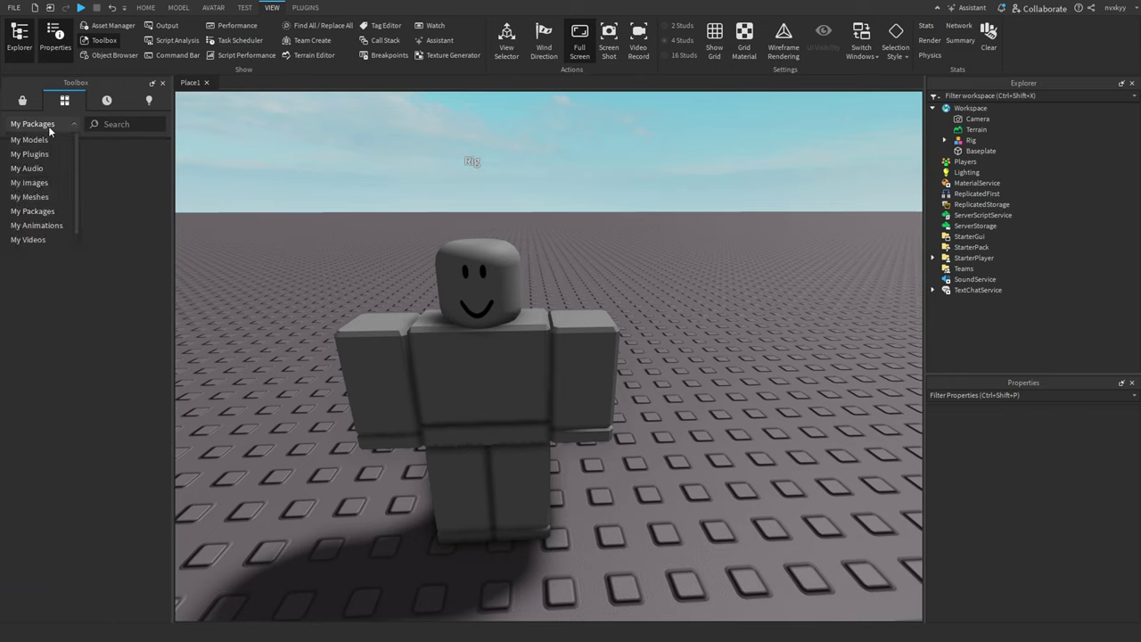
left_click(41, 226)
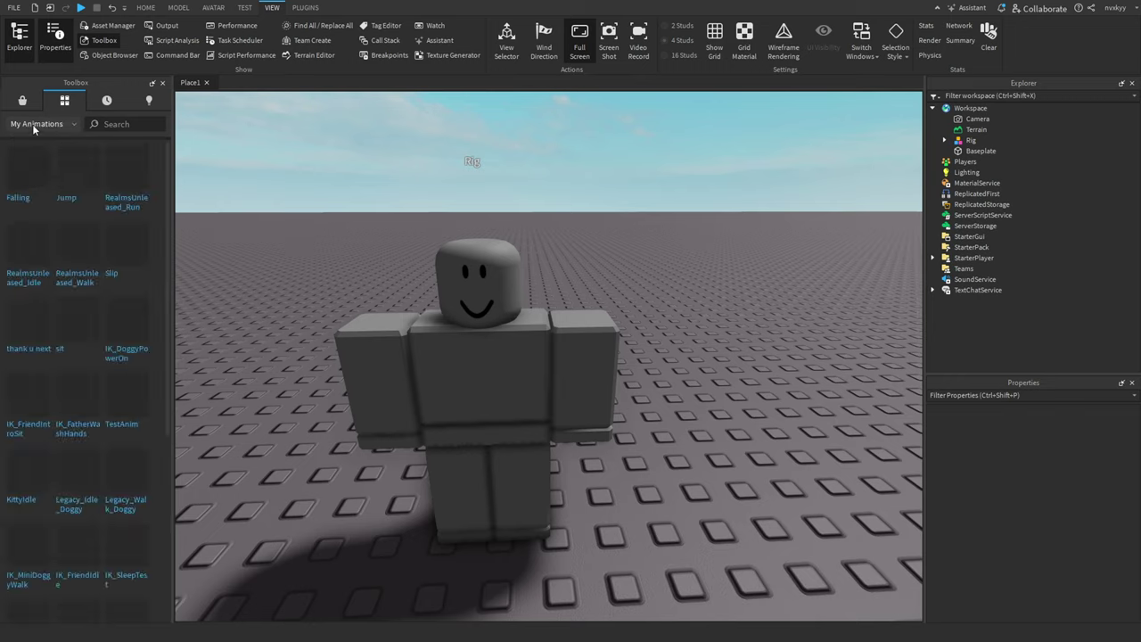
left_click(34, 127)
left_click(30, 238)
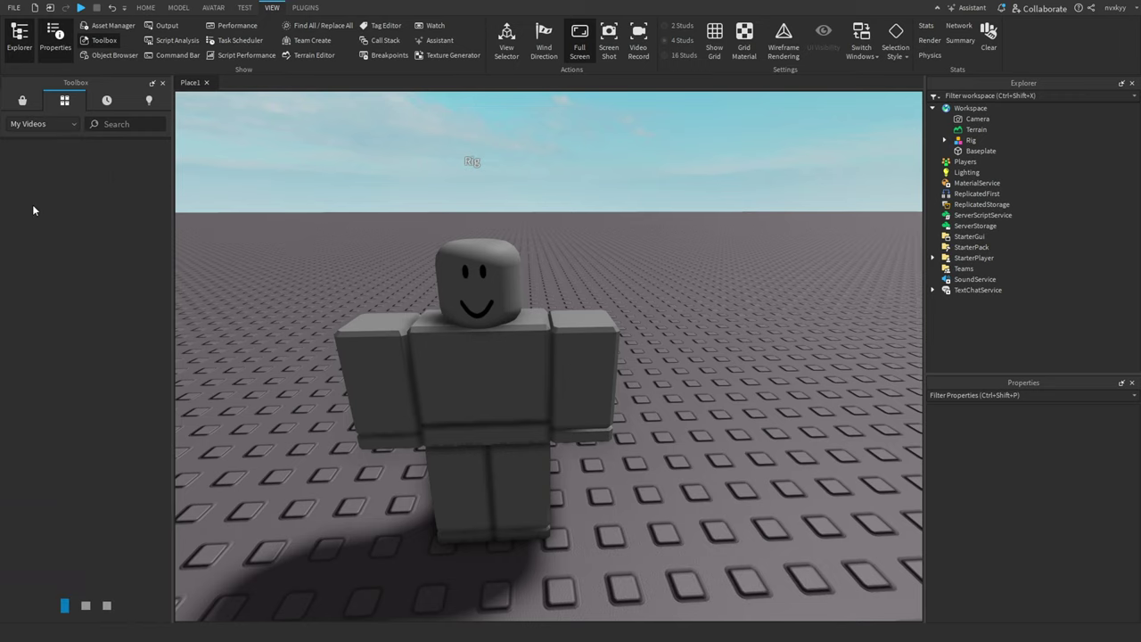
- Browse the Toolbox inventory's My Fonts and My Models categories, return to the marketplace and close the Toolbox
left_click(41, 127)
scroll(31, 167, "down", 2)
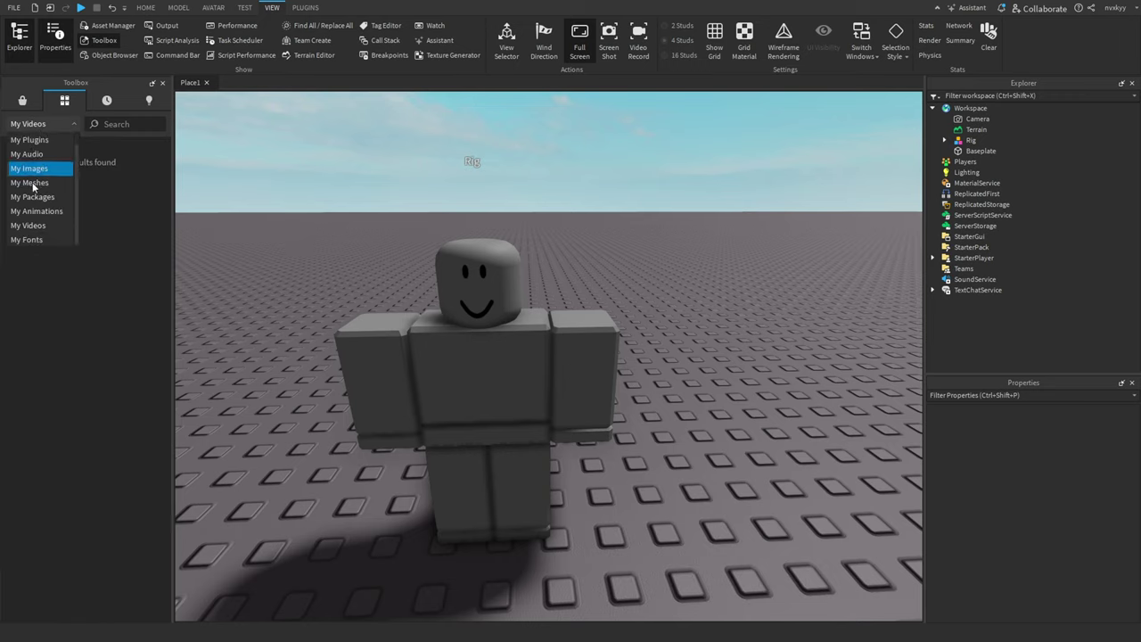
left_click(32, 239)
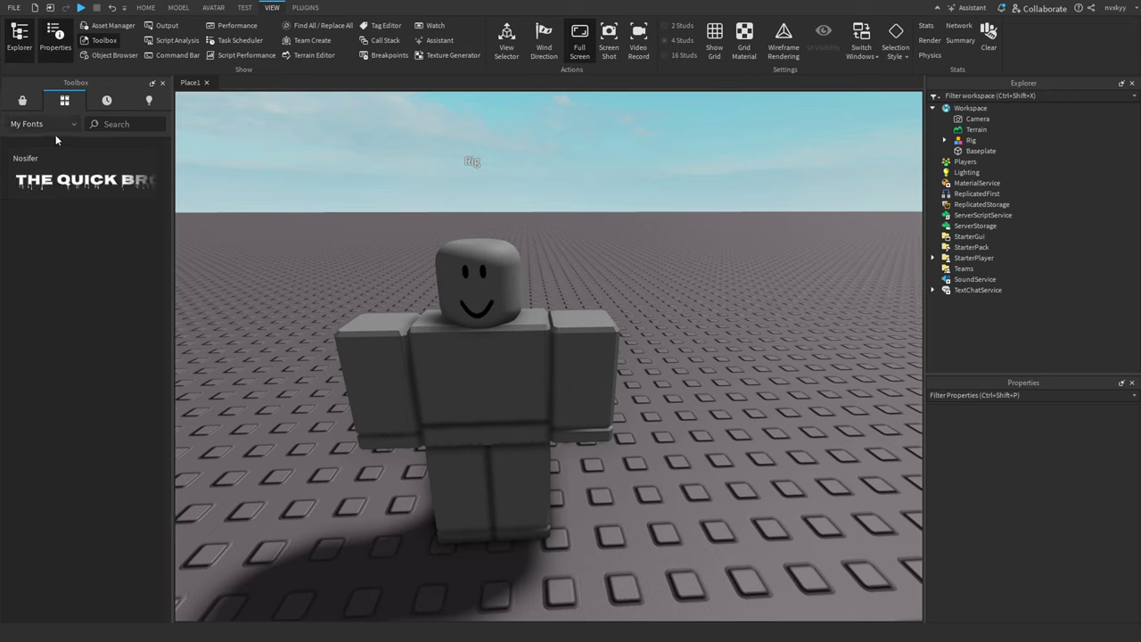
left_click(27, 124)
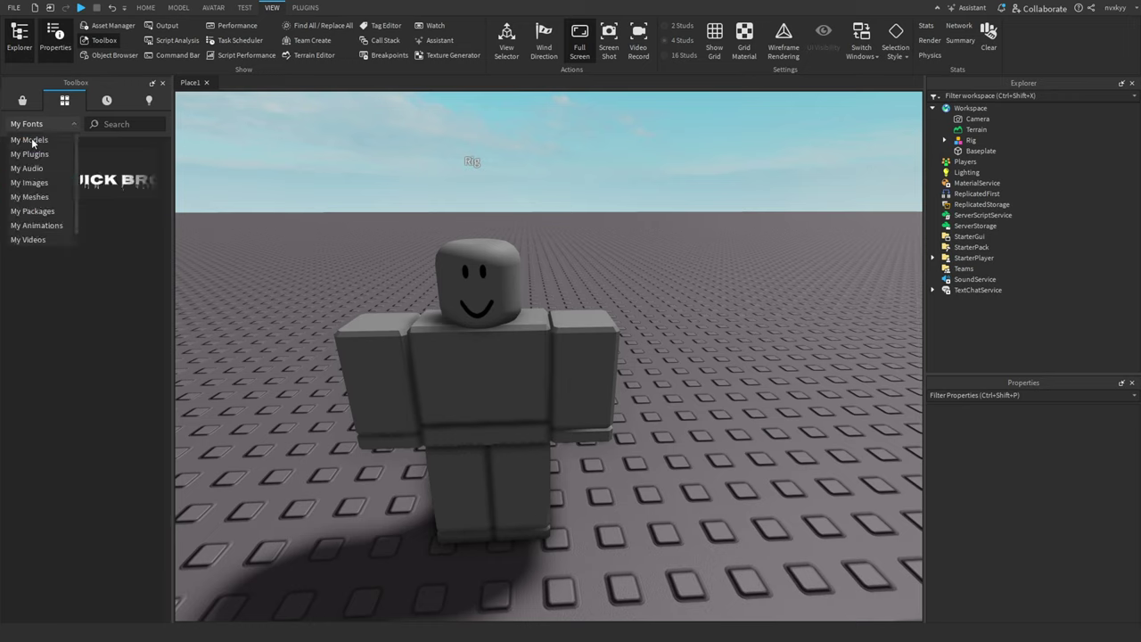
left_click(31, 140)
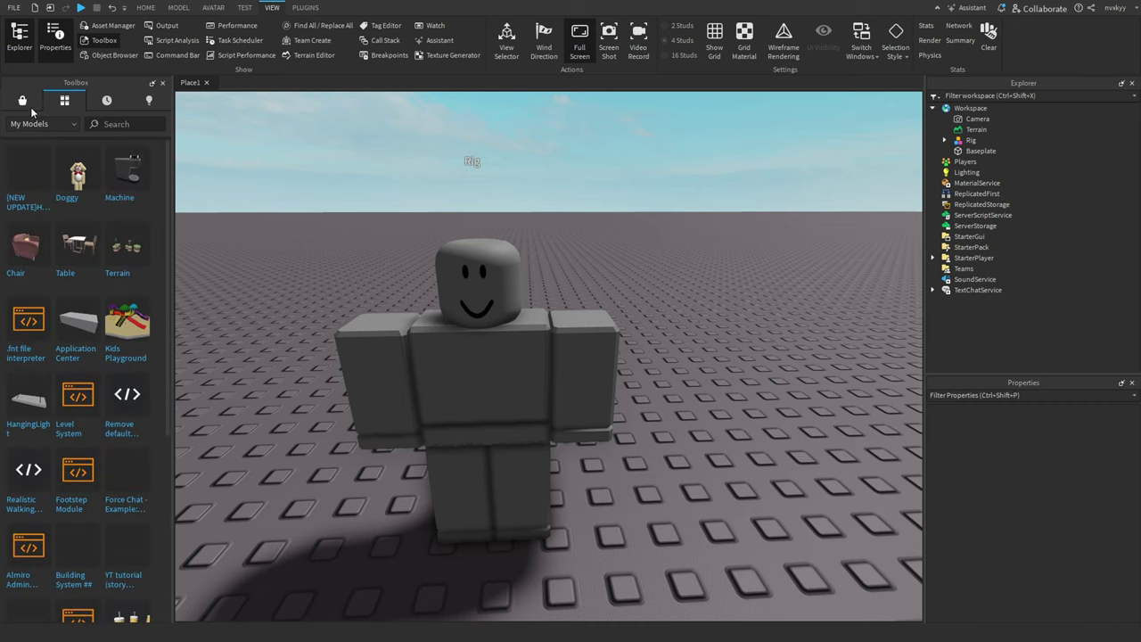
left_click(24, 102)
left_click(161, 83)
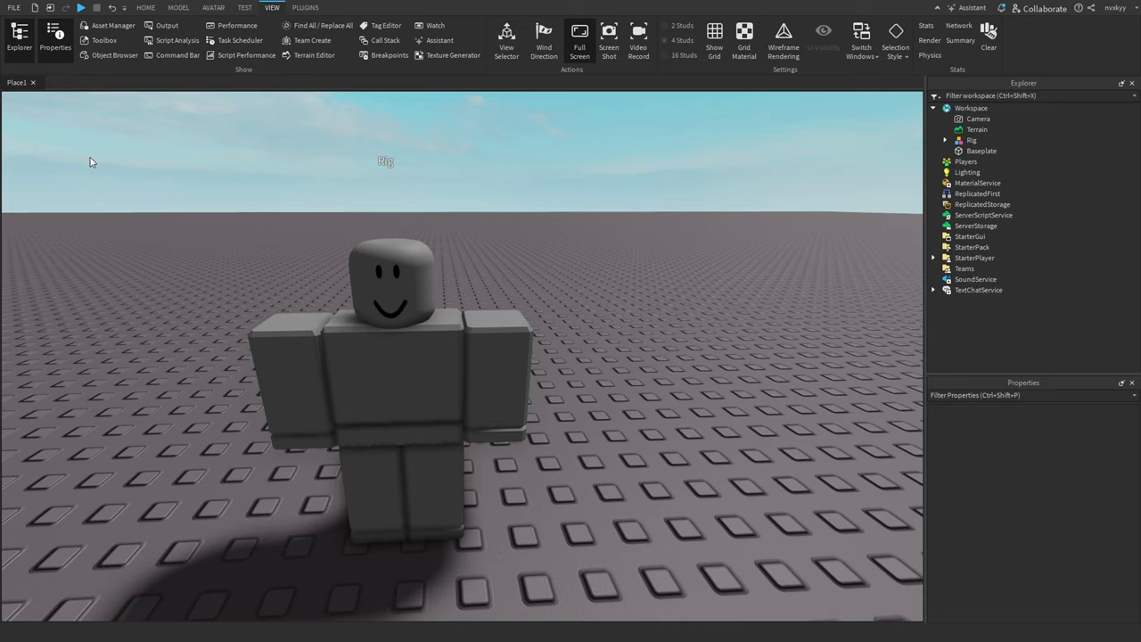
- Look through the installed plugins' tools, including Brushtool
right_click_drag(82, 159, 104, 180)
scroll(104, 180, "down", 10)
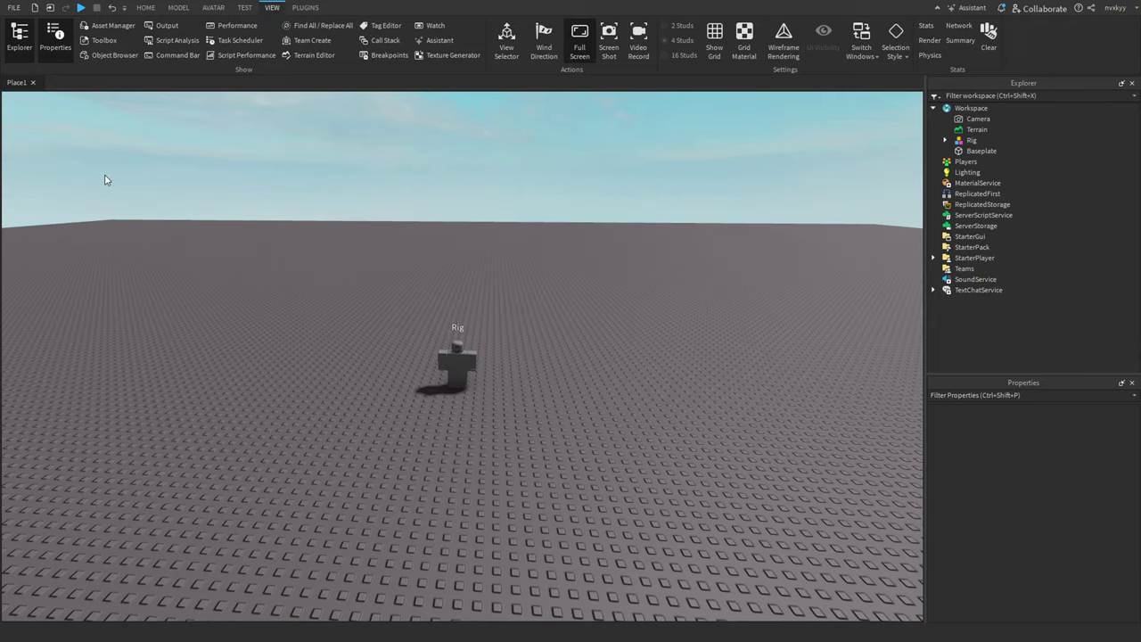
scroll(104, 176, "up", 8)
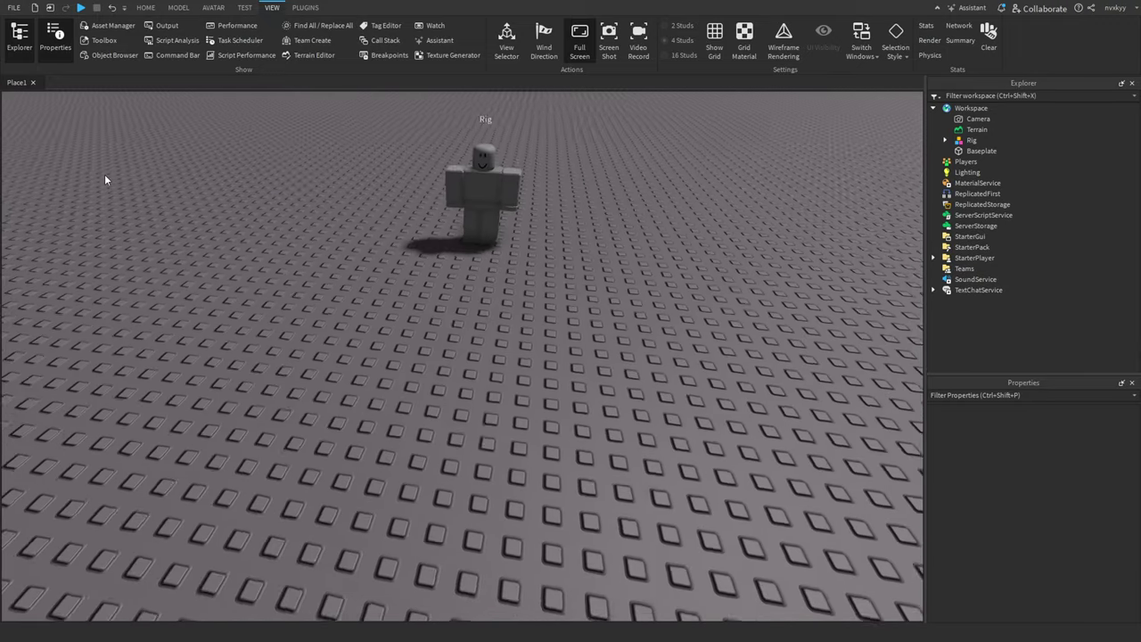
left_click(303, 8)
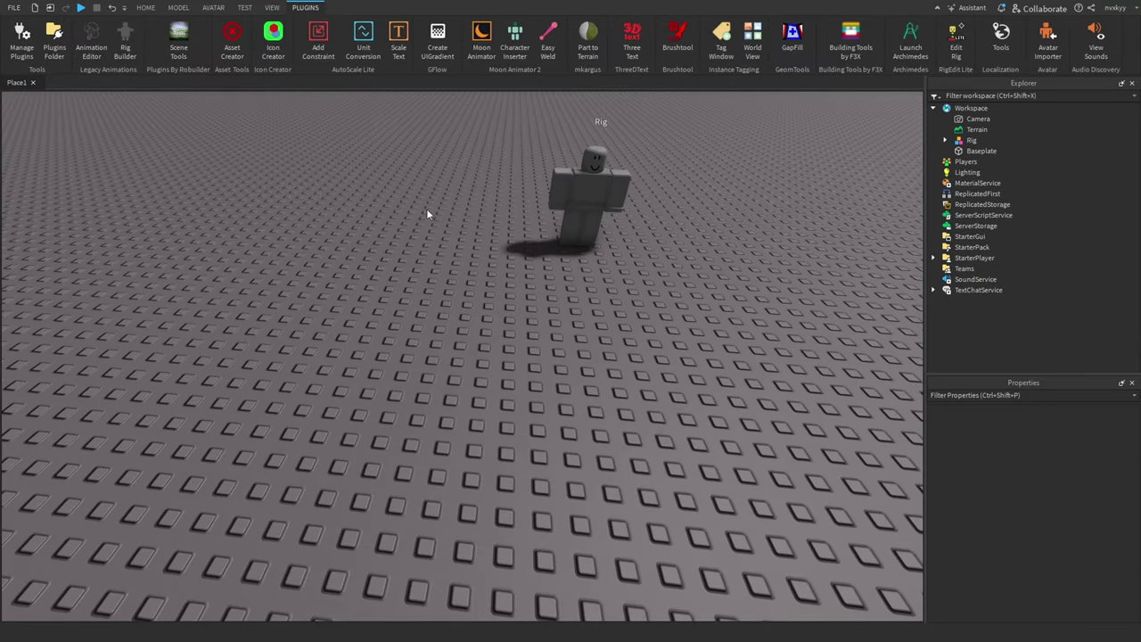
right_click_drag(422, 284, 421, 285)
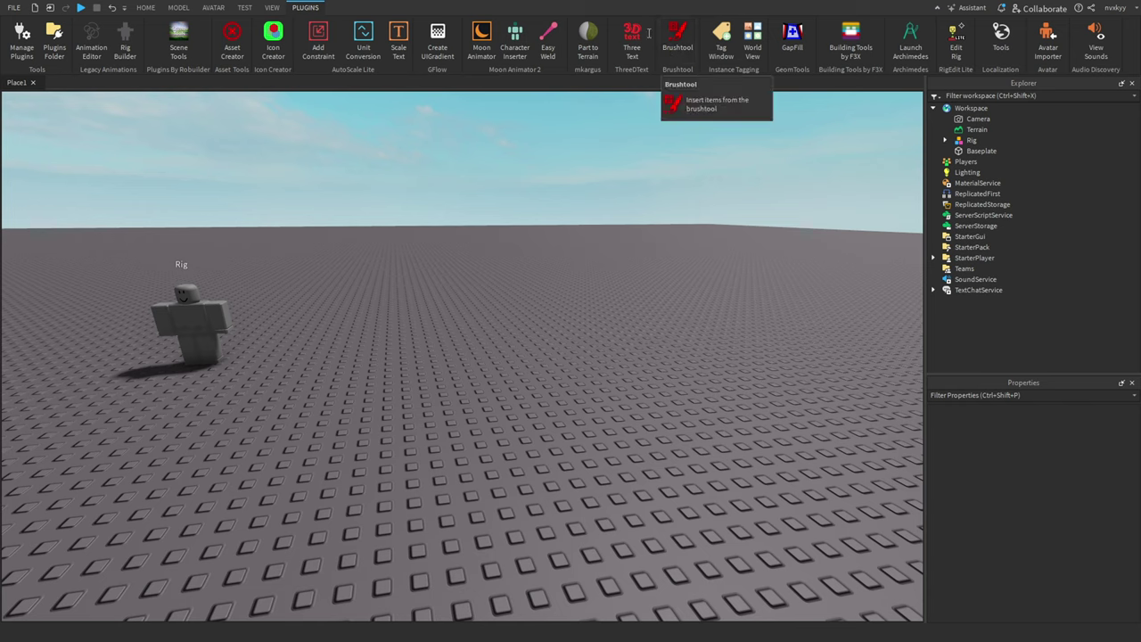
left_click(669, 36)
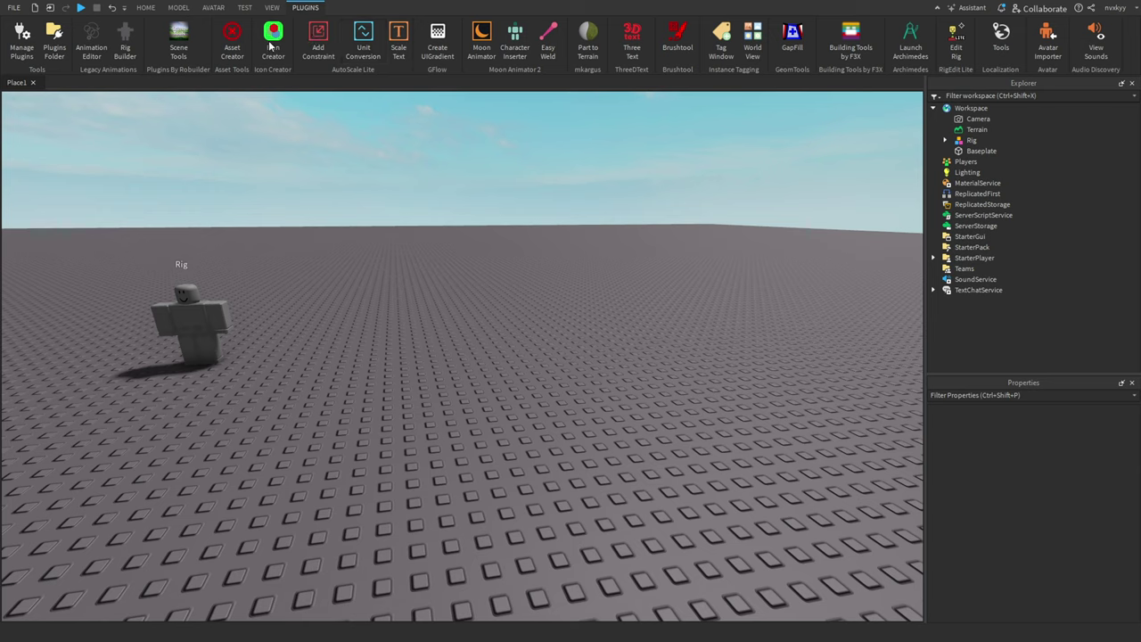
- Examine the Asset Creator and Scene Tools plugin windows and close each one
left_click(237, 38)
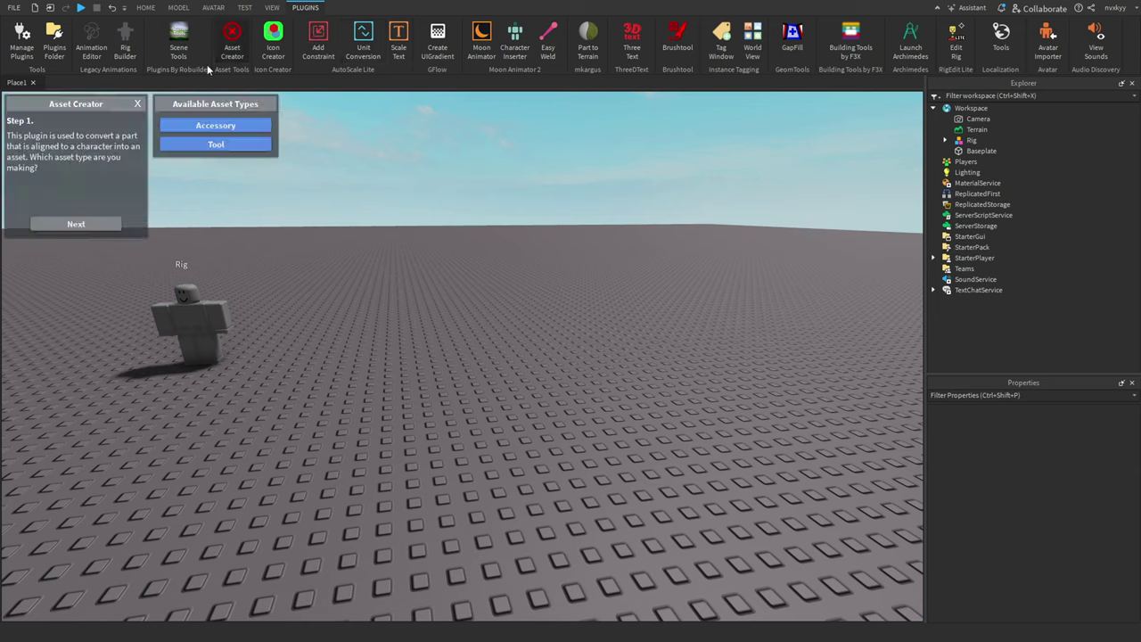
left_click(233, 40)
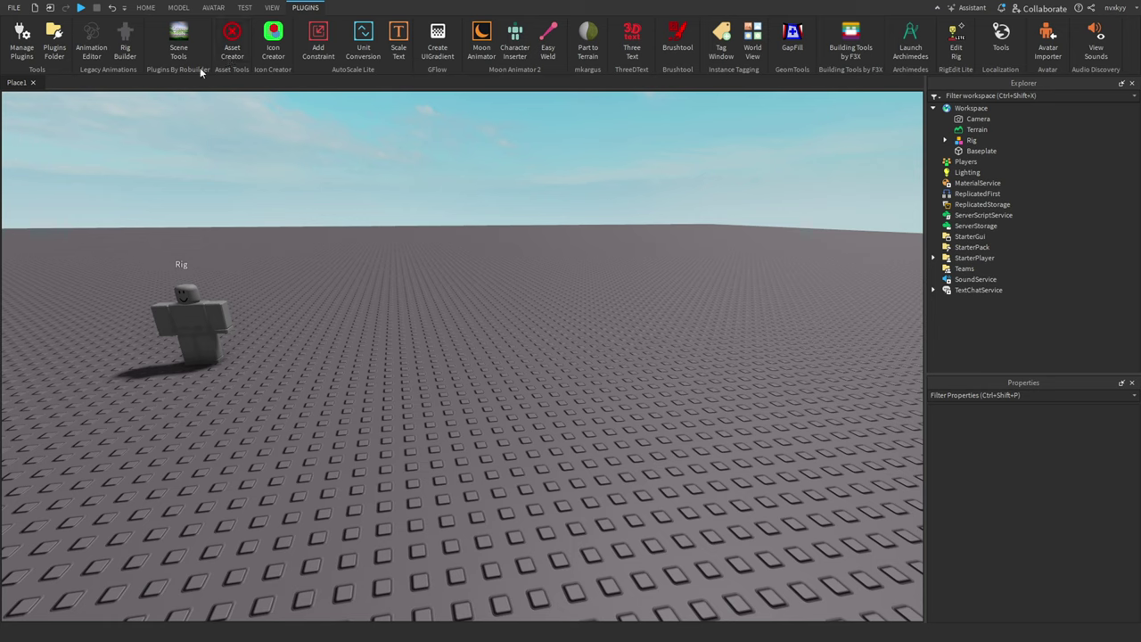
left_click(178, 40)
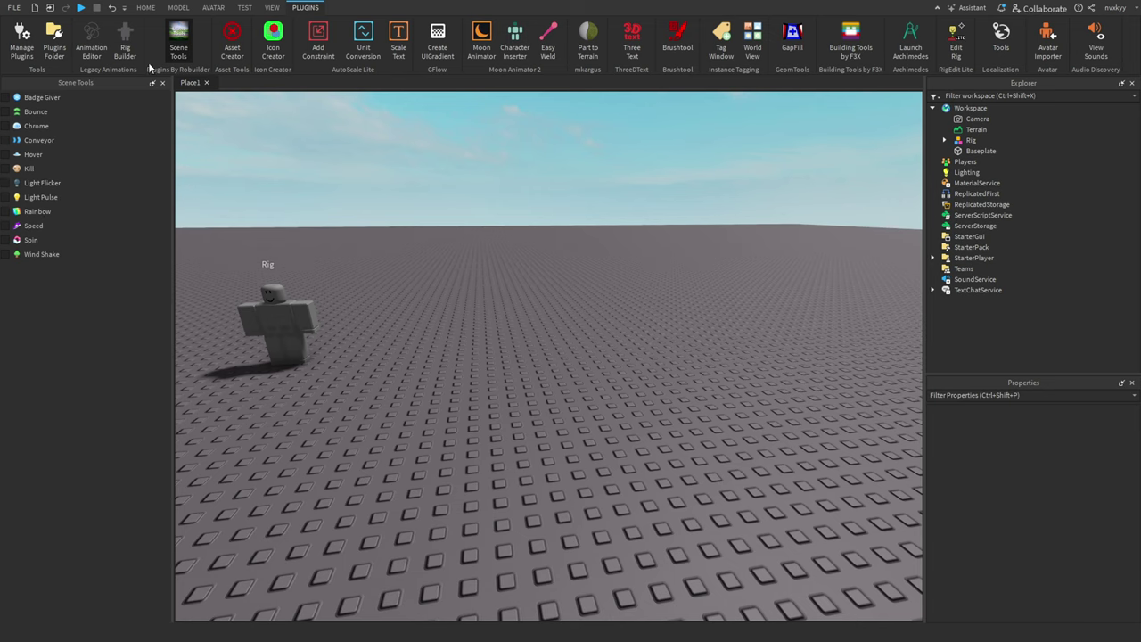
left_click(163, 83)
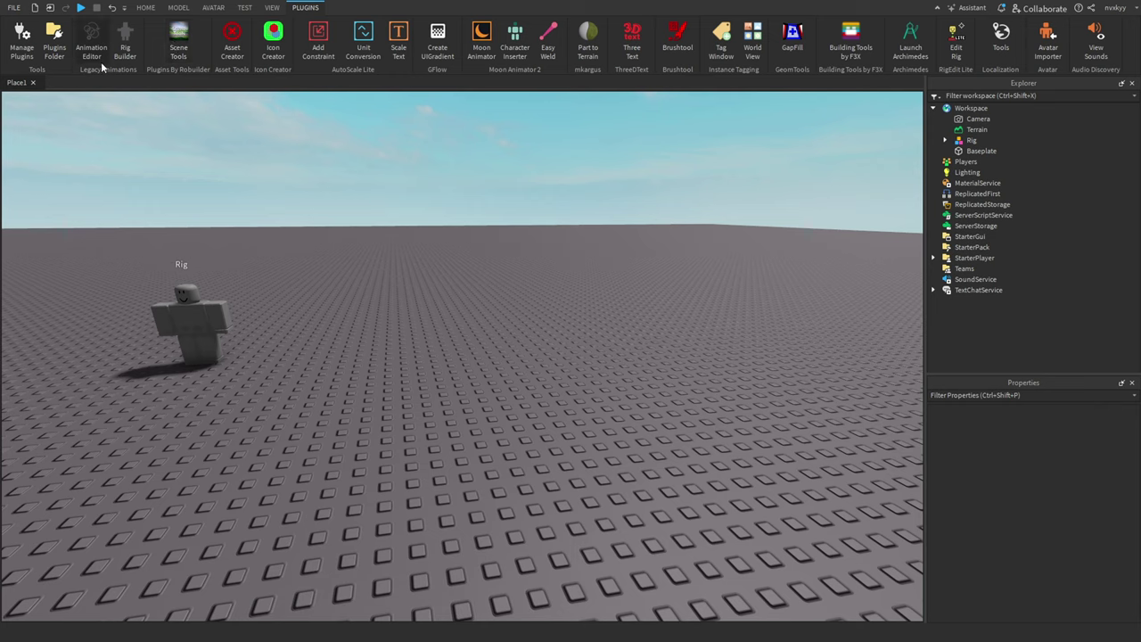
- Insert a new block part and move it across the baseplate to just in front of the rig
left_click(145, 7)
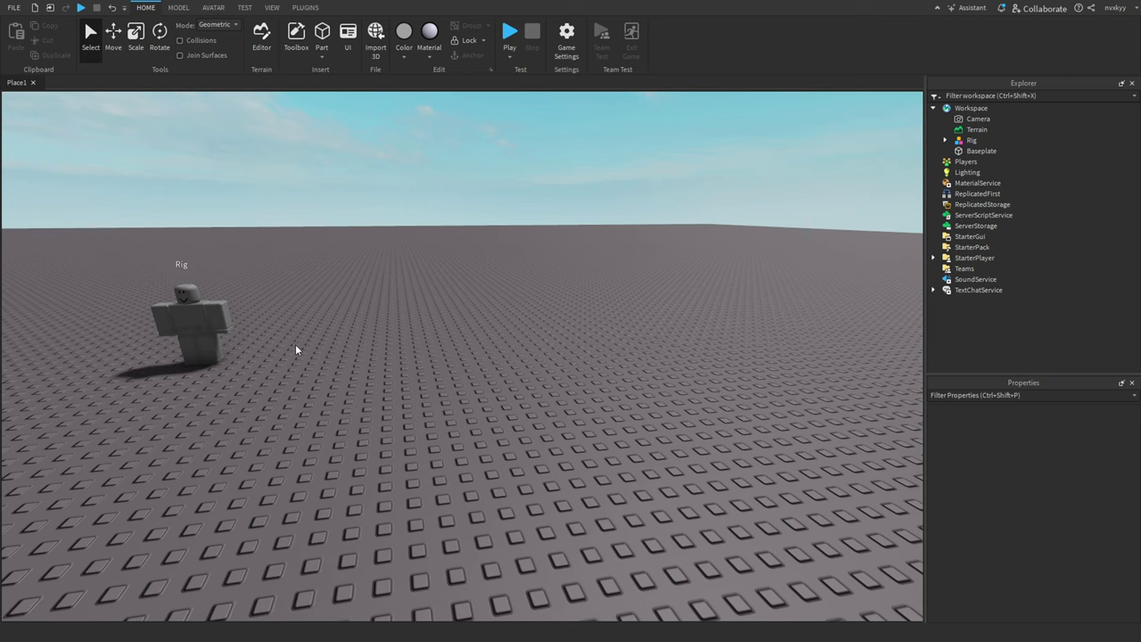
left_click(179, 8)
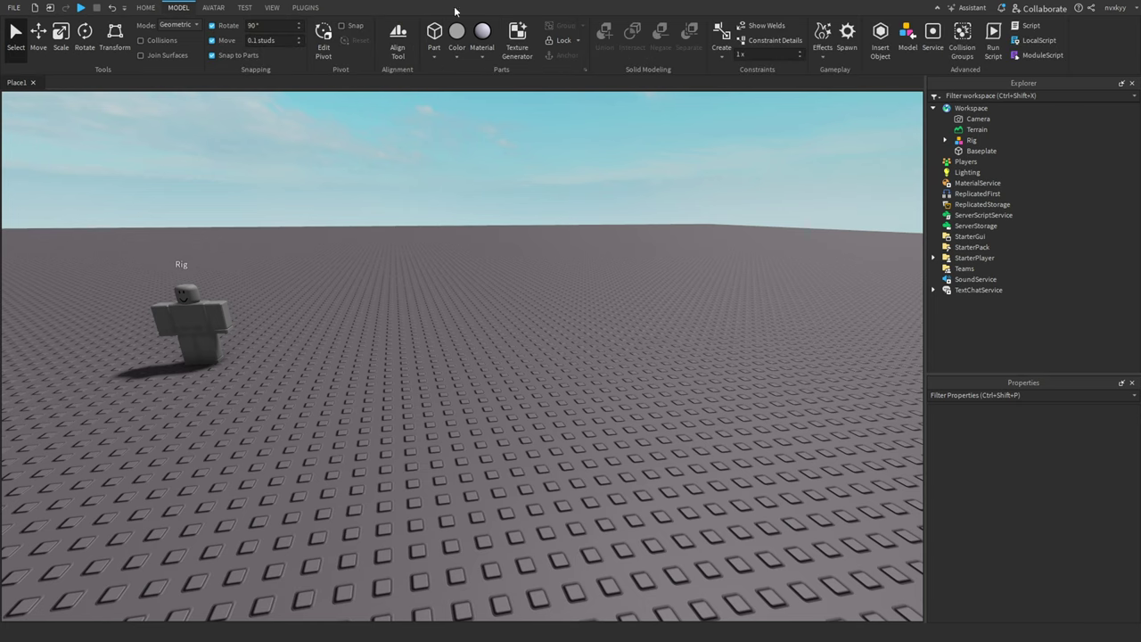
left_click(434, 36)
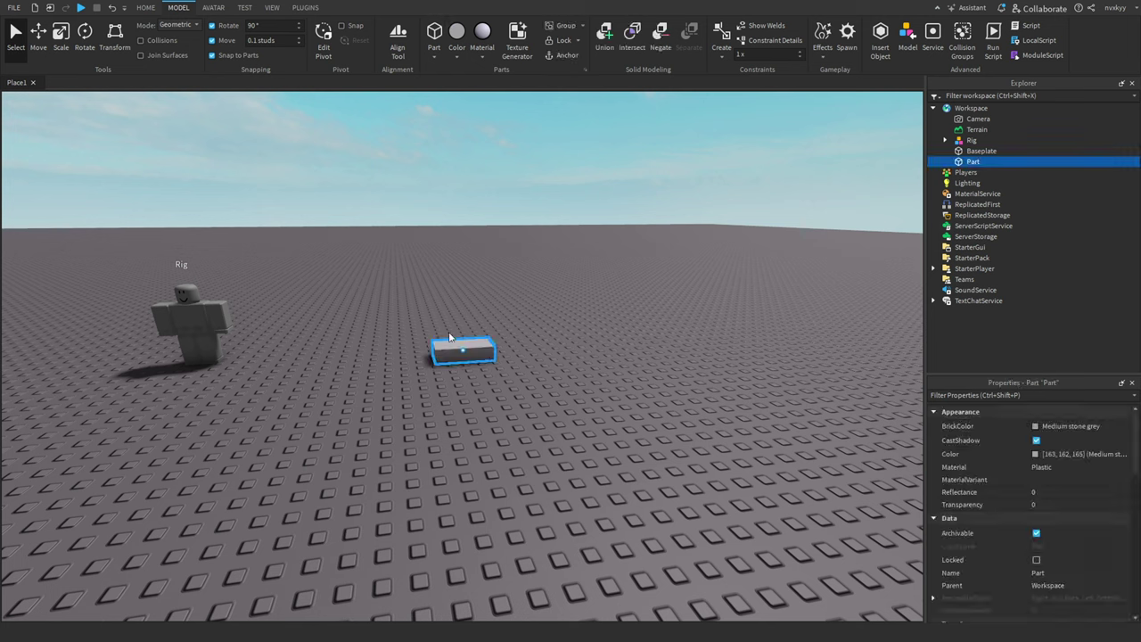
left_click_drag(450, 337, 204, 393)
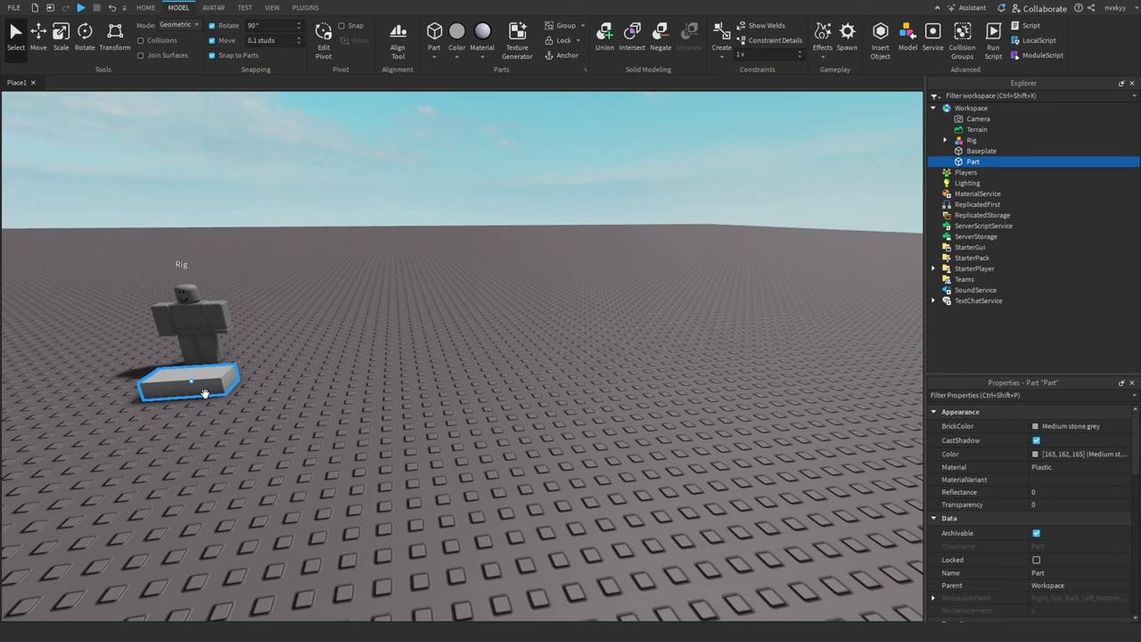
- Look over the available part shapes, such as Sphere, Wedge, Corner Wedge and Cylinder, without inserting one
left_click(435, 53)
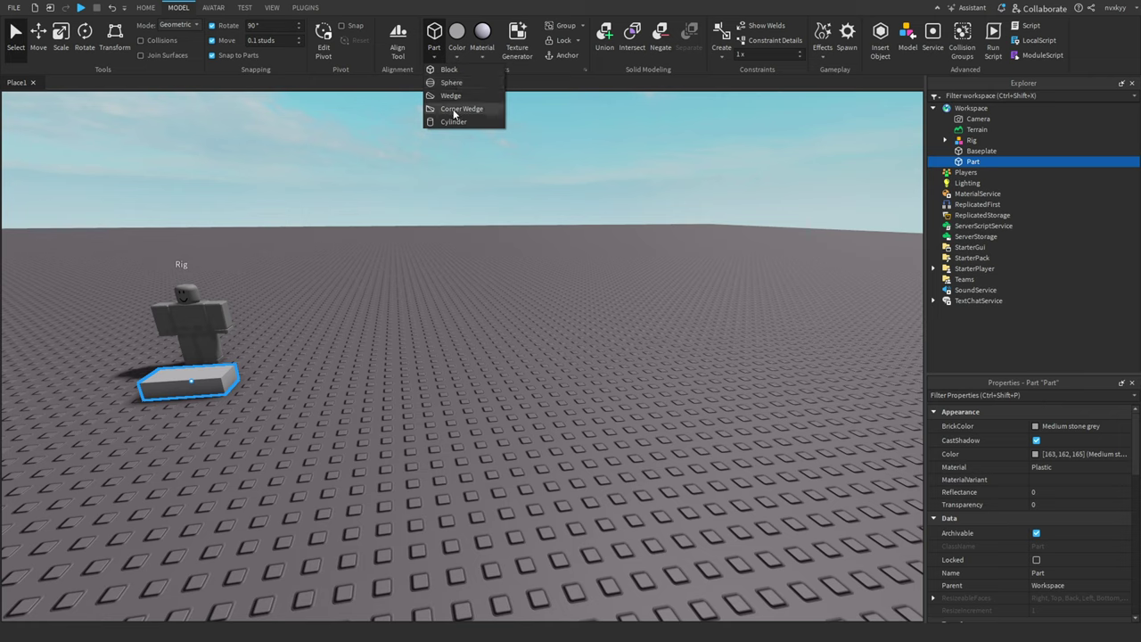
left_click(390, 273)
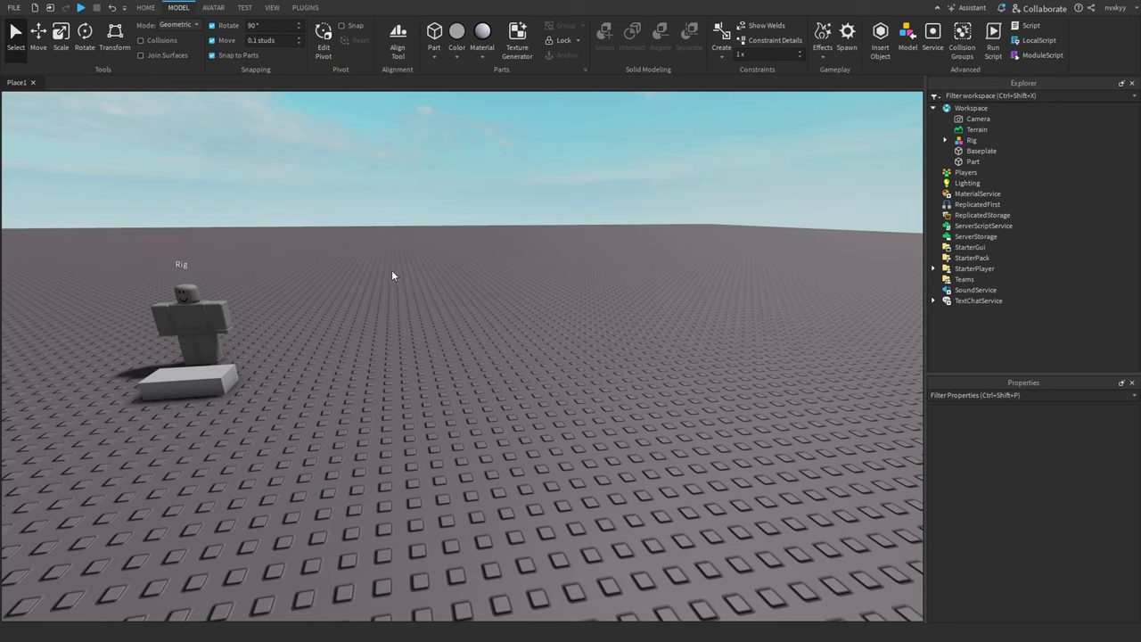
left_click(212, 368)
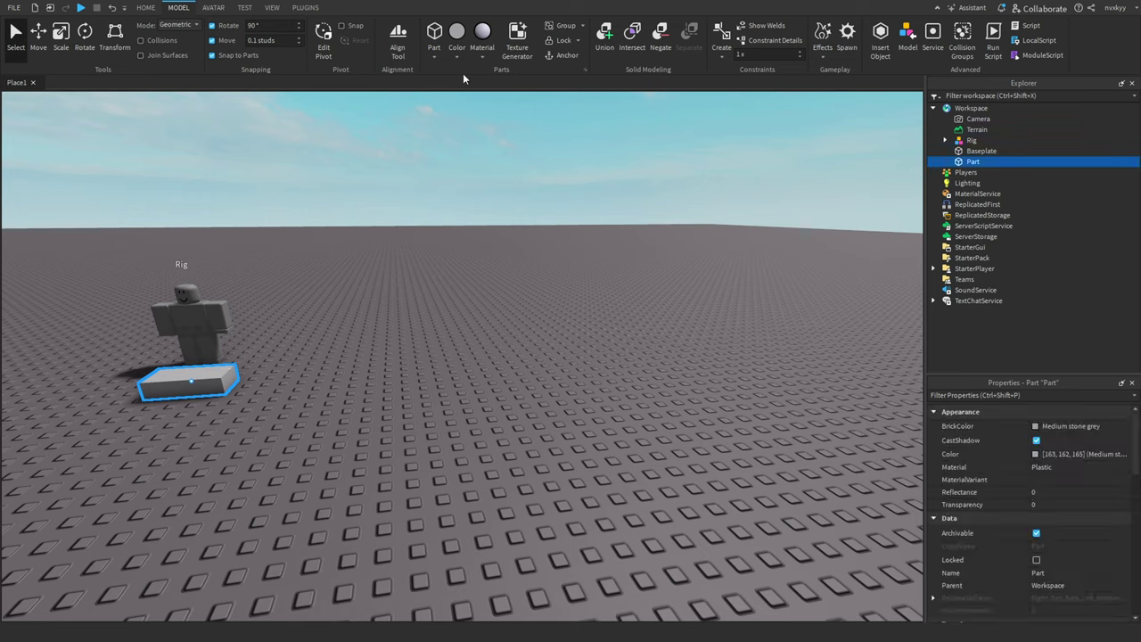
left_click(267, 422)
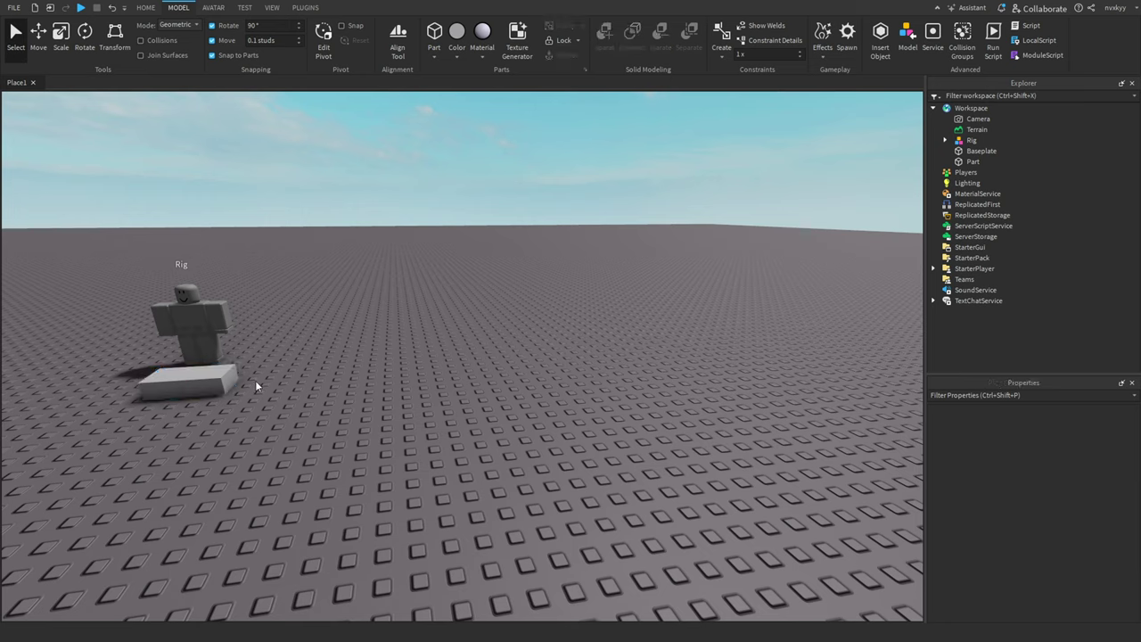
- Focus on the block part and scale it up in length, depth and height
left_click(187, 393)
left_click(184, 393)
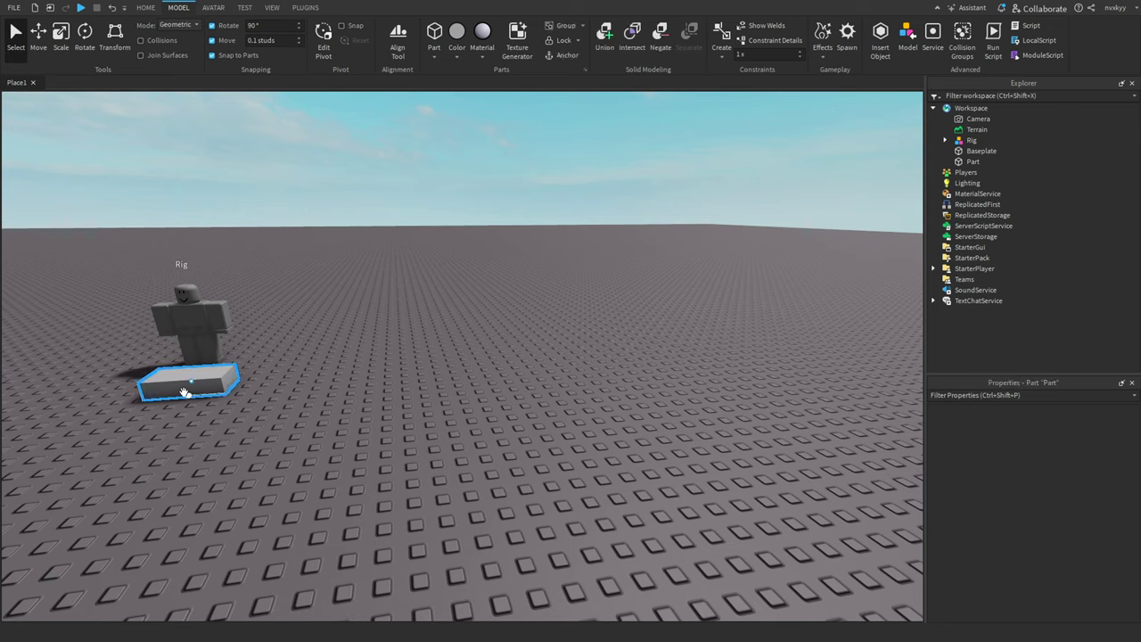
key("f")
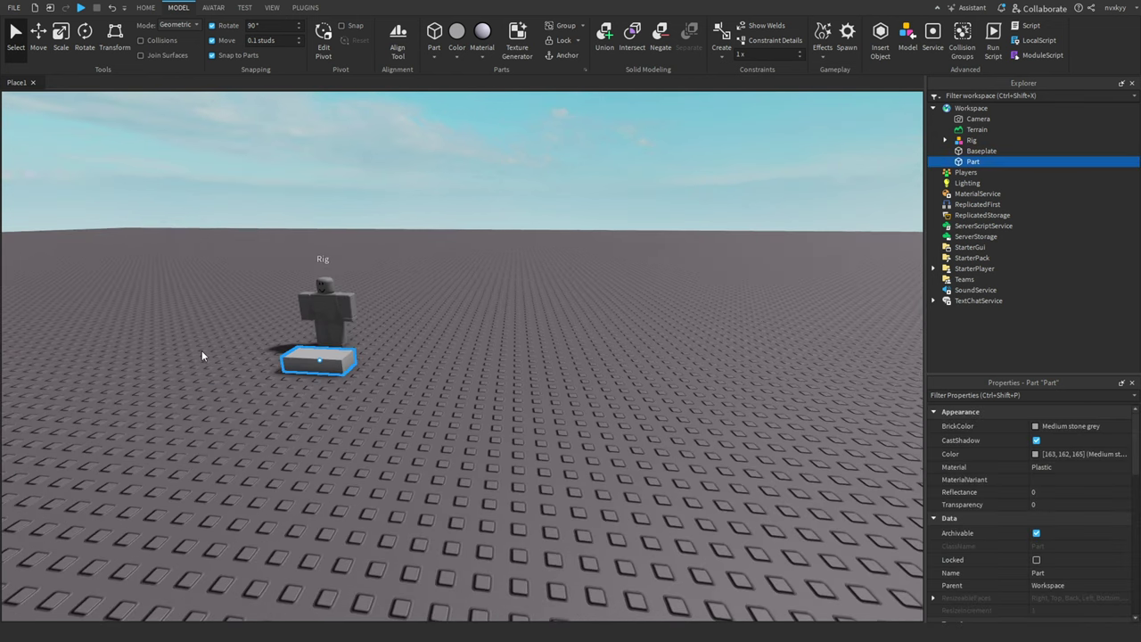
right_click_drag(201, 350, 265, 375)
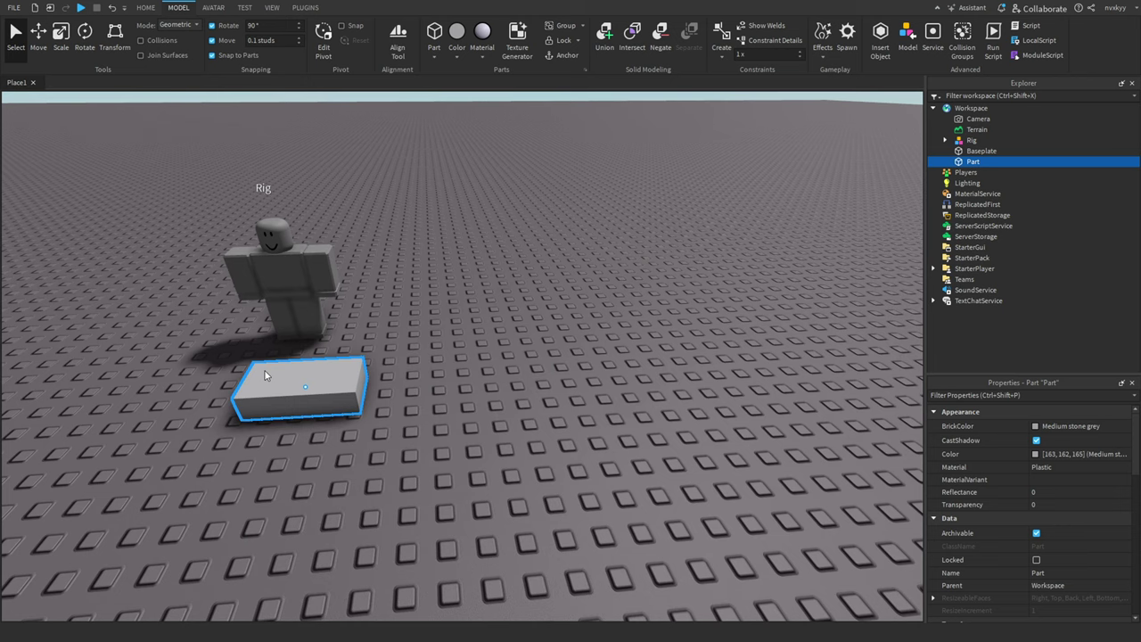
left_click(64, 41)
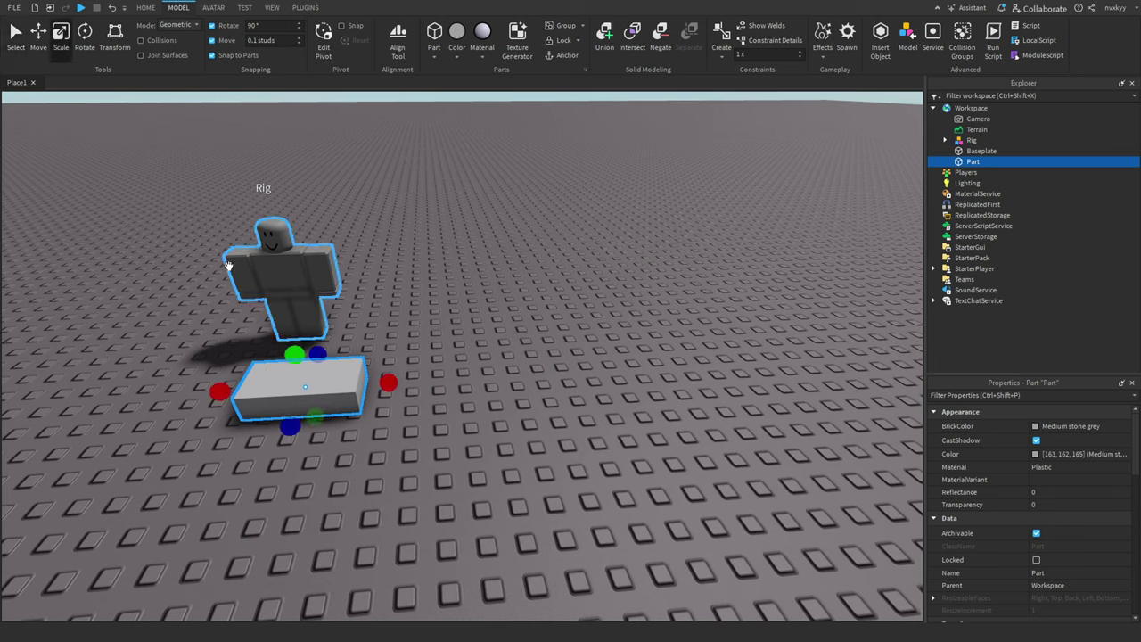
left_click_drag(219, 391, 163, 394)
left_click_drag(256, 426, 249, 451)
left_click_drag(260, 366, 255, 315)
- Scale the part's side facing the rig outward, pull its opposite side in and make the part taller
right_click_drag(255, 315, 287, 322)
key("f")
left_click_drag(499, 332, 542, 337)
left_click_drag(357, 363, 410, 363)
left_click_drag(475, 297, 480, 266)
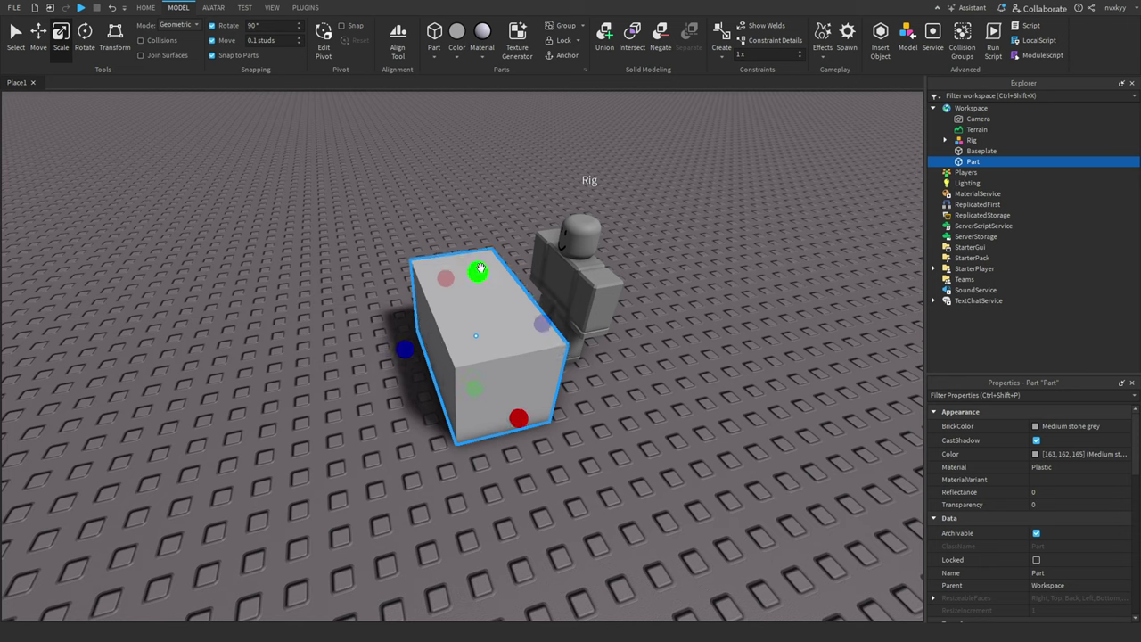
- Duplicate the large part and scale the copy into a thin slab overhanging the original like a countertop
right_click_drag(357, 291, 357, 291)
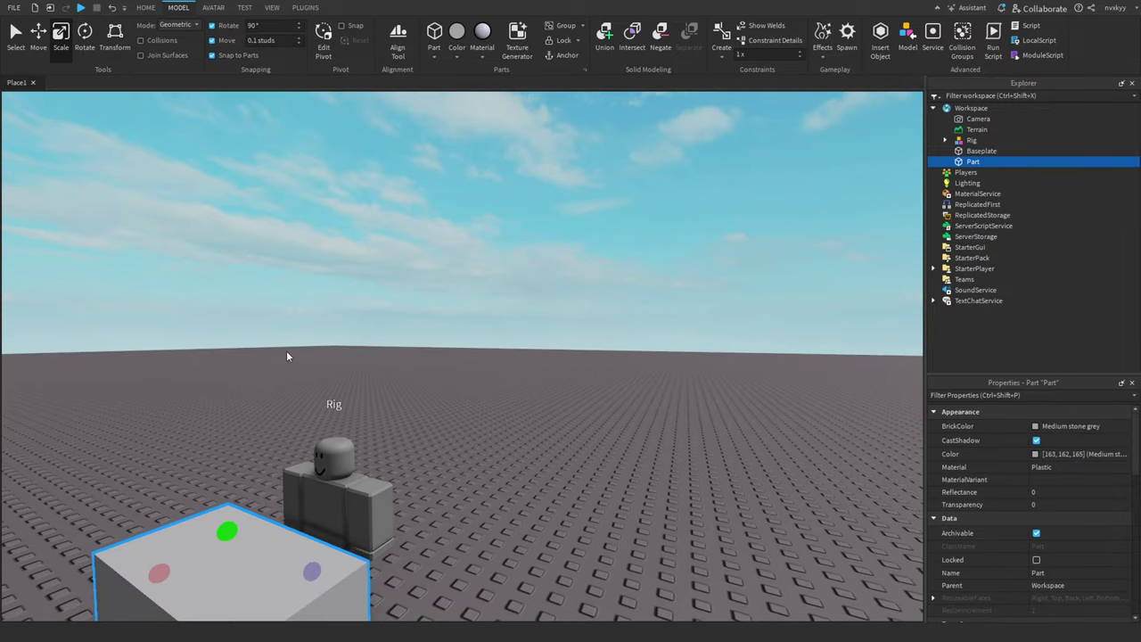
right_click_drag(208, 303, 221, 361)
key("ctrl+d")
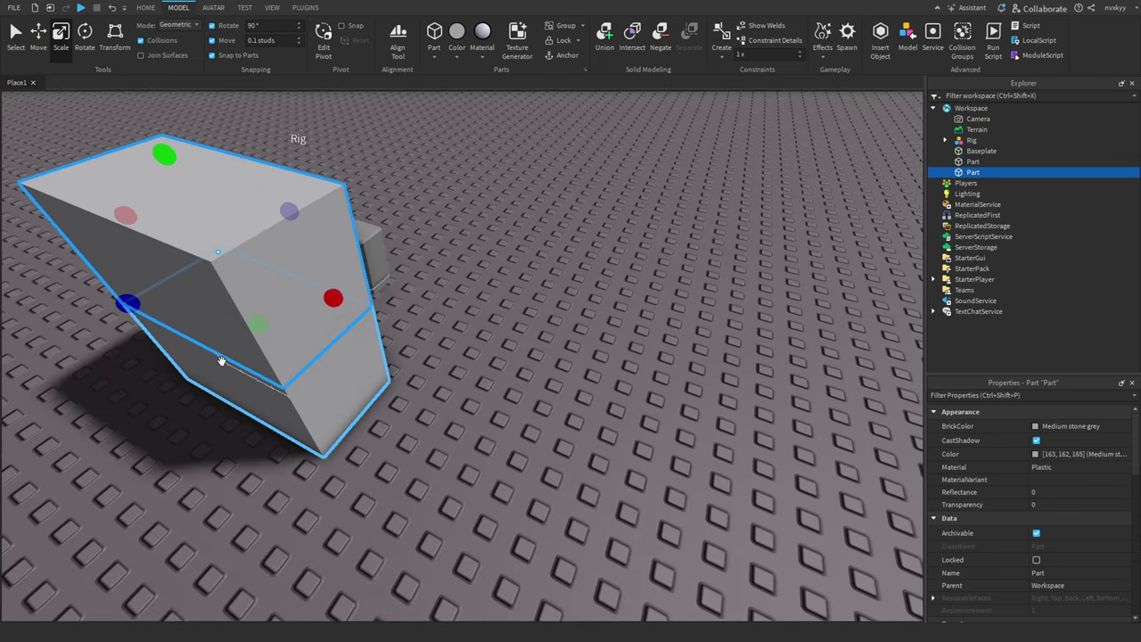
left_click_drag(164, 155, 216, 287)
left_click_drag(162, 348, 150, 351)
left_click_drag(357, 348, 365, 356)
left_click(433, 328)
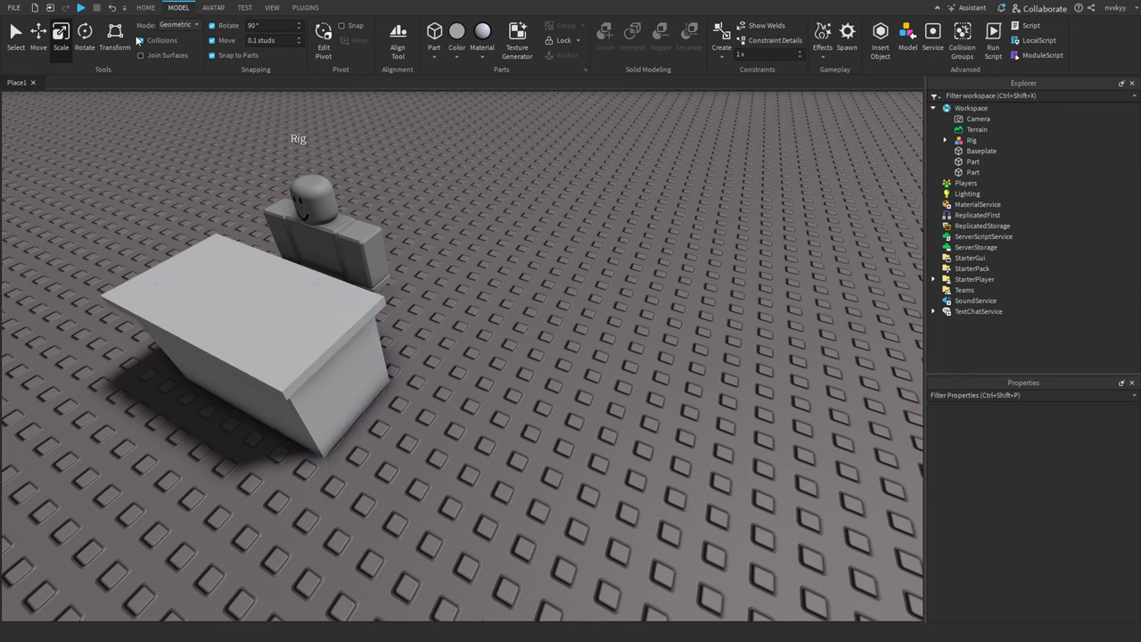
- Duplicate the large base part and try dragging the full-height copy stacked on top of it
left_click(353, 403)
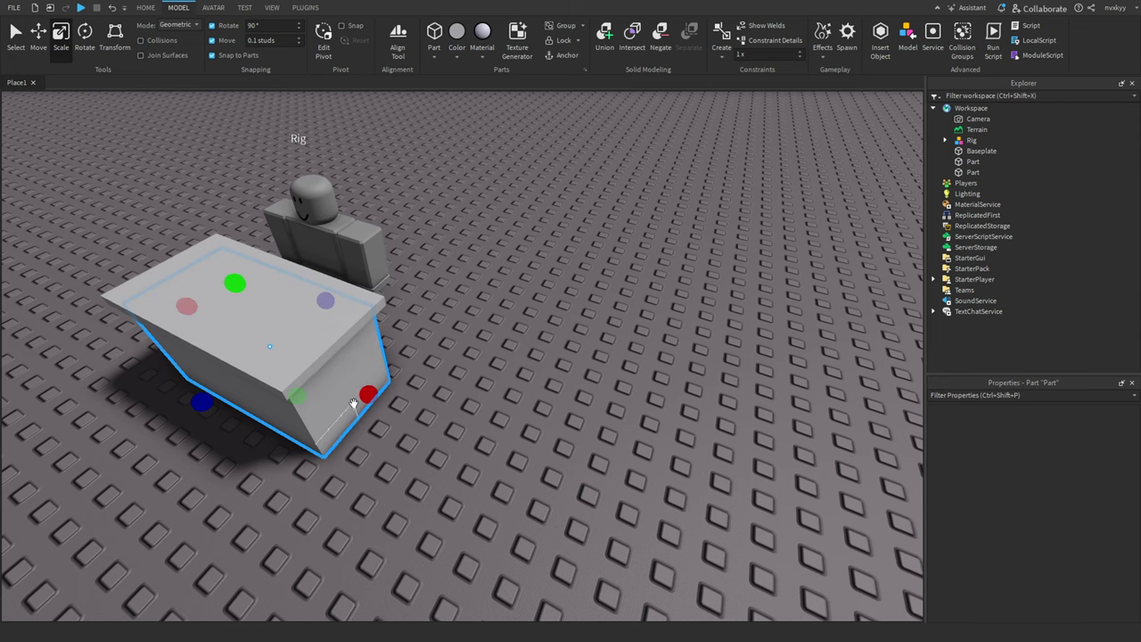
key("ctrl+d")
left_click_drag(353, 403, 308, 365)
scroll(272, 308, "up", 3)
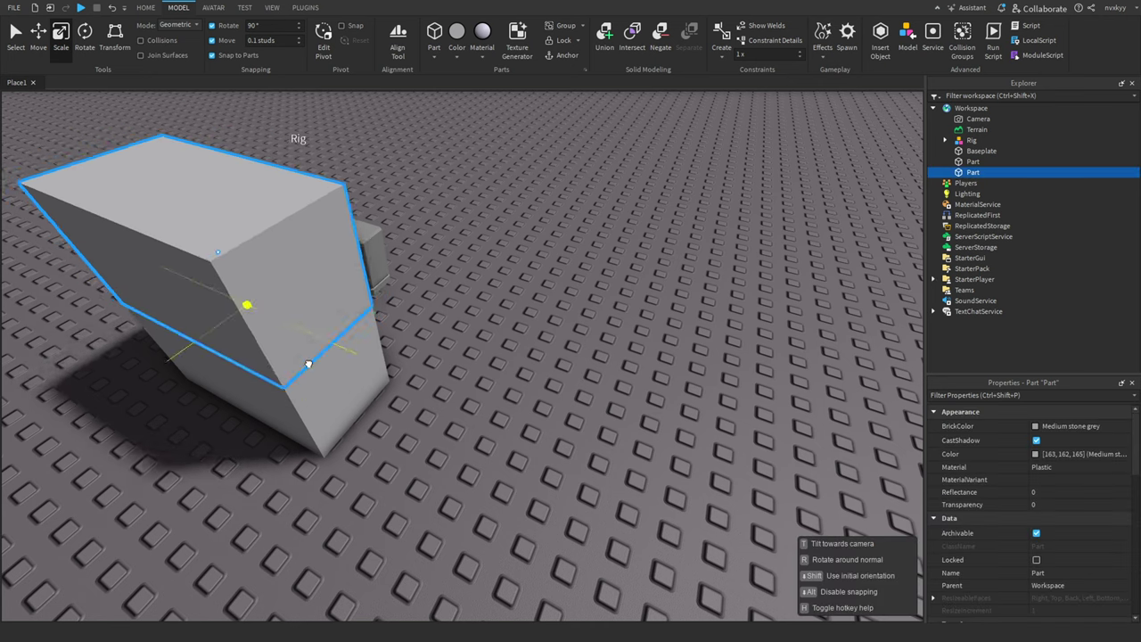
- Test dragging the upper part along the lower one and turn off Snap to Parts to compare
left_click(517, 402)
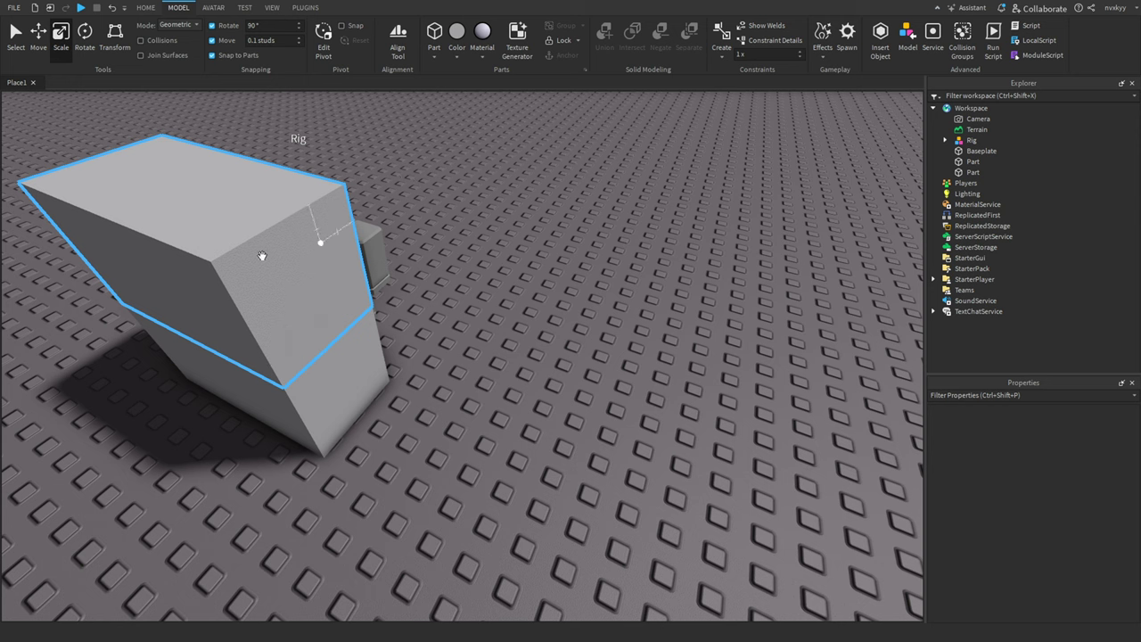
left_click_drag(246, 268, 306, 366)
left_click(212, 55)
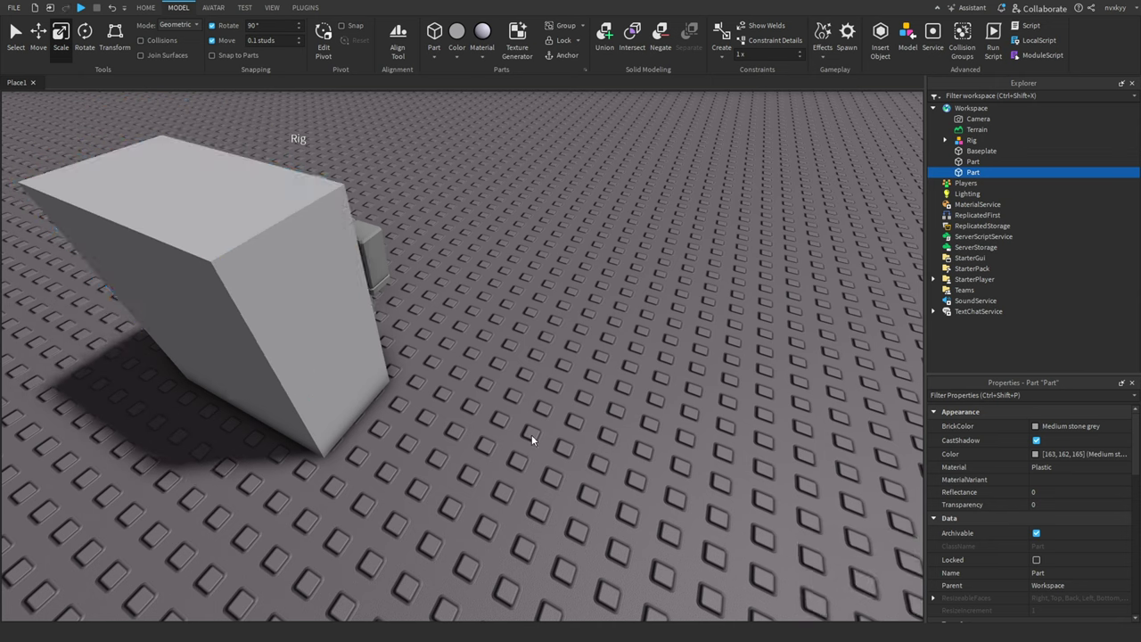
left_click(300, 272)
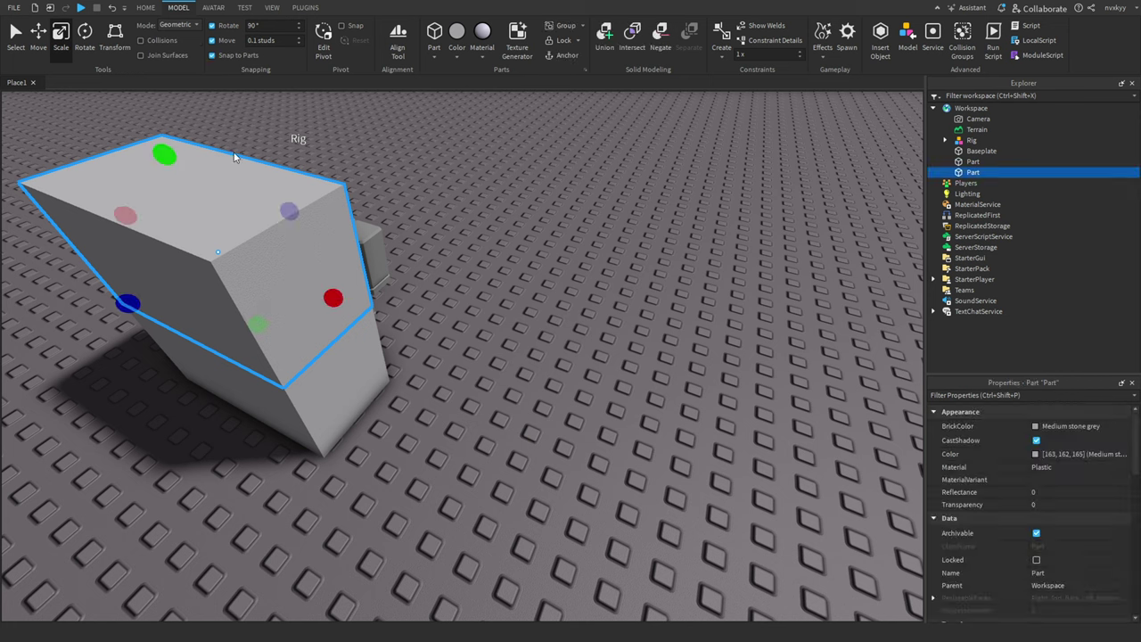
- Duplicate the large base part to try out the Collisions option, and undo the trial change
key("ctrl+d")
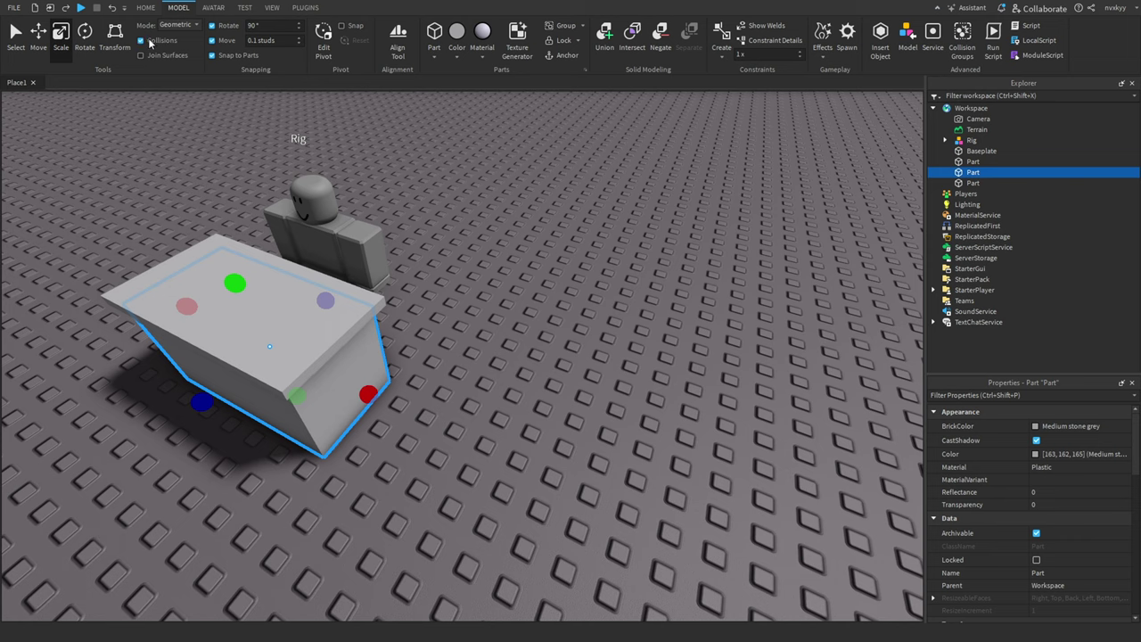
left_click(166, 214)
key("ctrl+z")
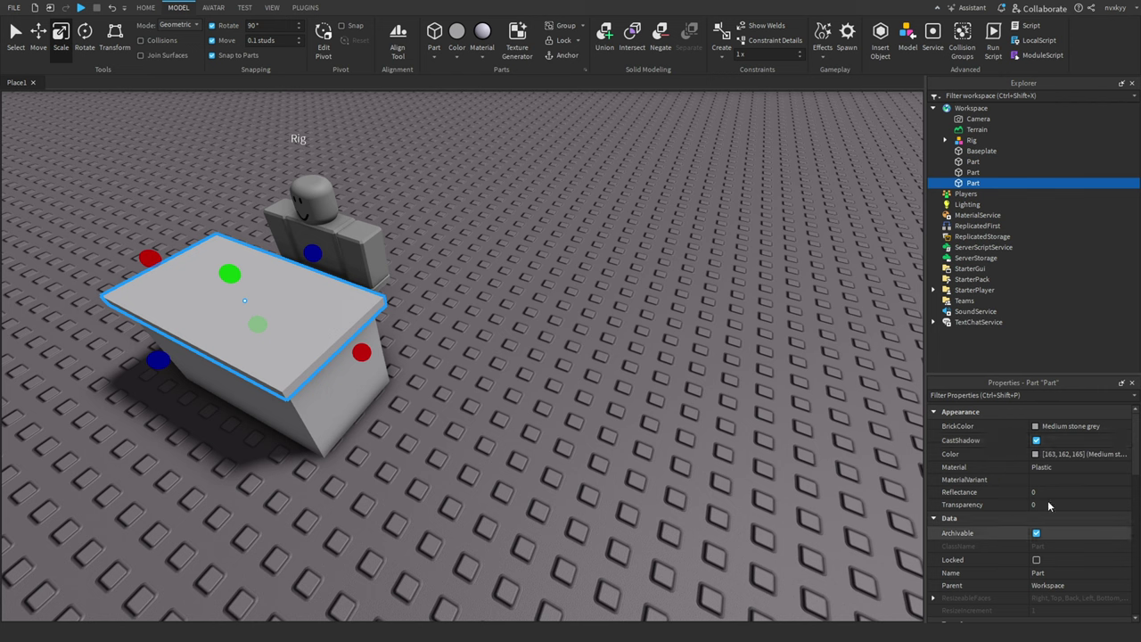
- Color the countertop slab Institutional white, try Limestone as its material and settle on Marble
left_click(1056, 426)
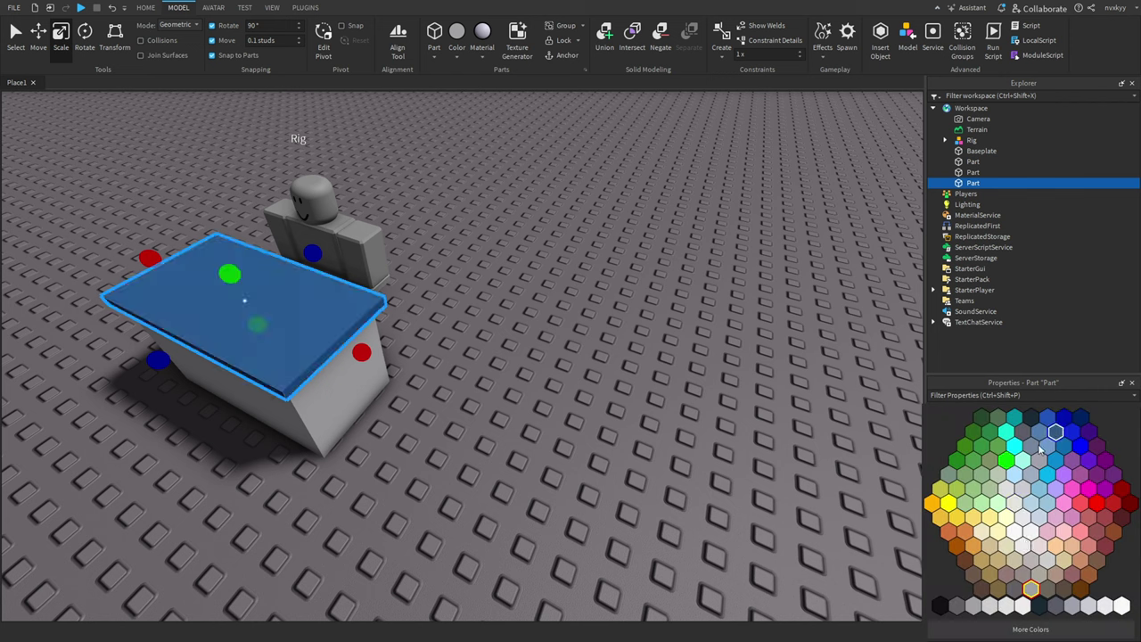
left_click(1122, 606)
scroll(1056, 459, "down", 3)
scroll(1053, 456, "up", 3)
left_click(1051, 463)
left_click(1047, 469)
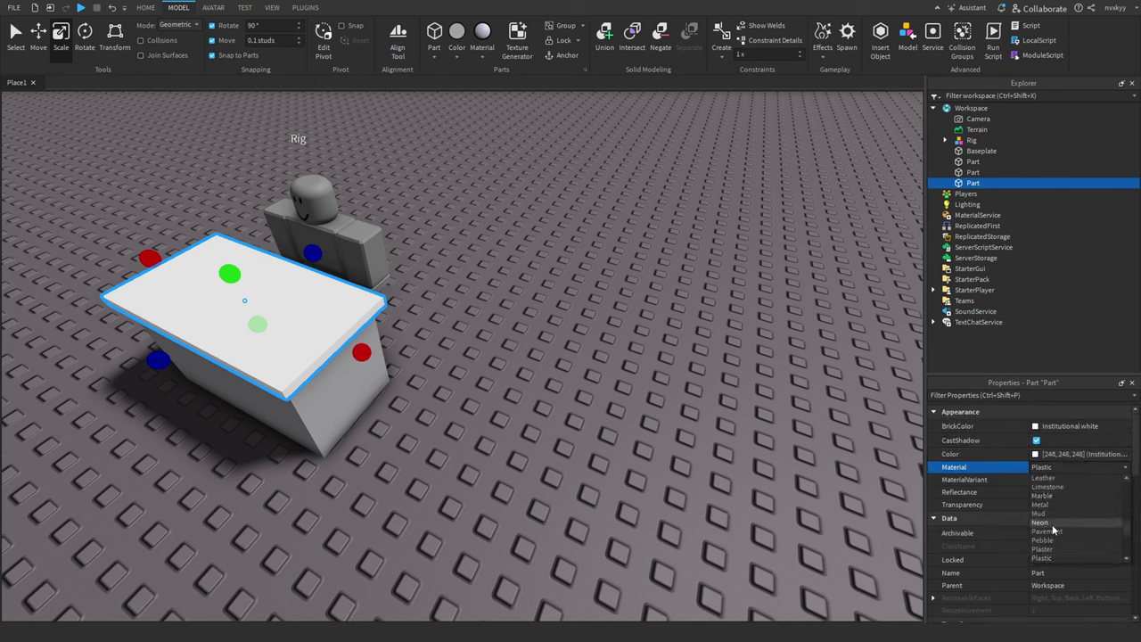
left_click(1050, 488)
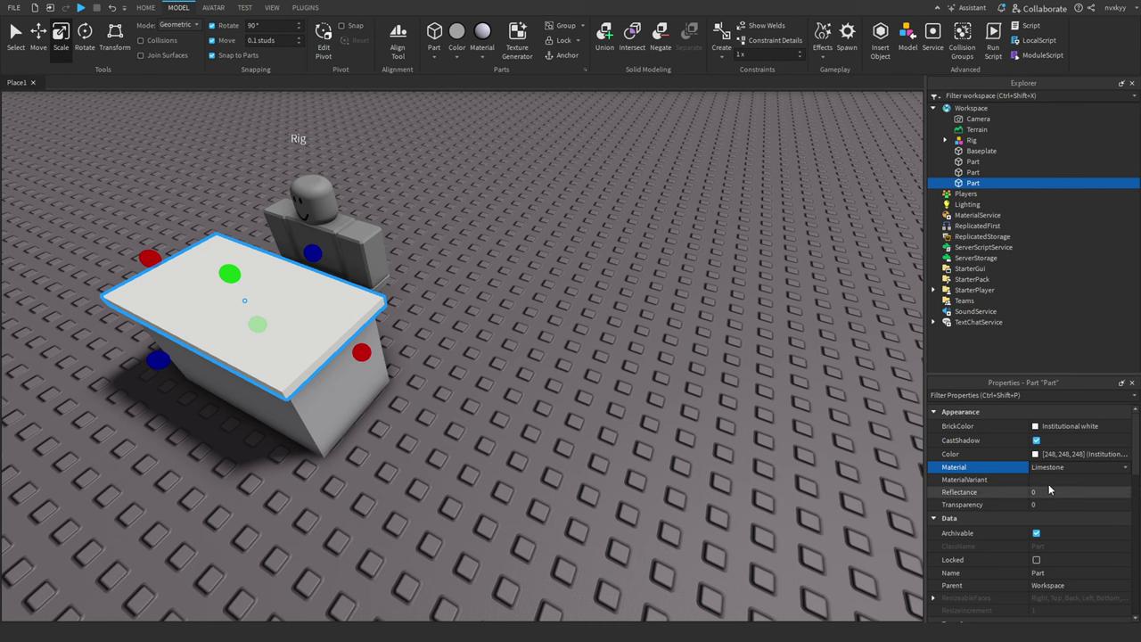
left_click(1046, 468)
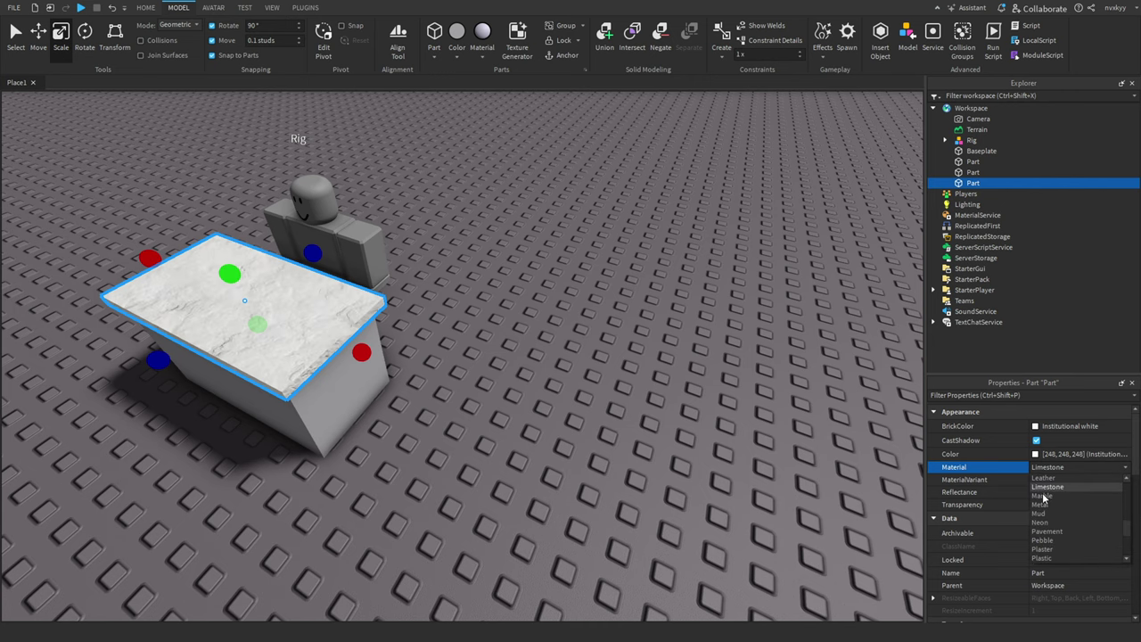
left_click(1043, 497)
- Give the counter's base part the Wood material and a Brown color
left_click(380, 439)
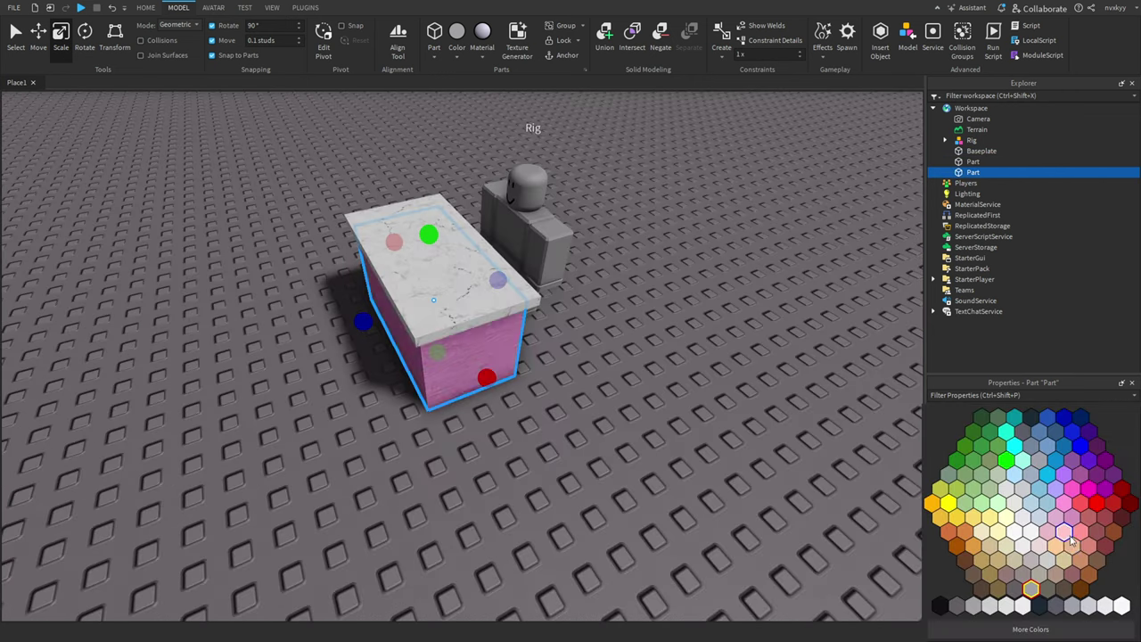
left_click(1087, 561)
left_click(606, 408)
right_click_drag(570, 379, 534, 374)
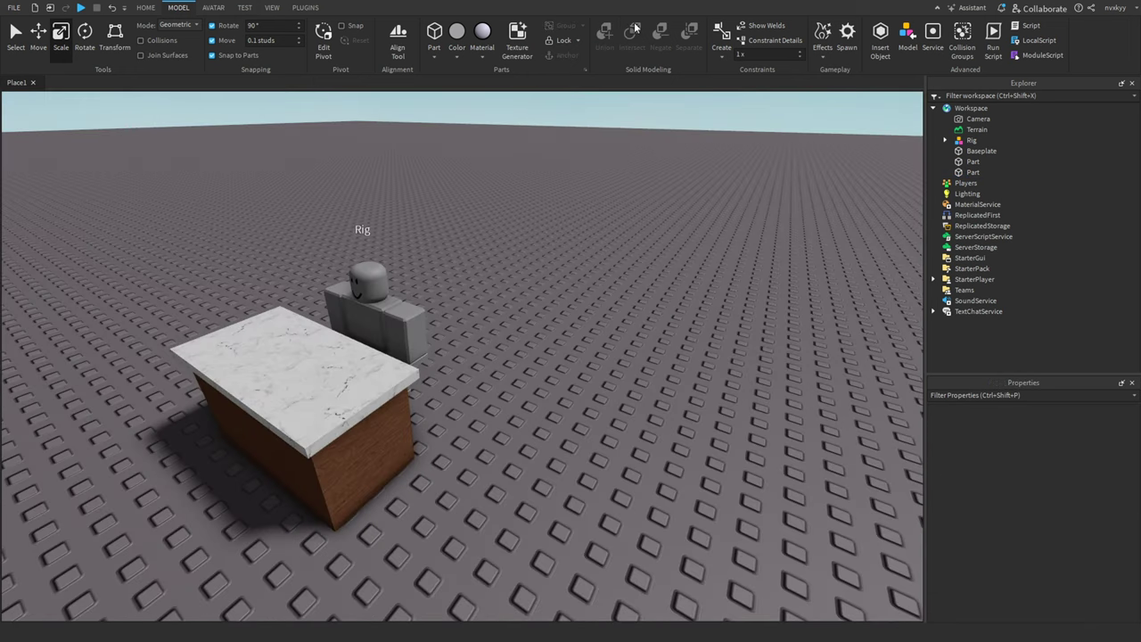
- Insert a spawn location and place it on the baseplate in the open area beside the counter
left_click(847, 36)
scroll(503, 267, "up", 5)
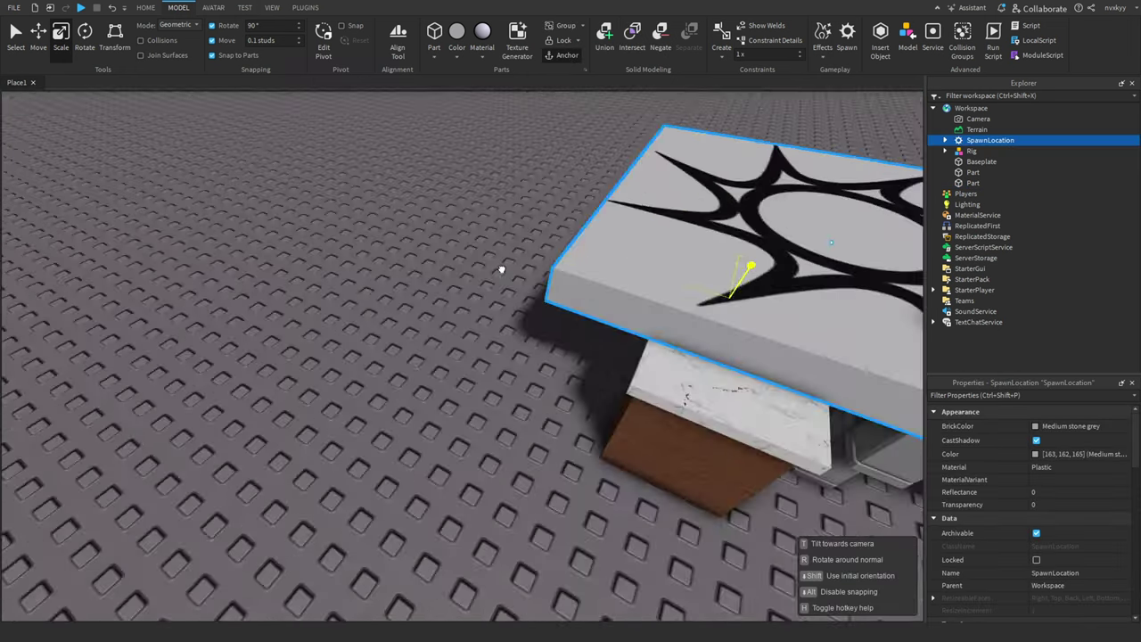
scroll(504, 267, "down", 5)
scroll(397, 320, "up", 5)
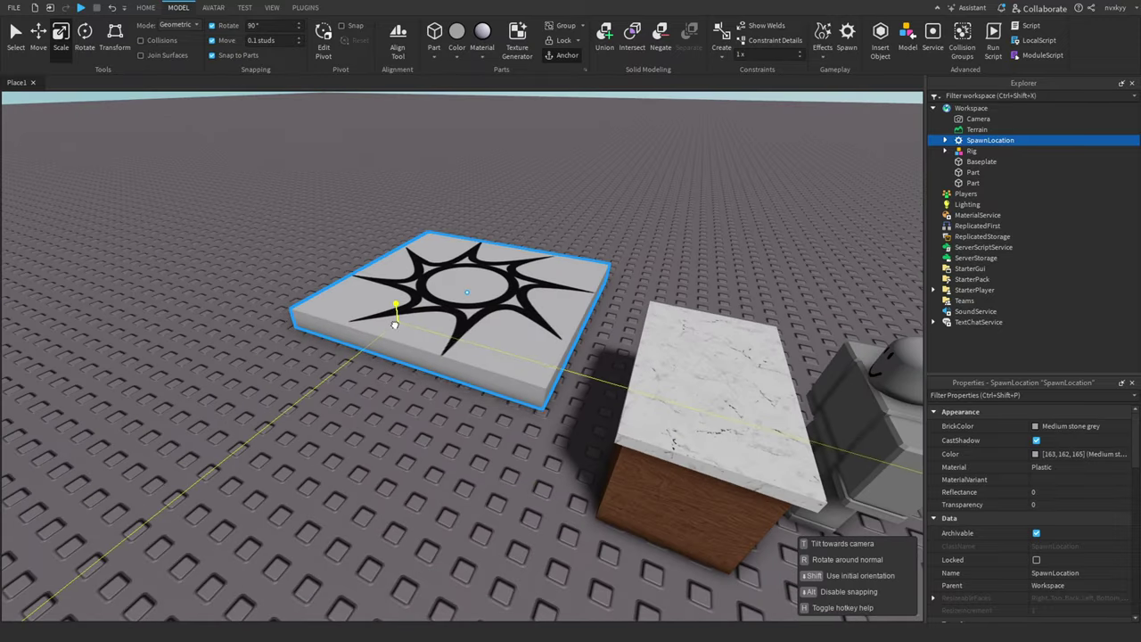
left_click(229, 262)
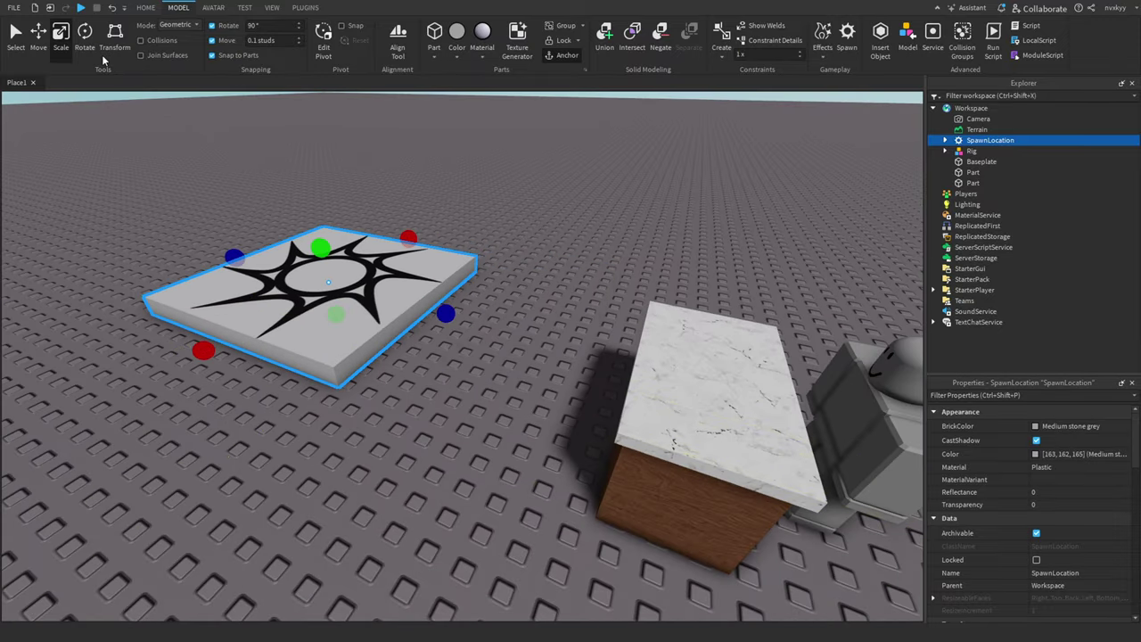
- Playtest the place by walking the character from the spawn to the counter, and stop the test
left_click(79, 7)
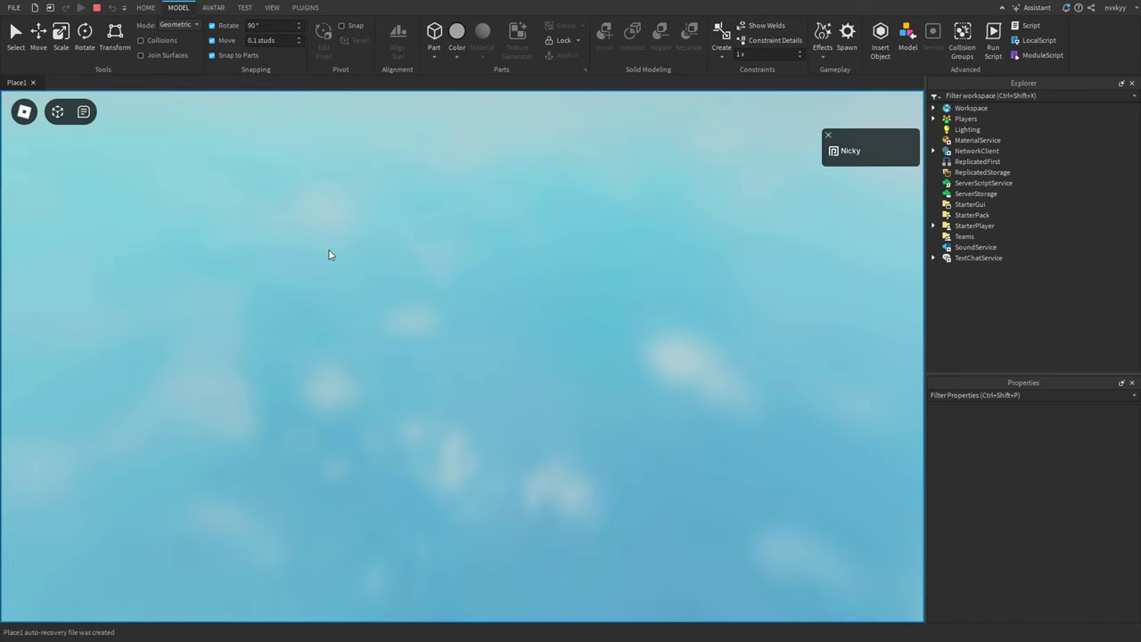
key("w")
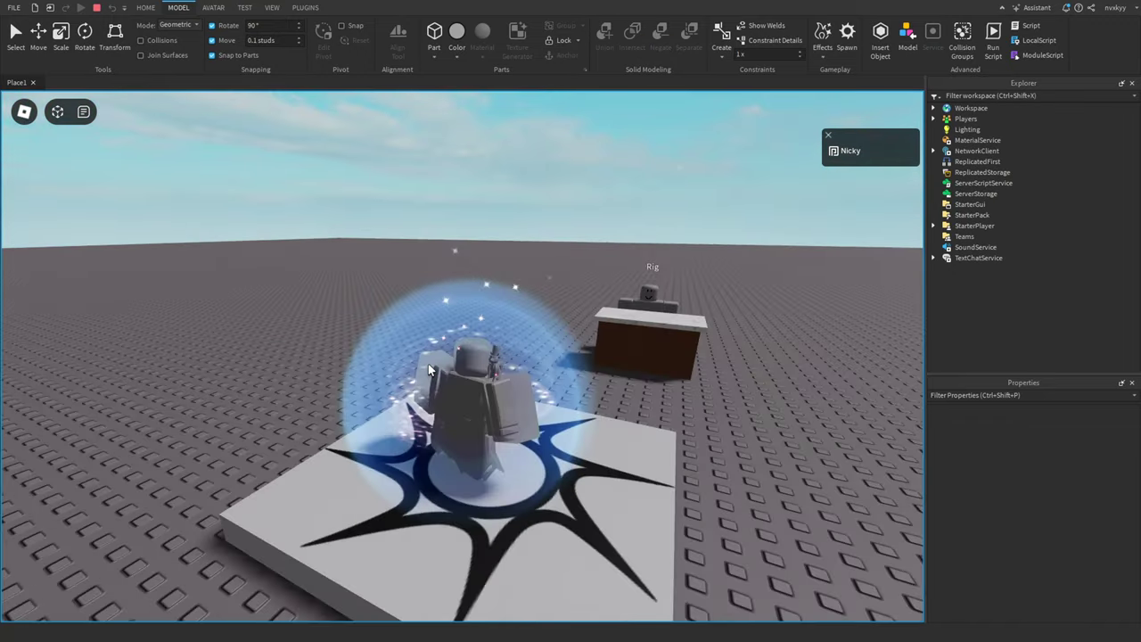
right_click_drag(429, 369, 429, 369)
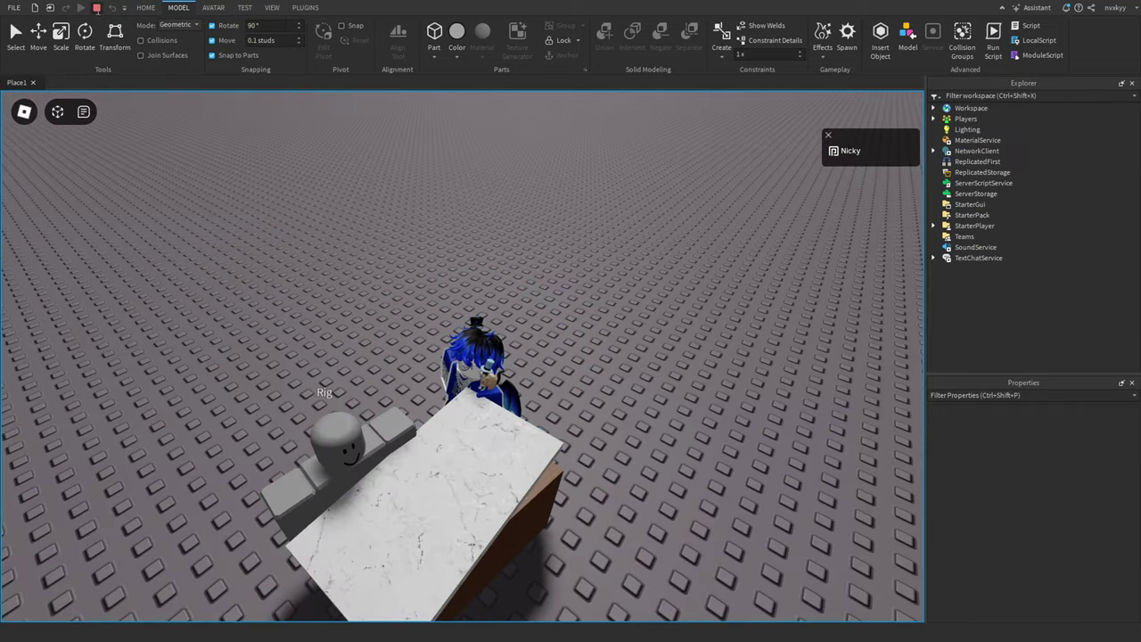
left_click(96, 8)
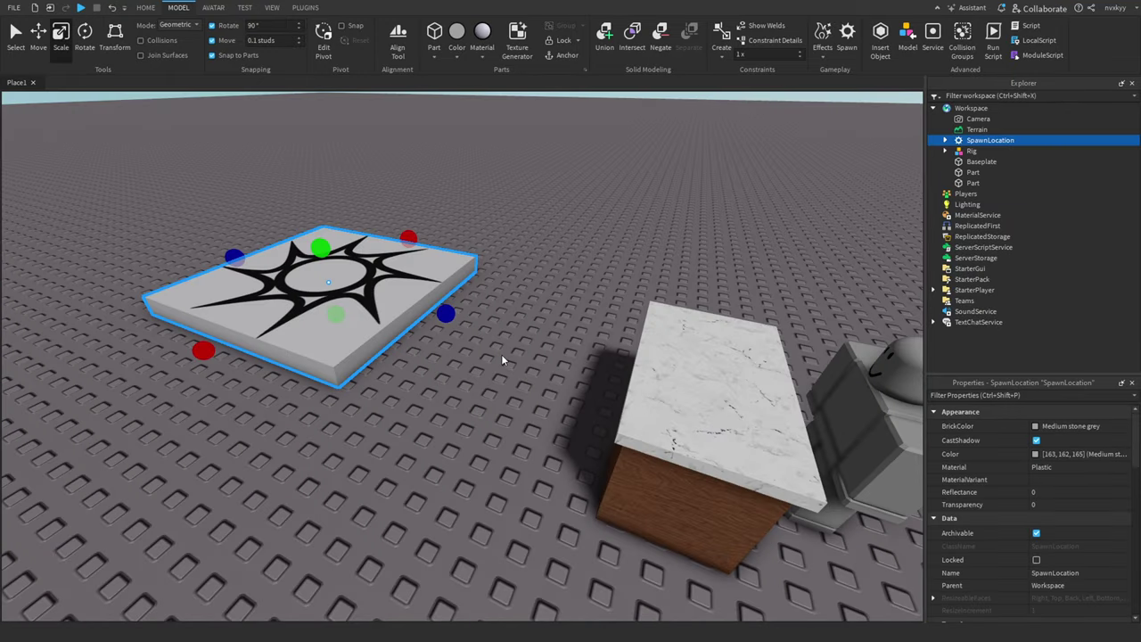
- Duplicate the counter's wooden base, place the copy on the ground behind the counter and scale it up into a tall pillar
left_click(656, 438)
left_click(652, 502)
key("ctrl+d")
left_click_drag(649, 502, 556, 308)
key("ctrl+2")
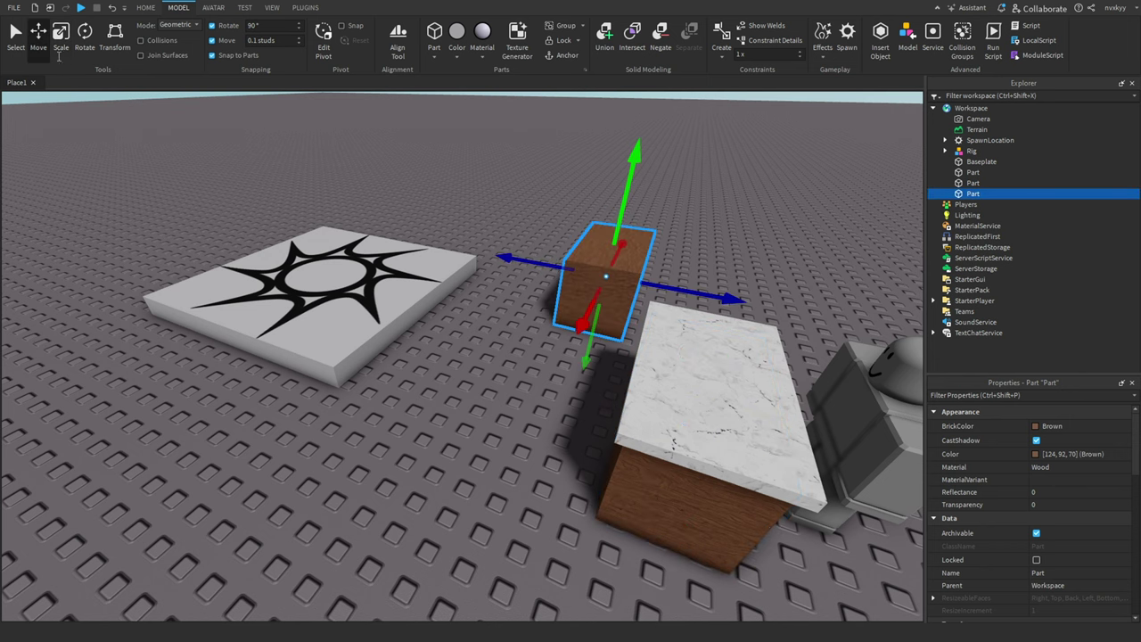
left_click(60, 54)
left_click_drag(600, 216, 599, 147)
right_click_drag(601, 224, 611, 318)
- Duplicate the tall wooden pillar, place the copy against it above the ground and playtest the unanchored parts
key("ctrl+d")
left_click_drag(611, 318, 588, 209)
left_click(80, 7)
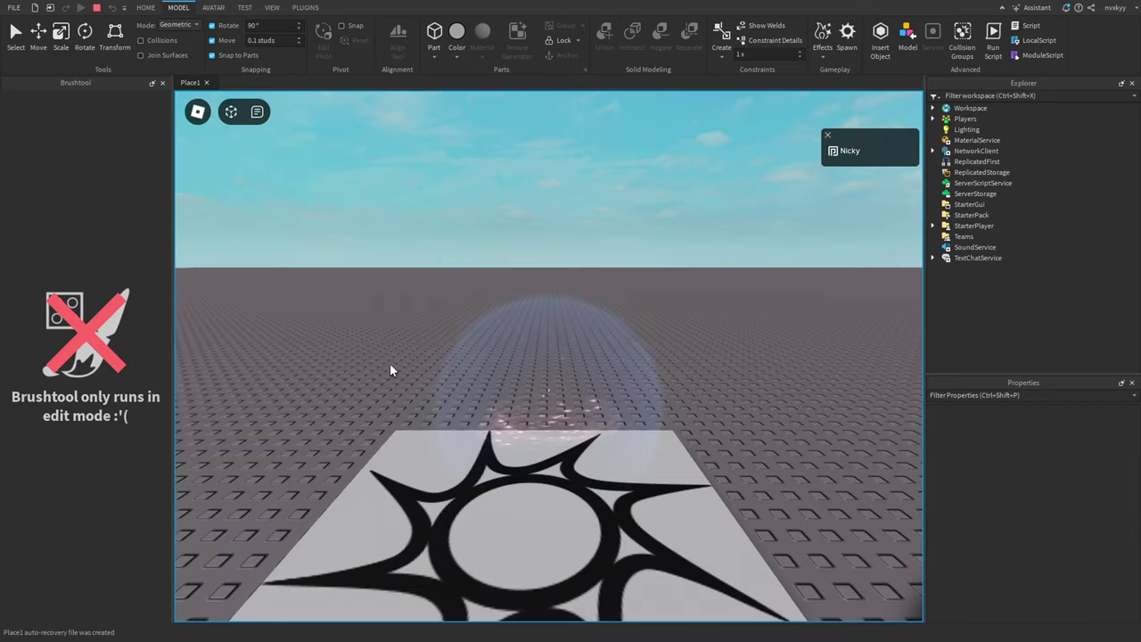
scroll(393, 360, "down", 5)
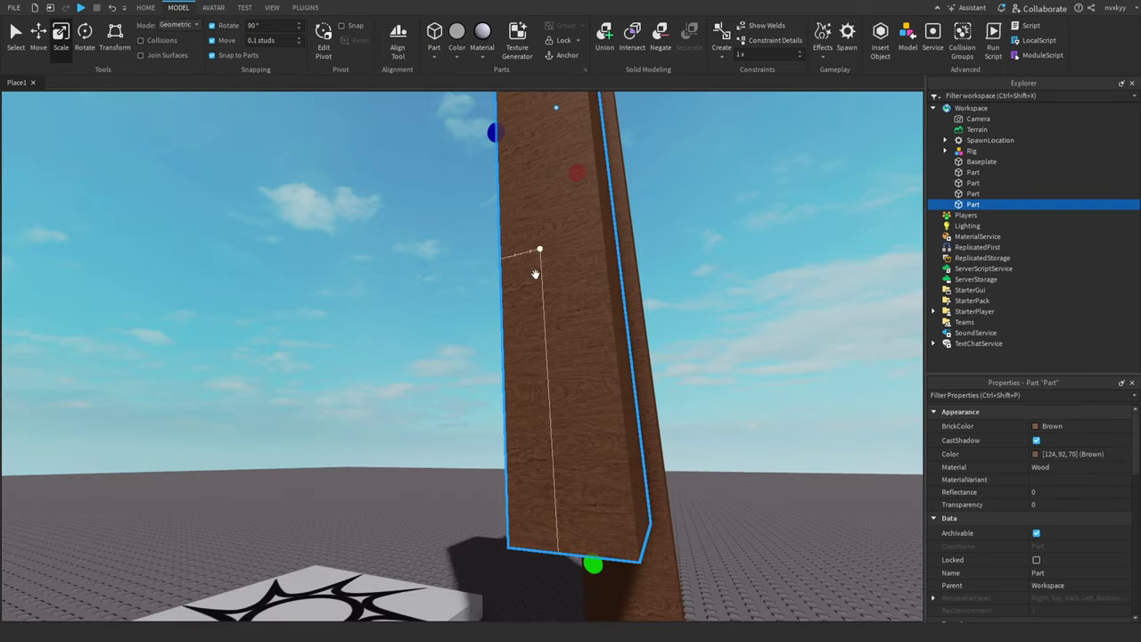
- Anchor both wooden pillars, the marble countertop and its base, and playtest the anchored parts
left_click(629, 349, "ctrl")
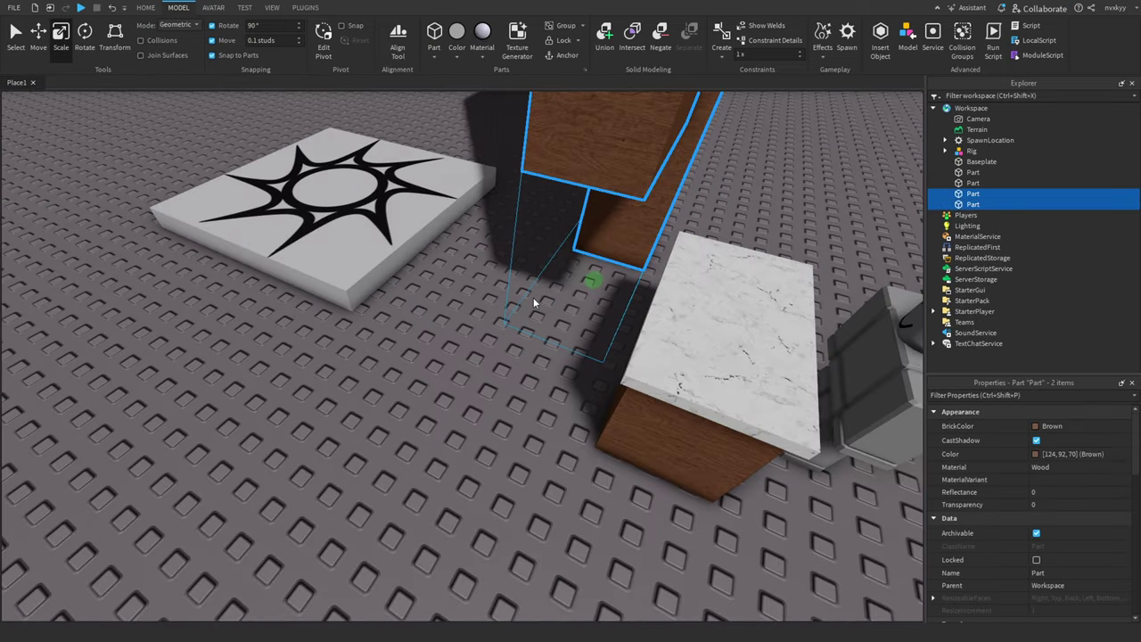
scroll(535, 300, "up", 5)
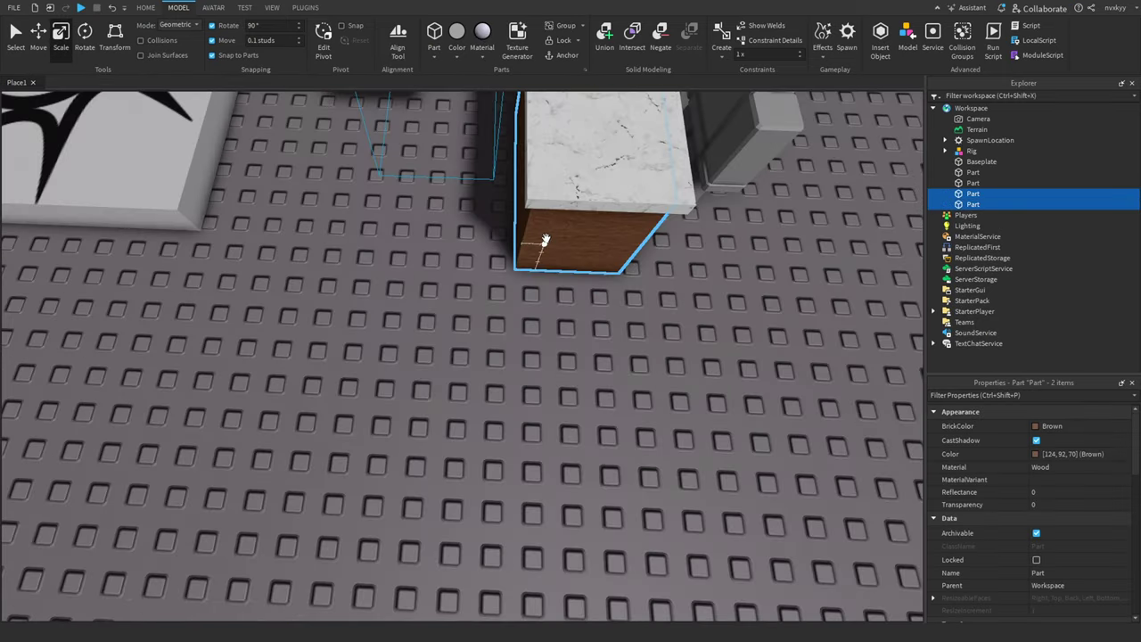
left_click(545, 185, "ctrl")
left_click(545, 184, "ctrl")
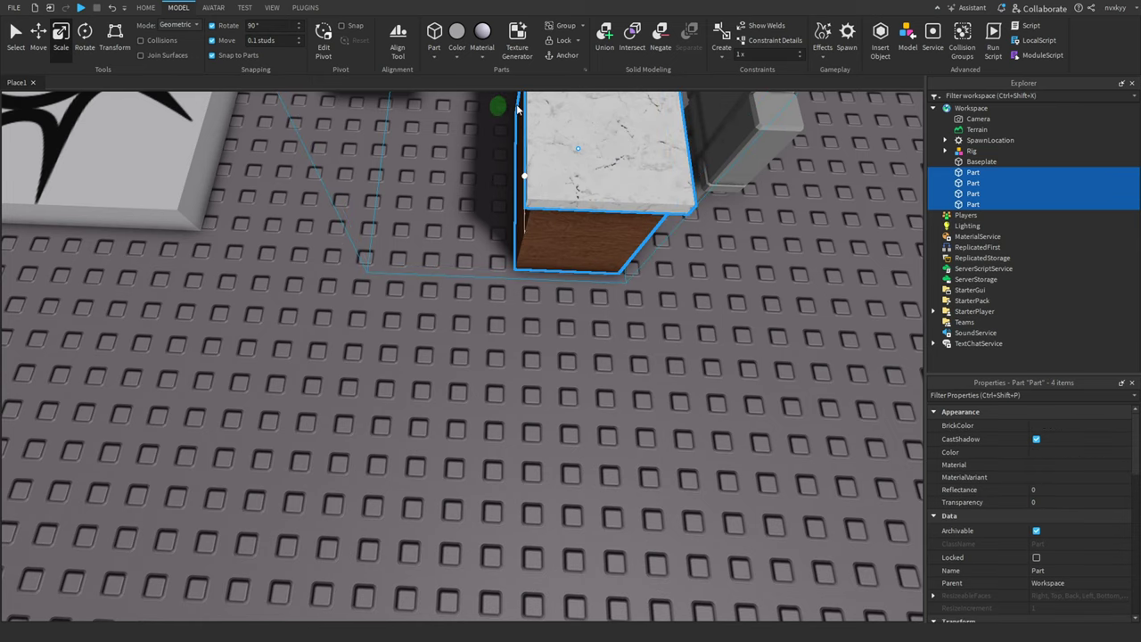
left_click(562, 55)
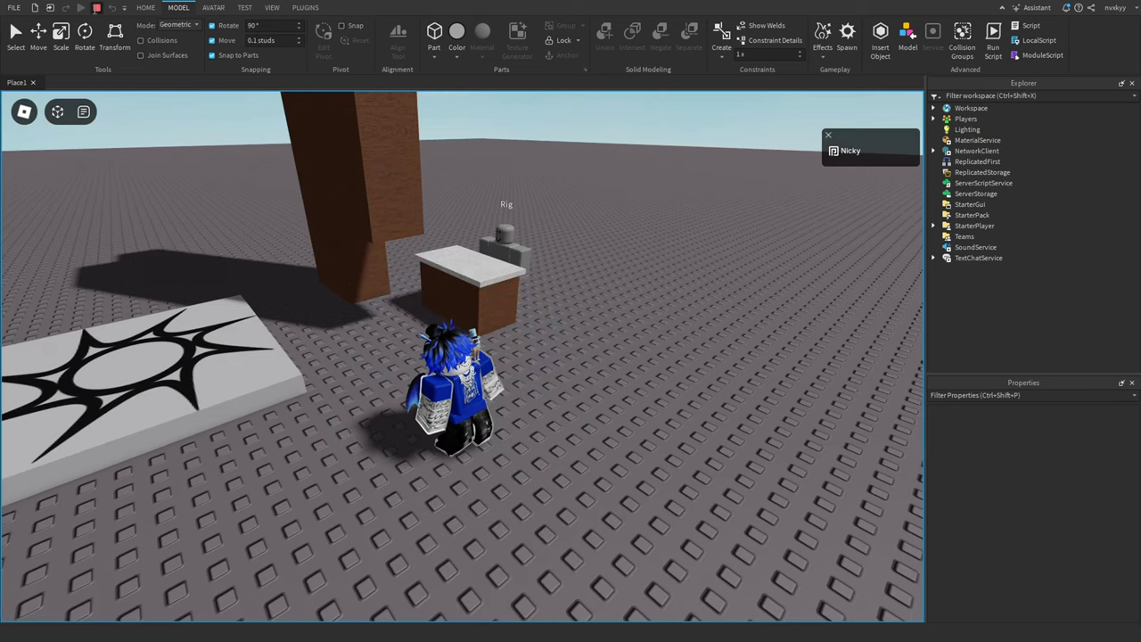
key("shift+F5")
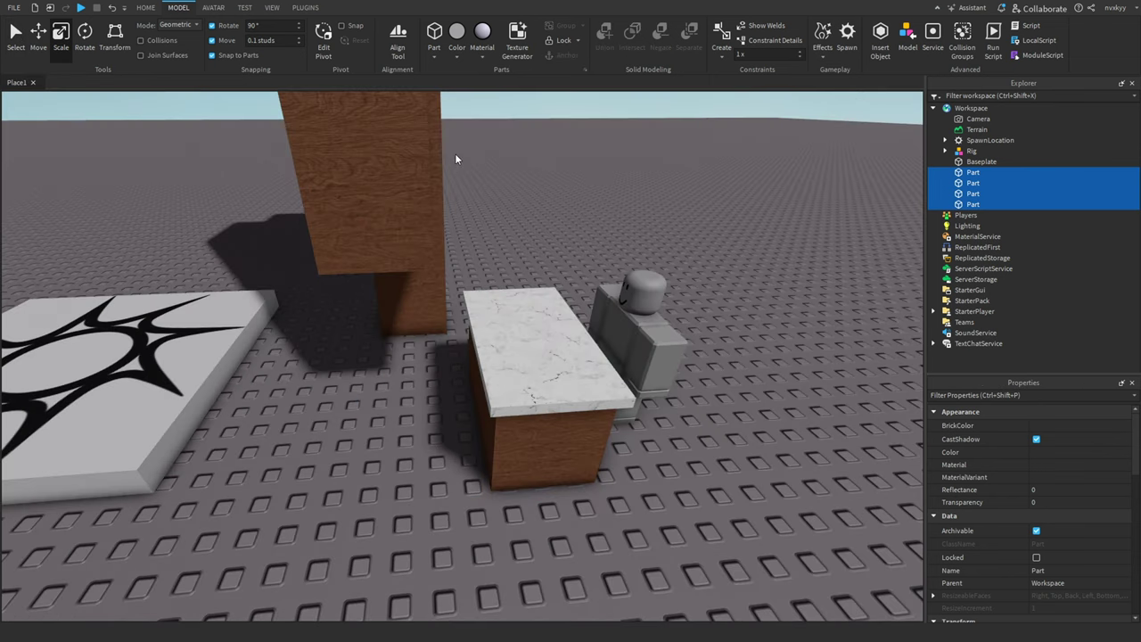
left_click(454, 159)
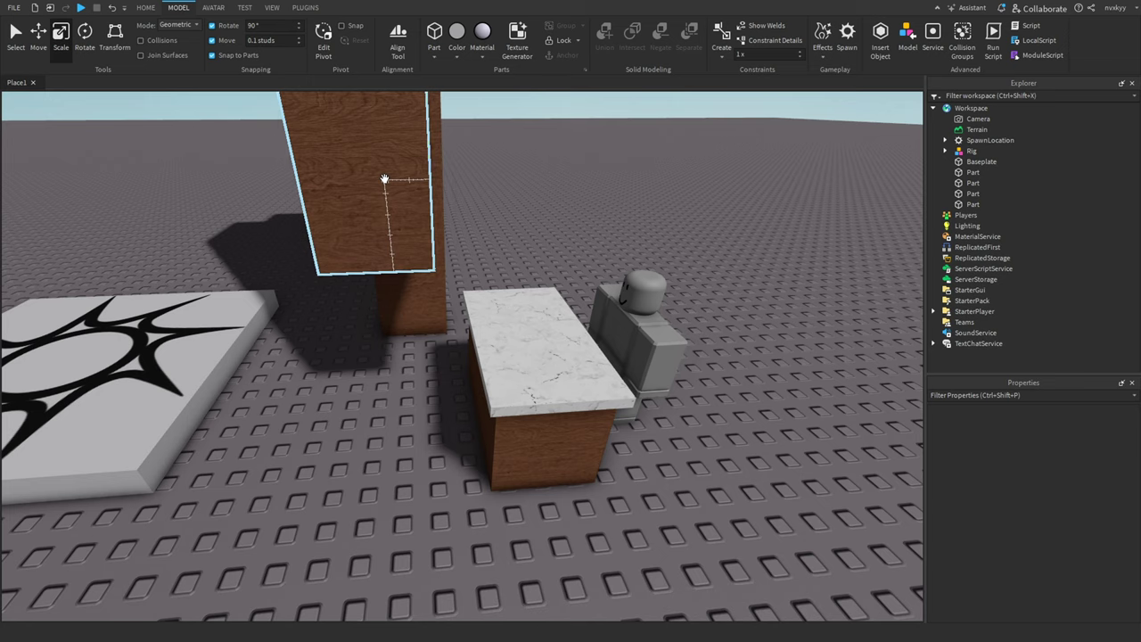
- Duplicate the raised wooden pillar and place the copy on open ground away from the counter
left_click(376, 205)
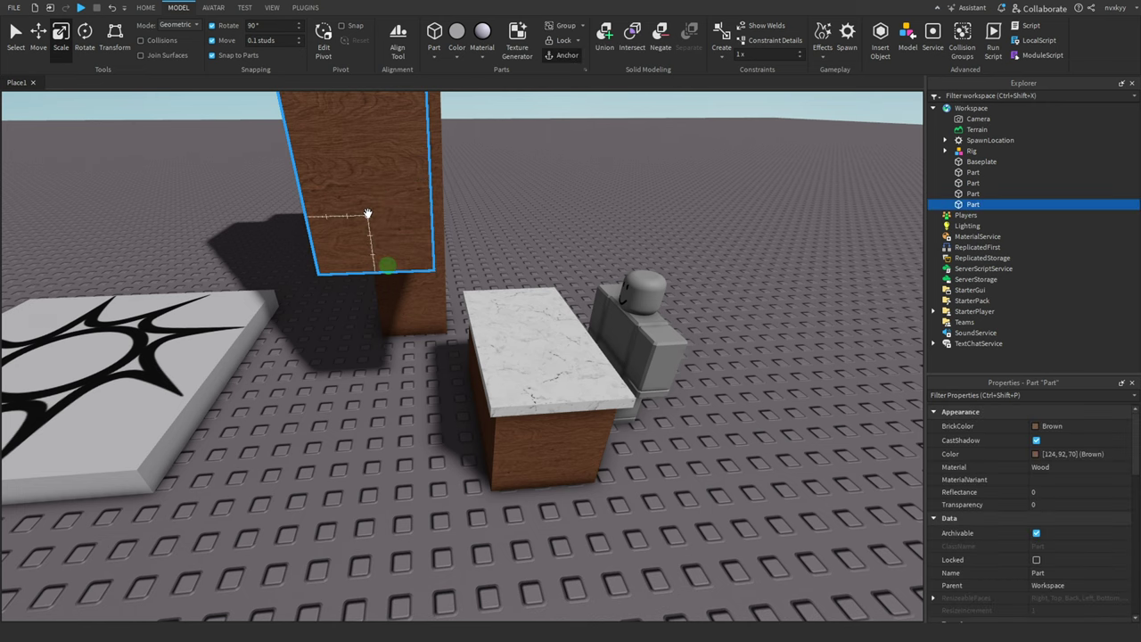
key("ctrl+d")
left_click_drag(365, 209, 359, 286)
left_click_drag(360, 286, 523, 318)
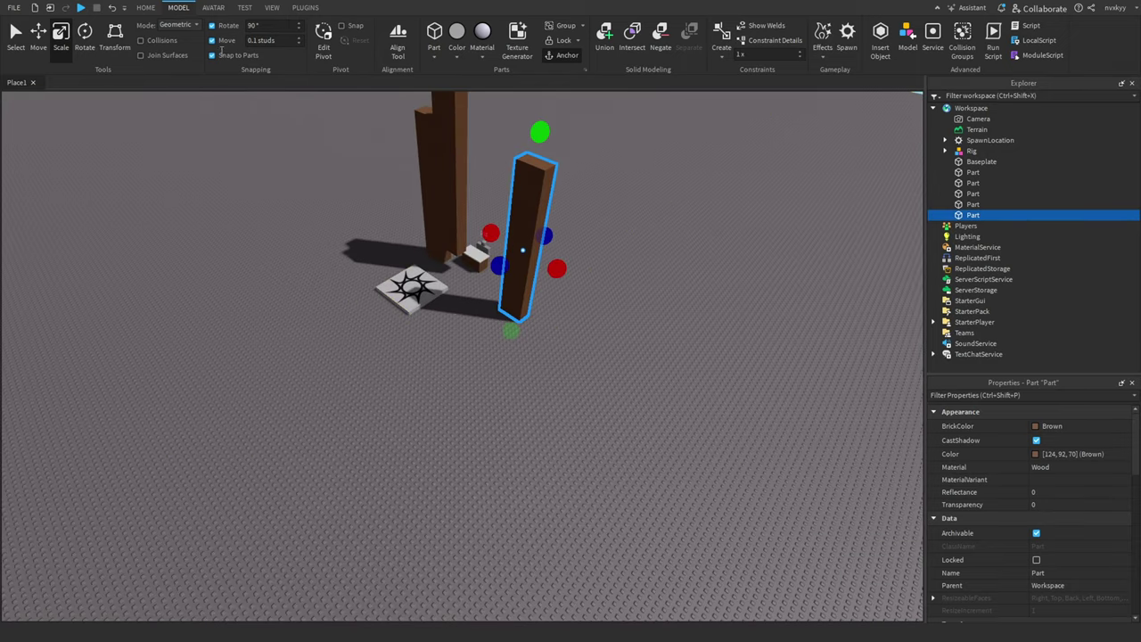
- Set the Move snap increment to 10 studs, scale the pillar copy down to a short block and compare scaling with Move snapping toggled
left_click(254, 41)
key("BackSpace")
key("BackSpace")
type("10")
left_click_drag(540, 132, 546, 307)
left_click_drag(607, 370, 497, 323)
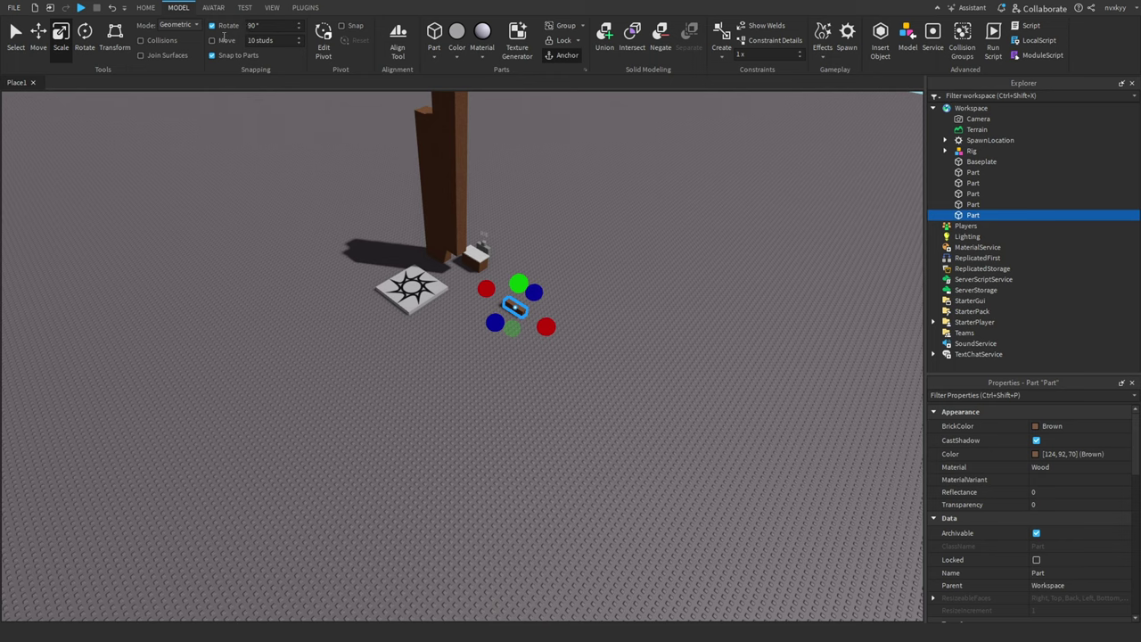
left_click(213, 40)
mouse_move(546, 327)
left_mouse_down()
mouse_move(627, 382)
mouse_move(543, 327)
left_mouse_up()
- Test rotating the short block with 90° snapping on and off, undo the last rotation and restore Rotate snapping
left_click(85, 36)
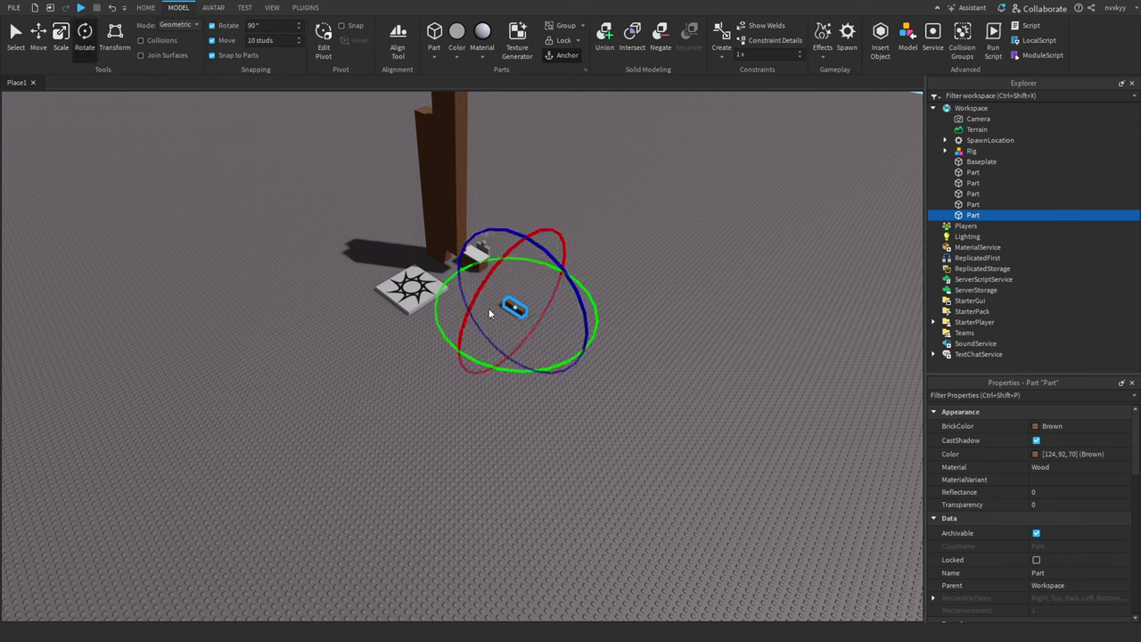
left_click_drag(515, 368, 455, 359)
left_click(212, 25)
mouse_move(489, 377)
left_mouse_down()
mouse_move(557, 379)
mouse_move(616, 269)
mouse_move(406, 286)
mouse_move(410, 321)
mouse_move(450, 370)
mouse_move(481, 385)
left_mouse_up()
left_click(432, 440)
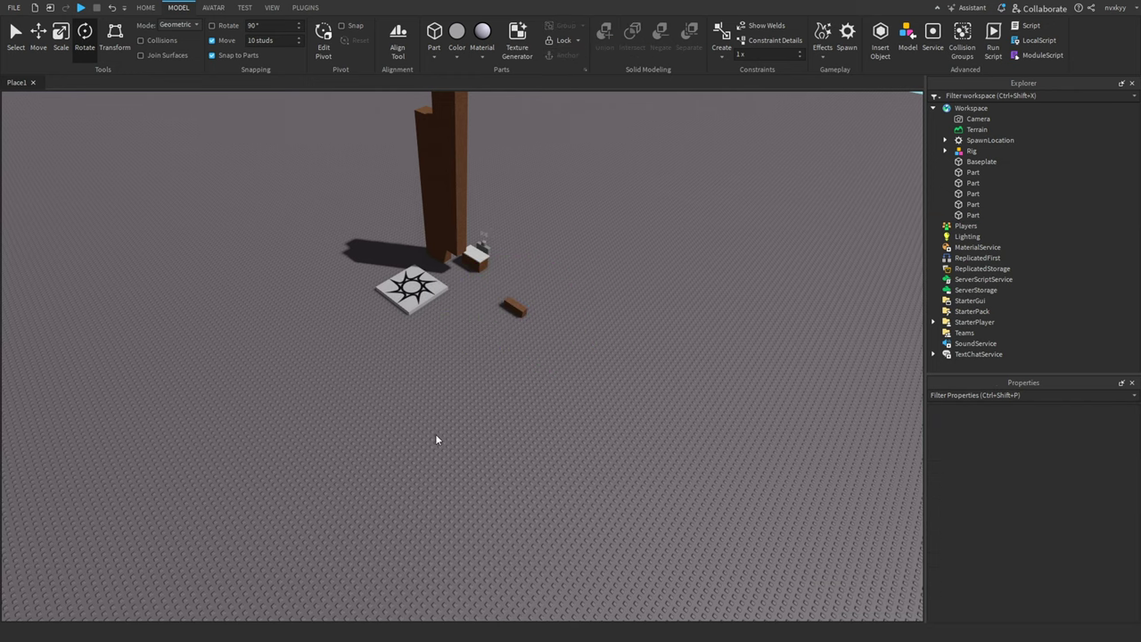
key("ctrl+z")
left_click(612, 390)
left_click(214, 25)
- Turn off Move snapping and select the tall wooden pillar beside the counter
left_click(212, 41)
right_click_drag(383, 314, 423, 256)
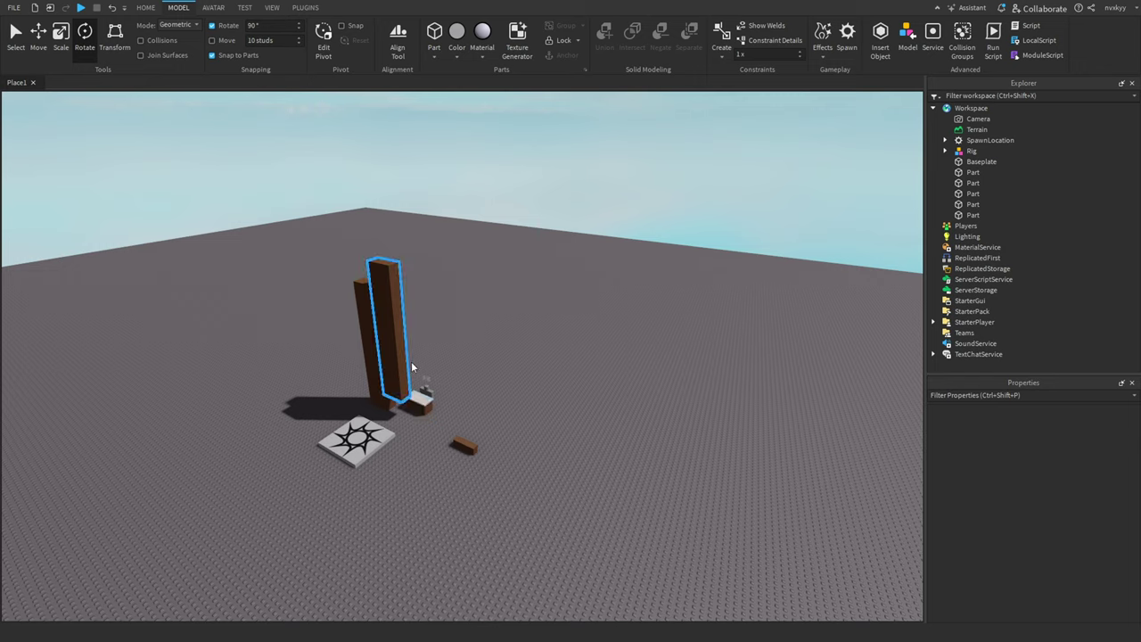
left_click(394, 338)
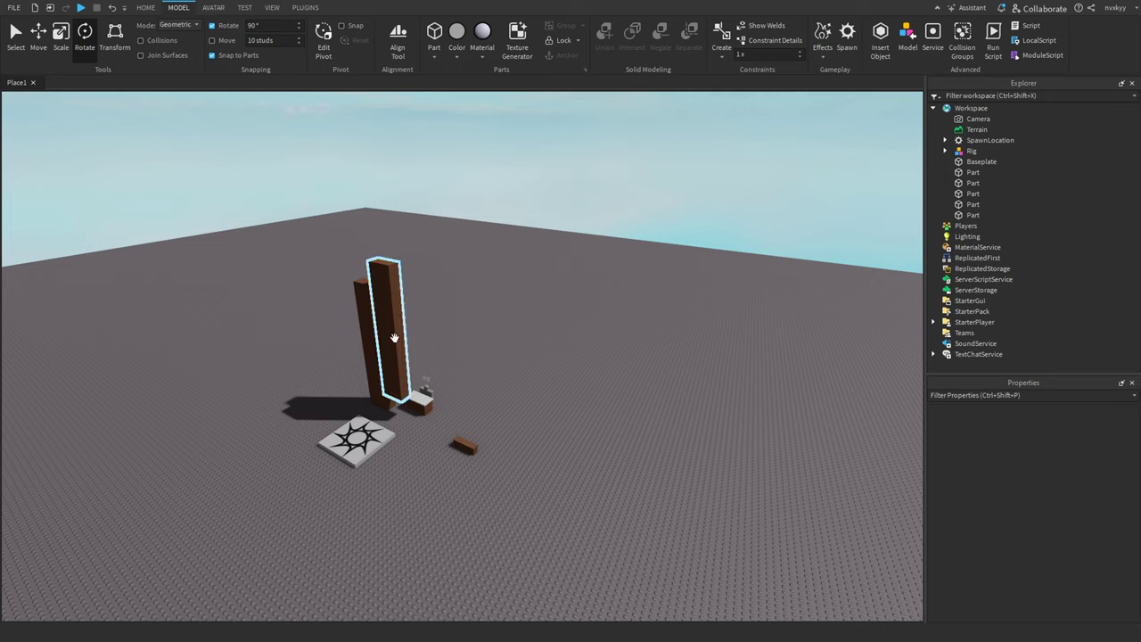